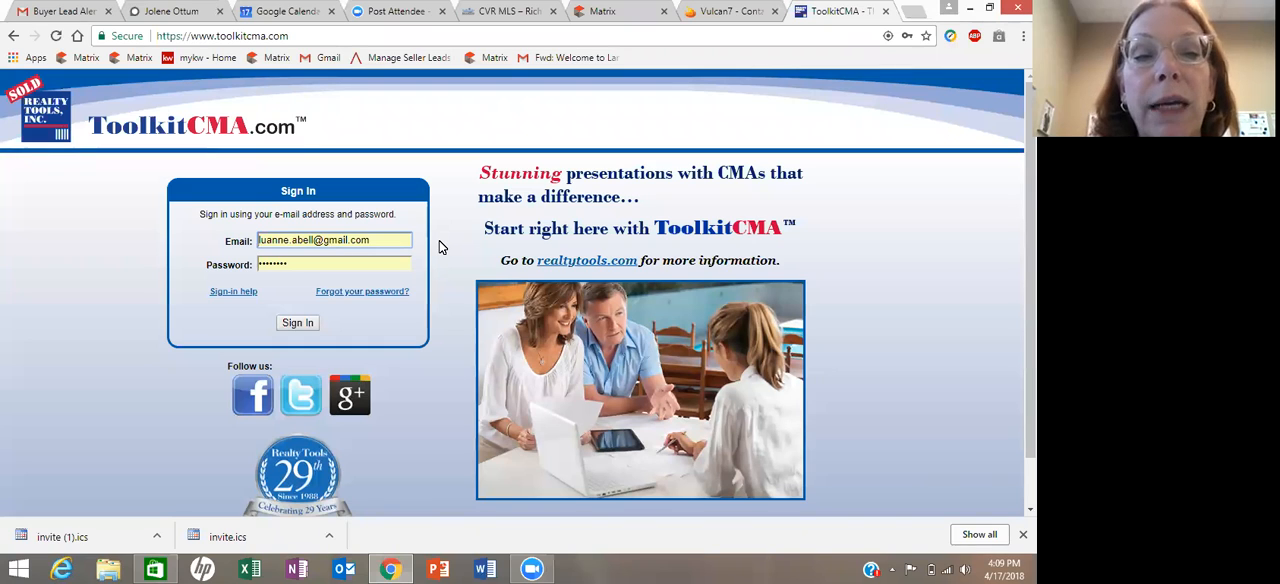
- Sign in to ToolkitCMA with the prefilled account credentials
left_click(298, 323)
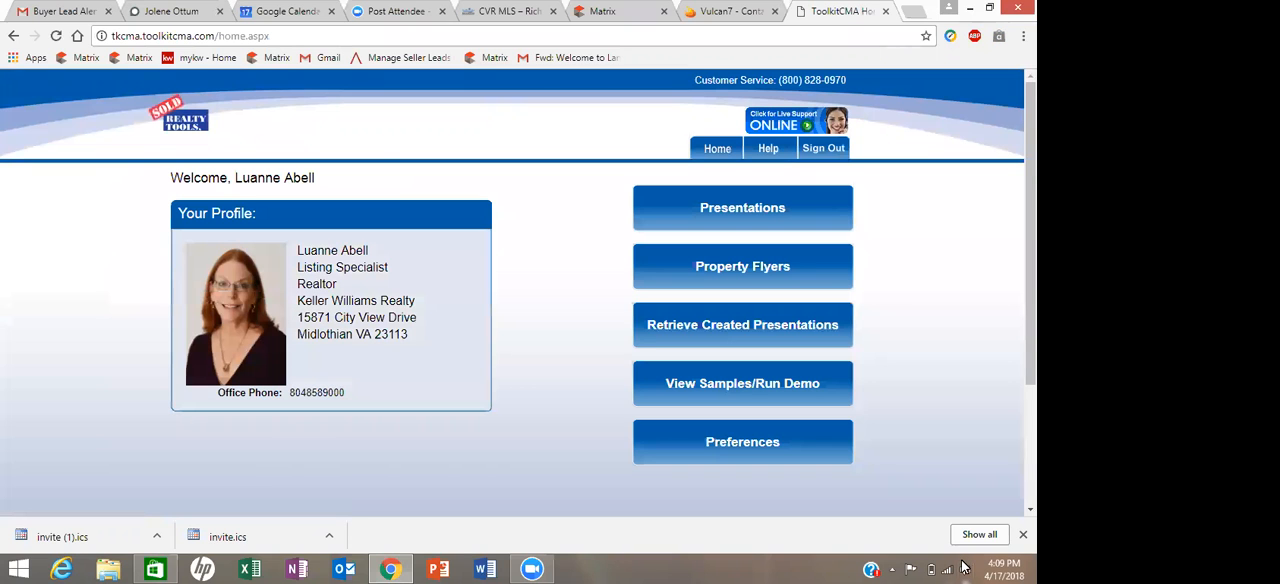
- Adjust the computer's speaker volume, lowering it and raising it back to a medium level
left_click(966, 567)
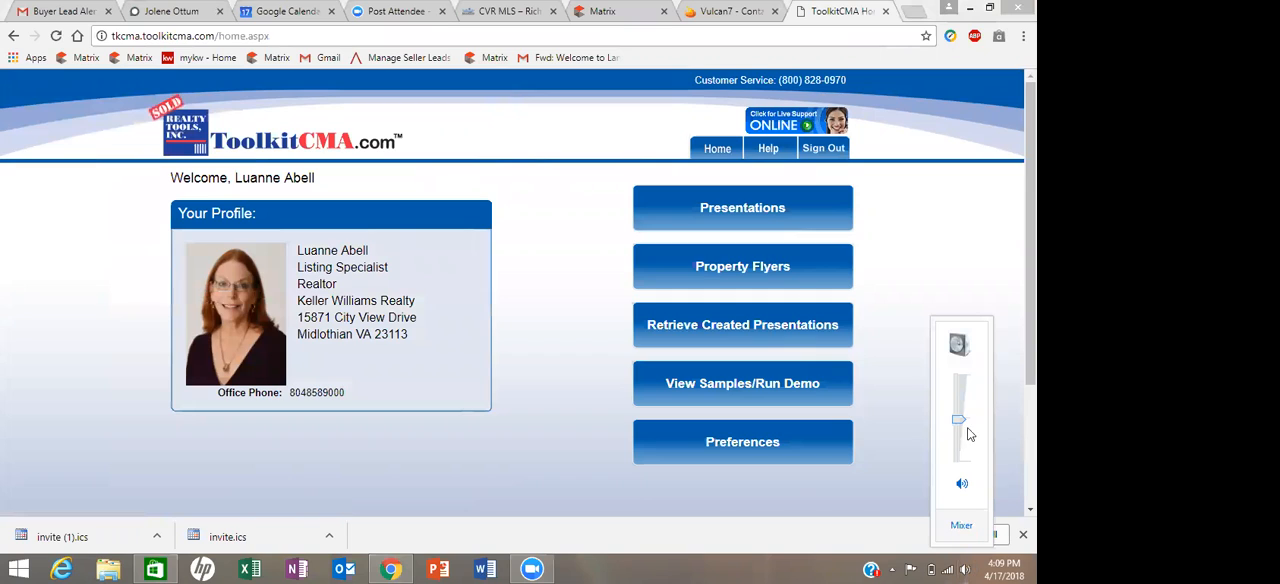
left_click_drag(957, 421, 940, 475)
scroll(962, 458, "up", 5)
left_click_drag(960, 447, 964, 426)
- Sign out of ToolkitCMA and confirm leaving the site
left_click(824, 150)
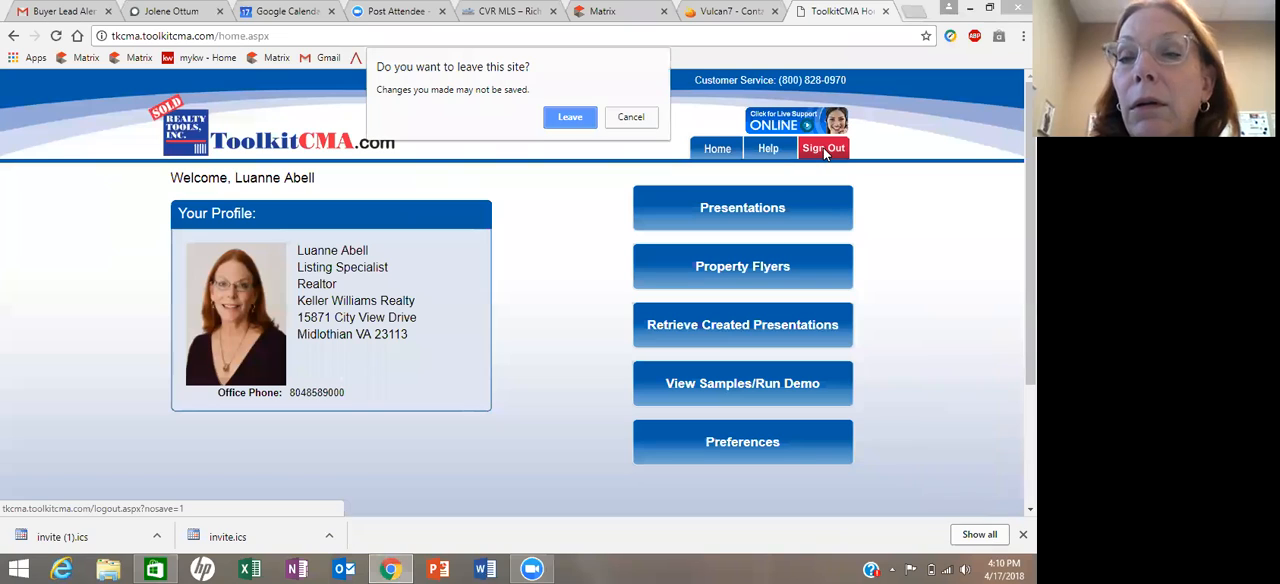
left_click(570, 118)
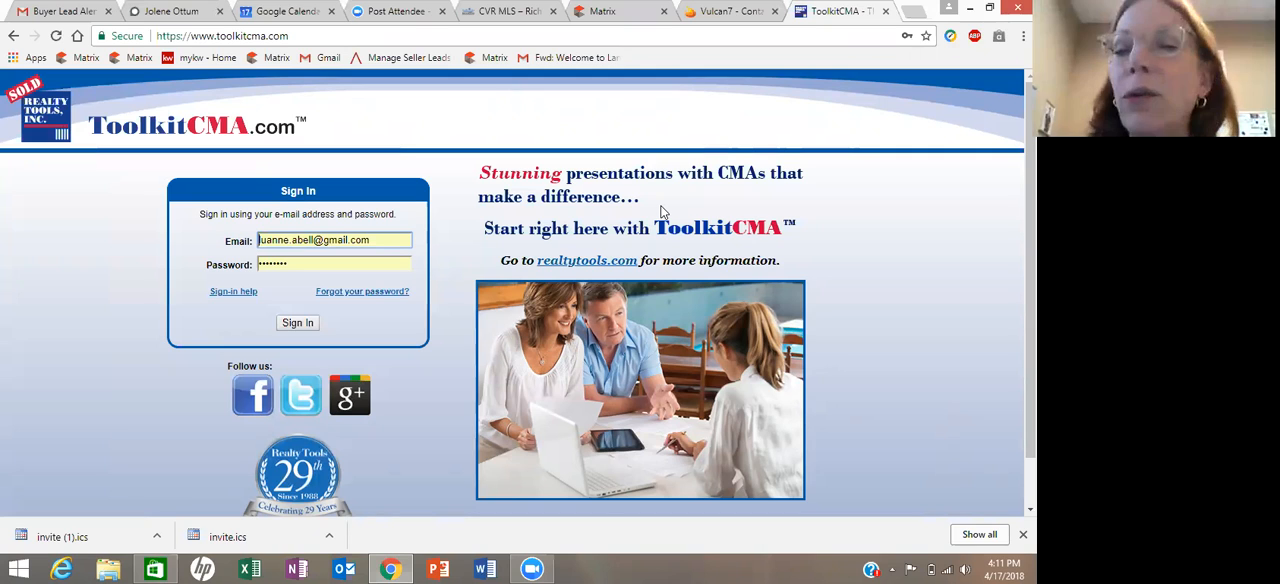
- Sign in to ToolkitCMA with the prefilled credentials and open the presentation selection page
left_click(295, 326)
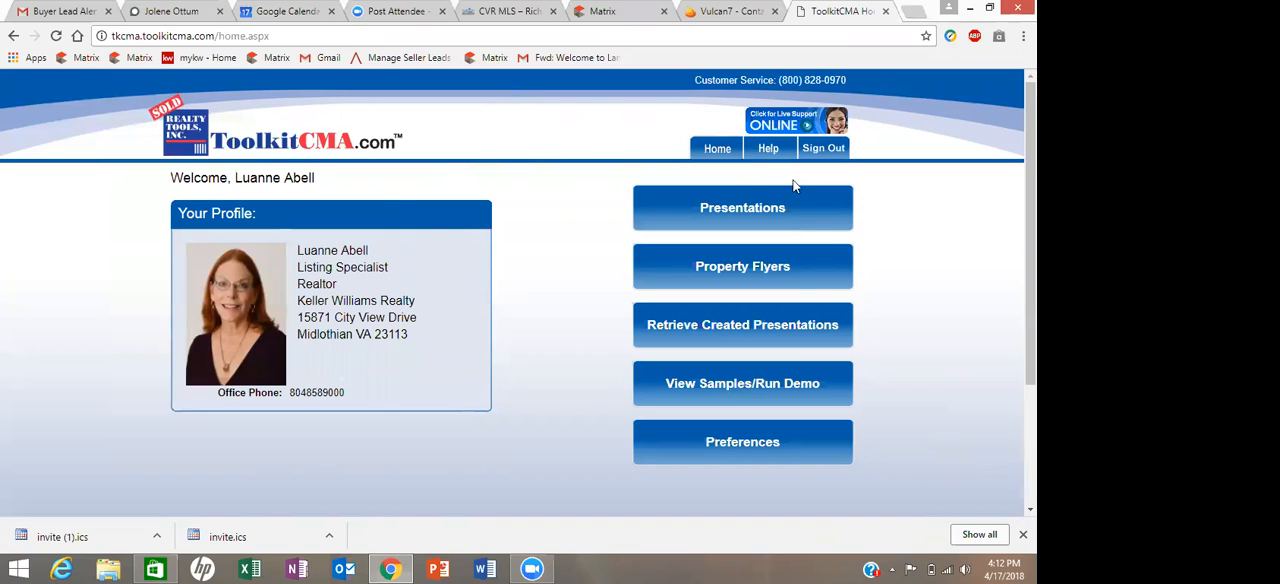
left_click(745, 206)
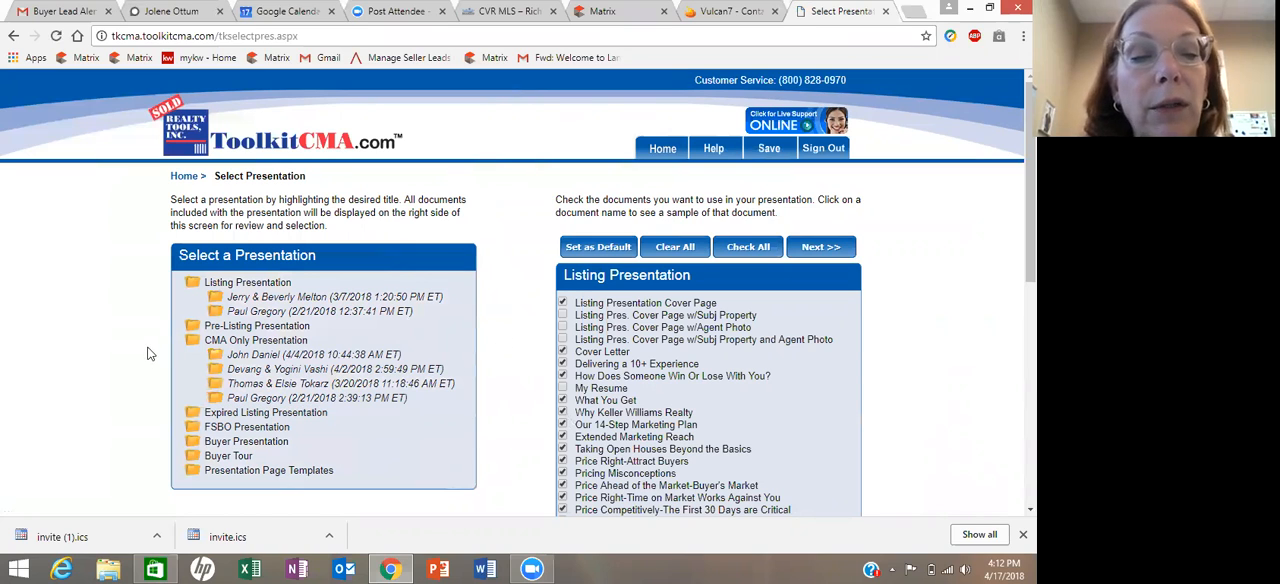
- Examine the documents included in the Pre-Listing, CMA Only, Expired Listing, FSBO, Buyer Presentation and Buyer Tour types
left_click(195, 330)
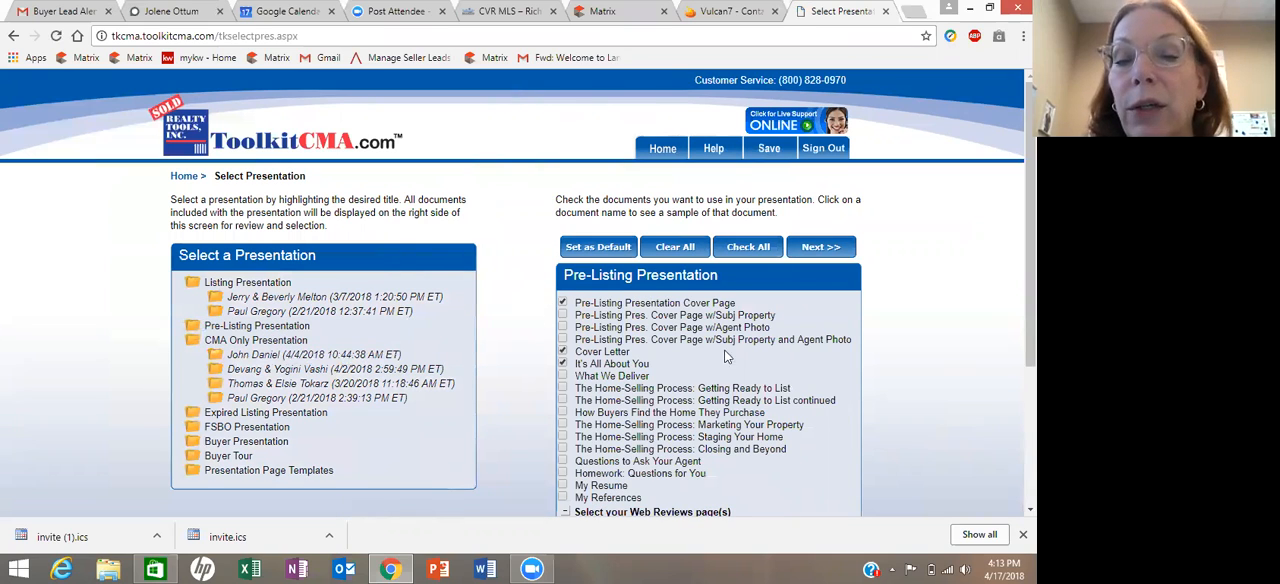
scroll(742, 358, "down", 3)
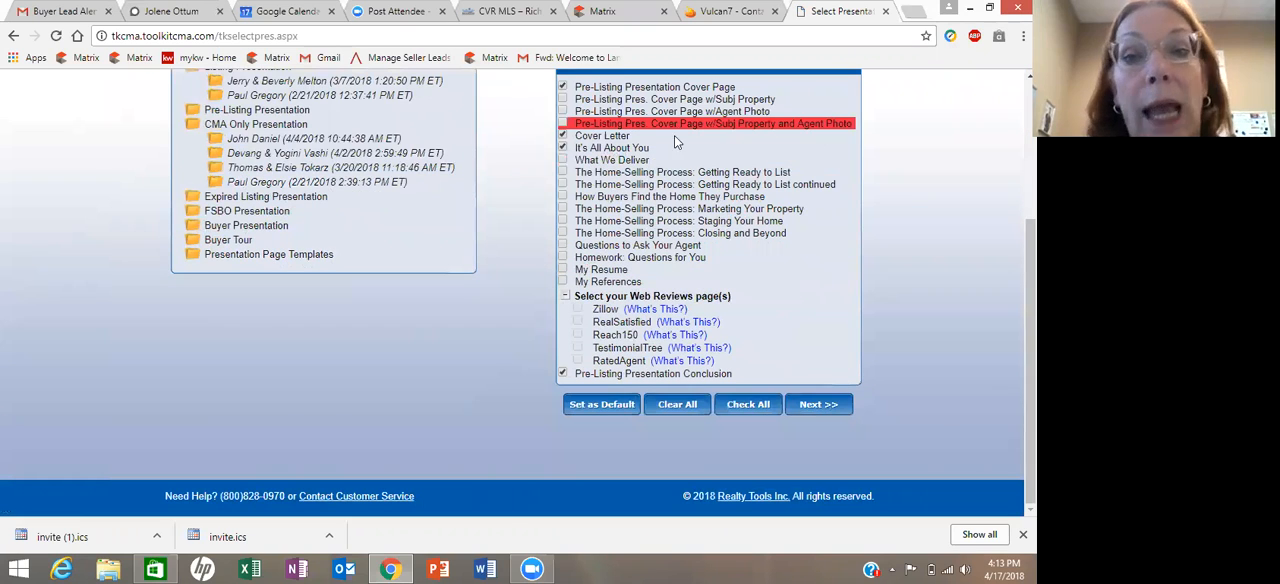
left_click(194, 150)
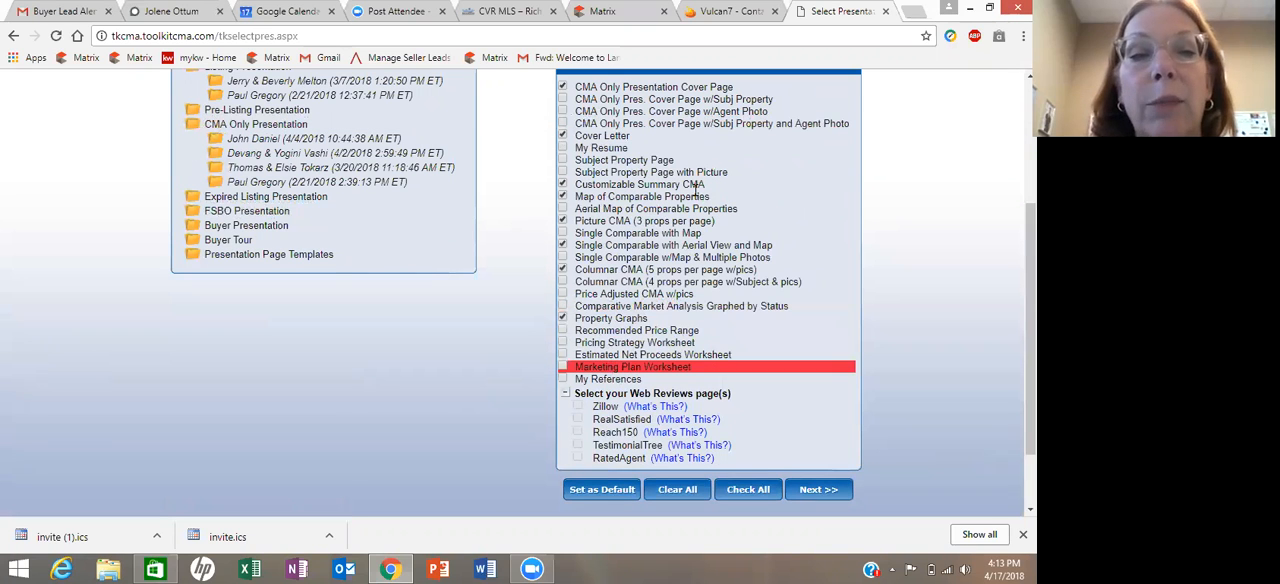
left_click(196, 200)
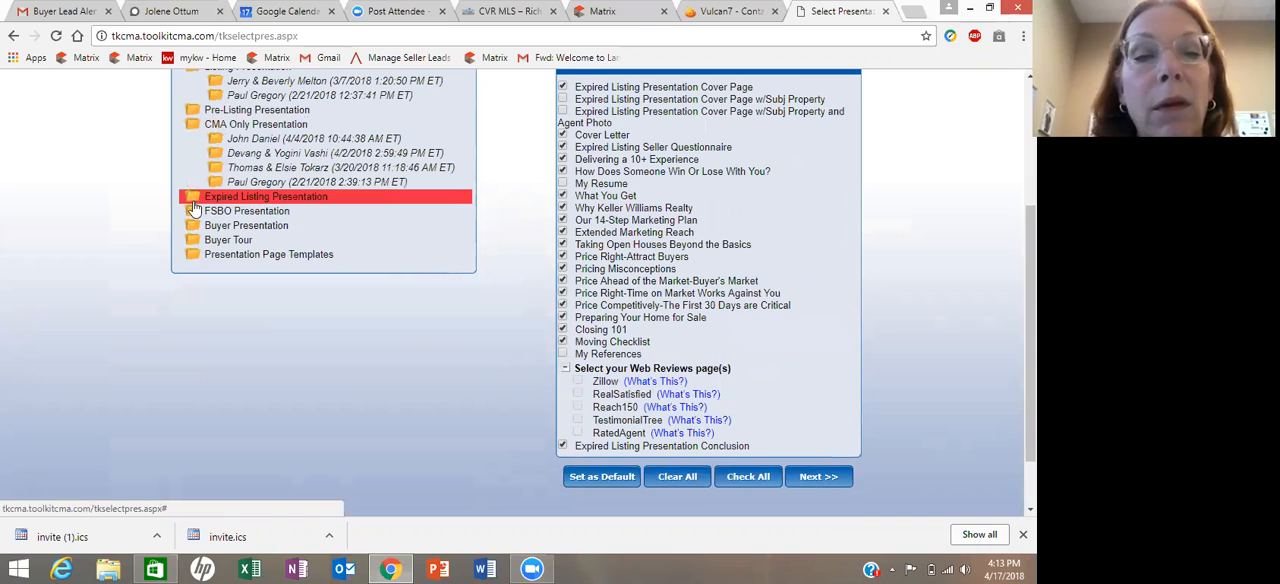
left_click(198, 214)
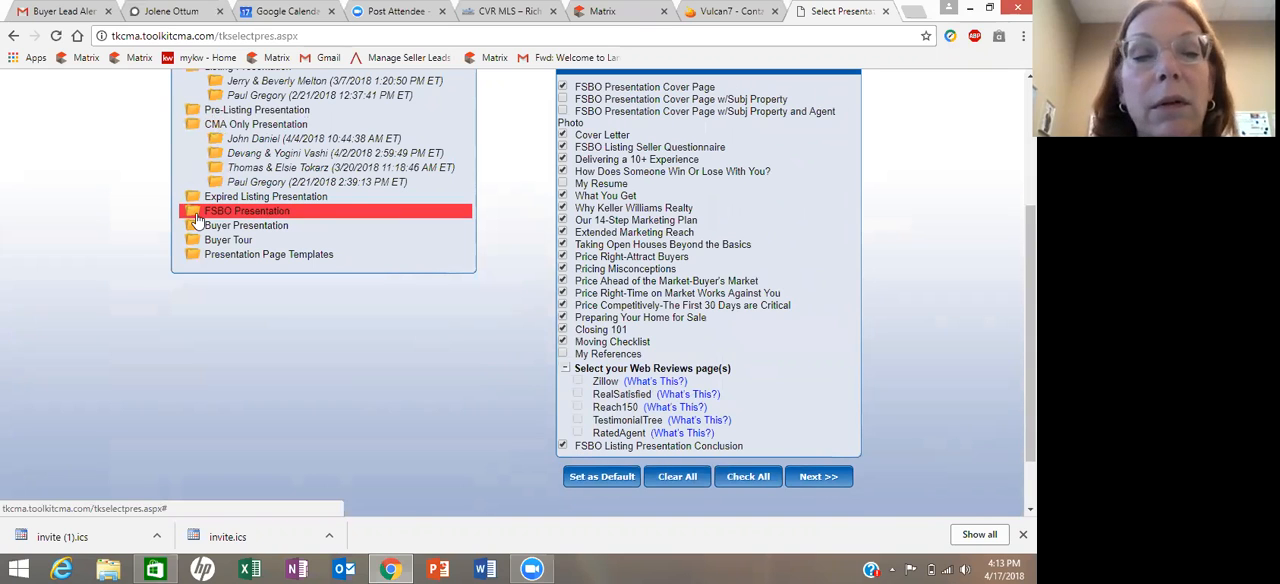
left_click(195, 228)
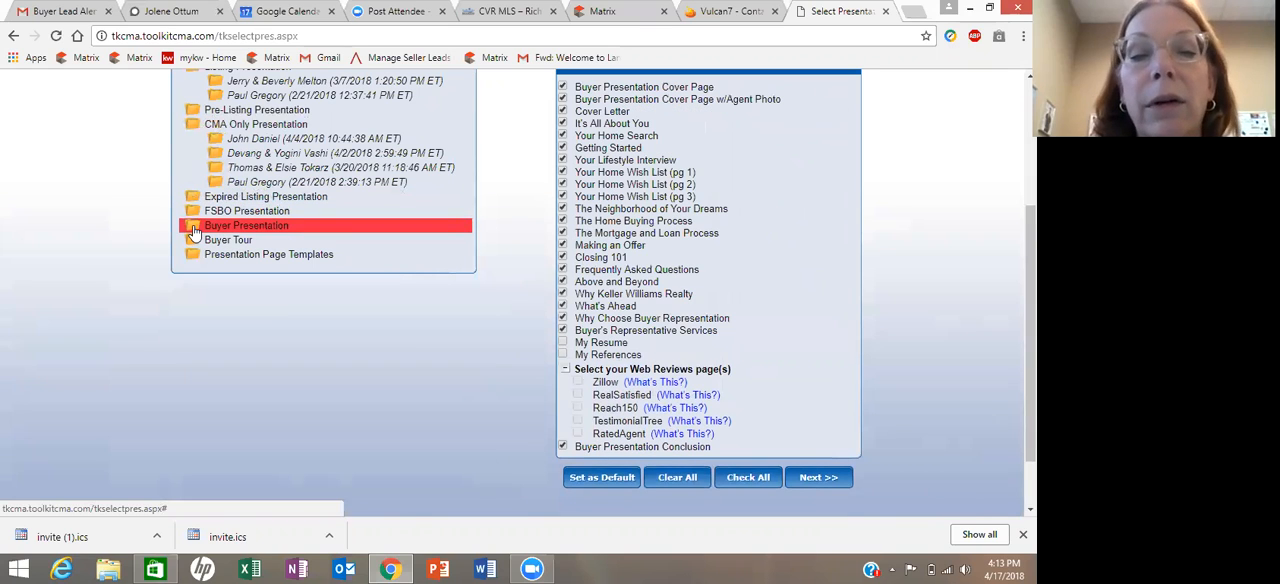
left_click(193, 244)
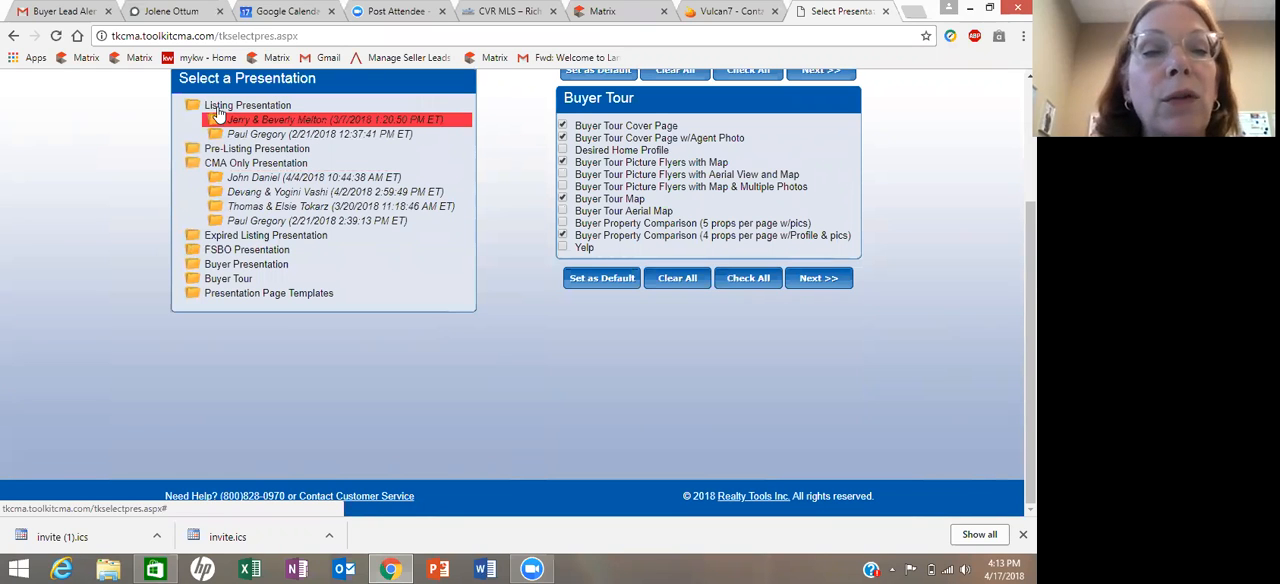
- Select the CMA Only Presentation with its default documents and proceed to the prospect information
left_click(199, 165)
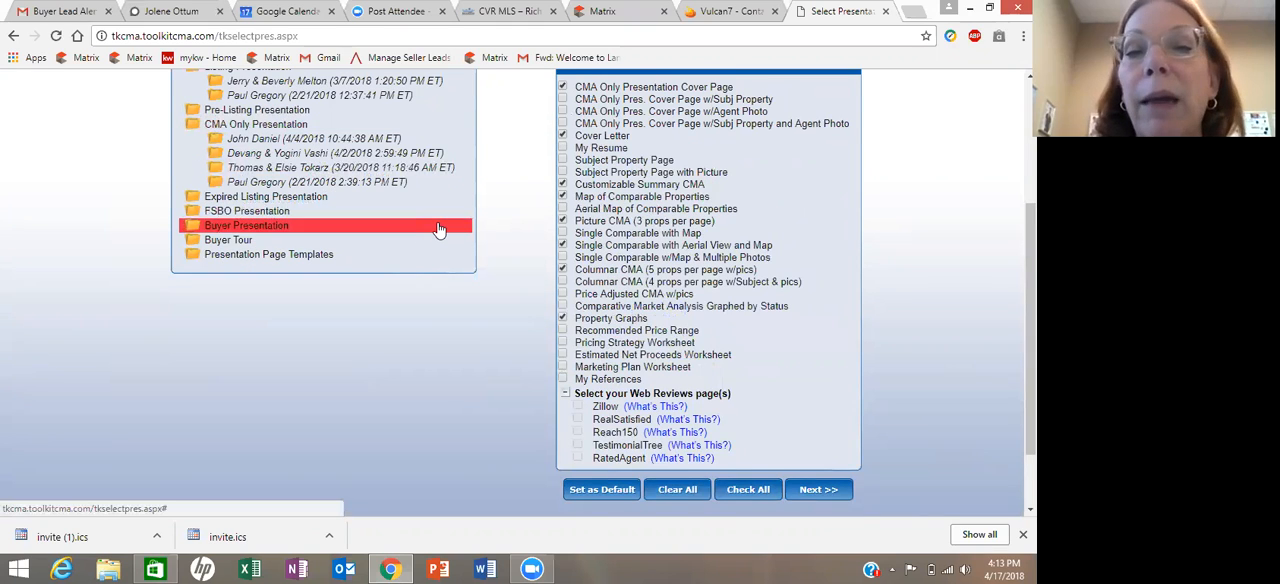
scroll(438, 230, "up", 2)
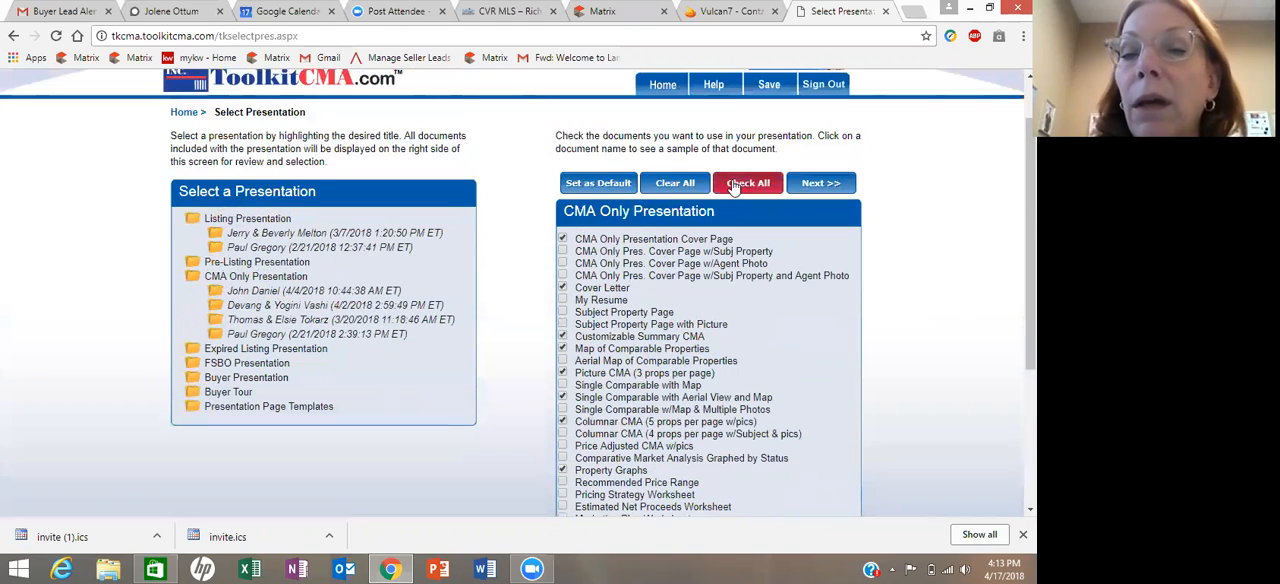
left_click(817, 188)
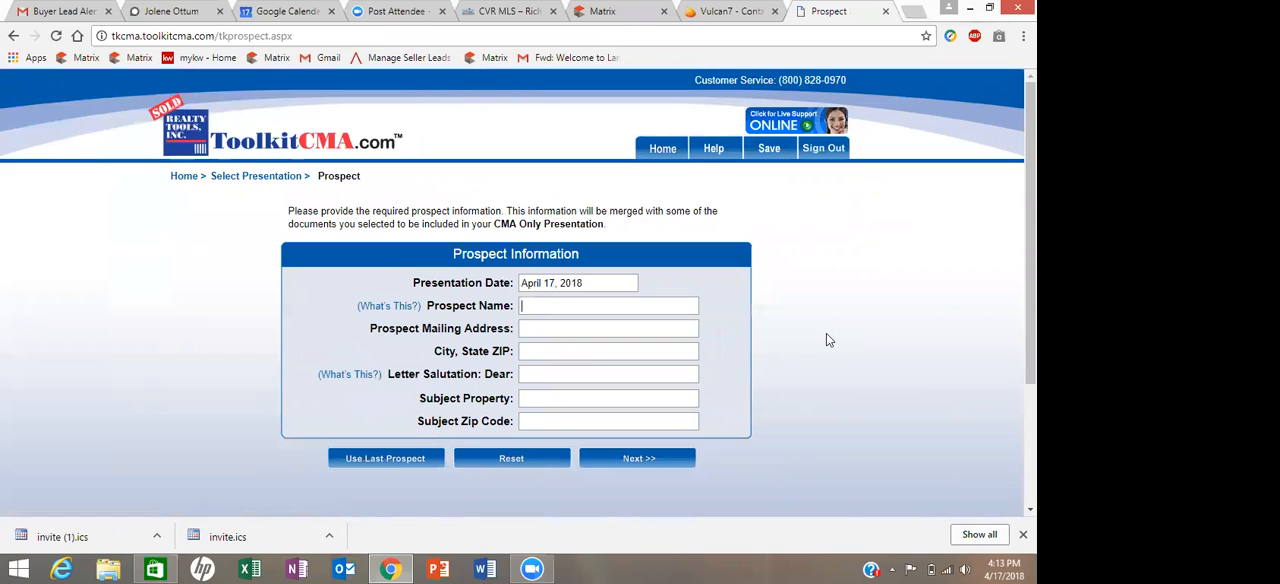
- Enter the prospect's full name and mailing street address in the prospect information form
scroll(826, 338, "down", 3)
scroll(826, 340, "up", 3)
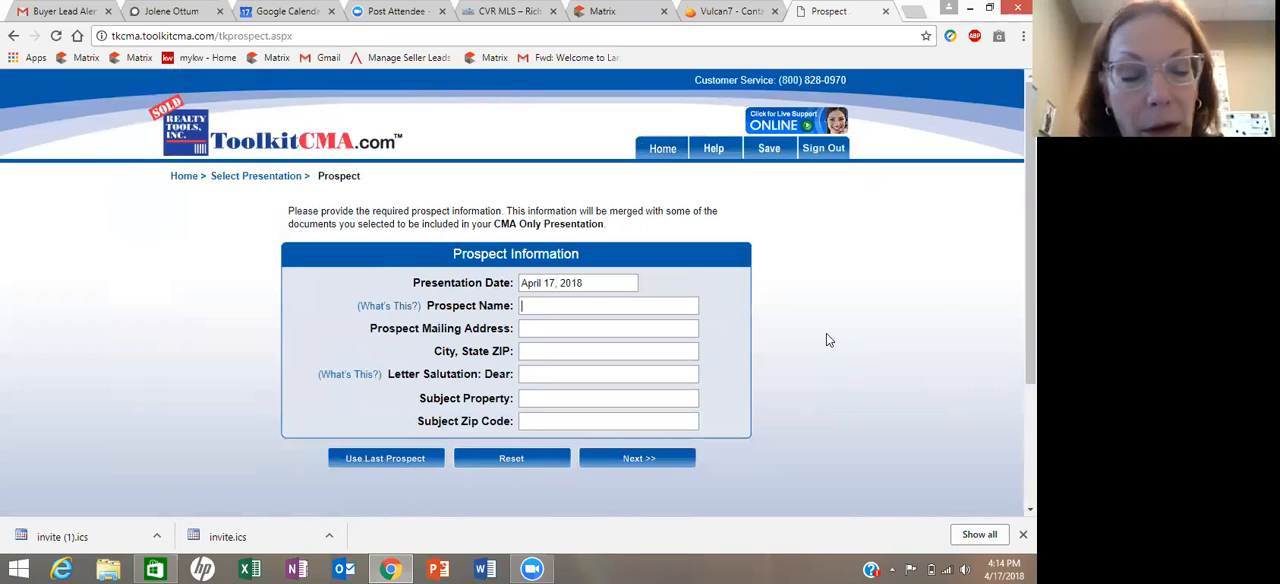
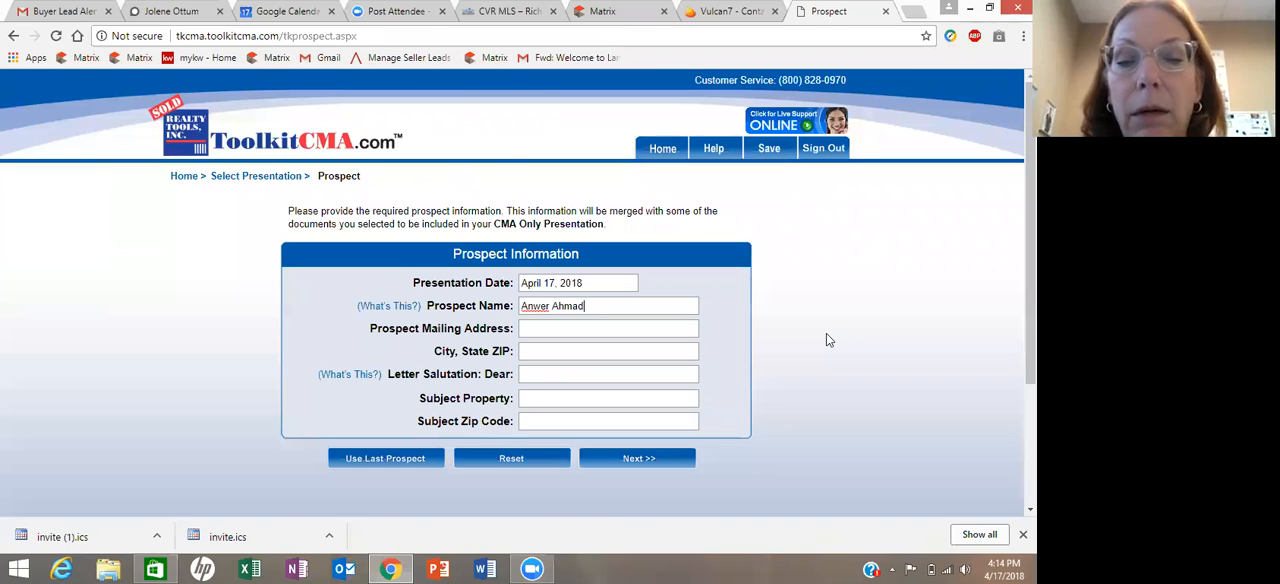
left_click(602, 327)
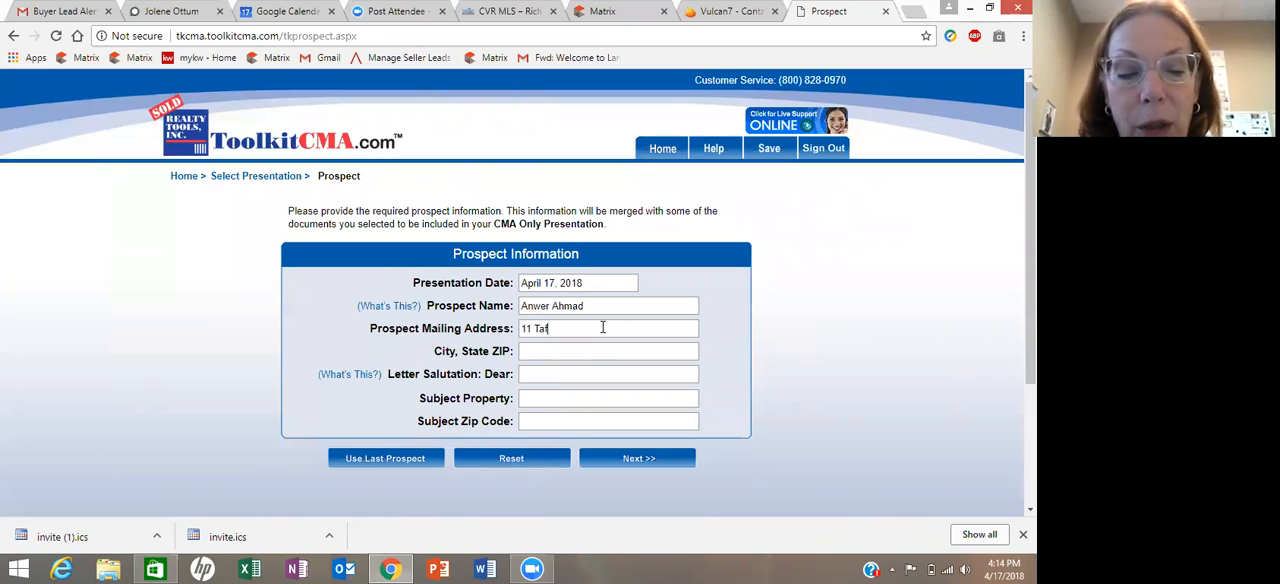
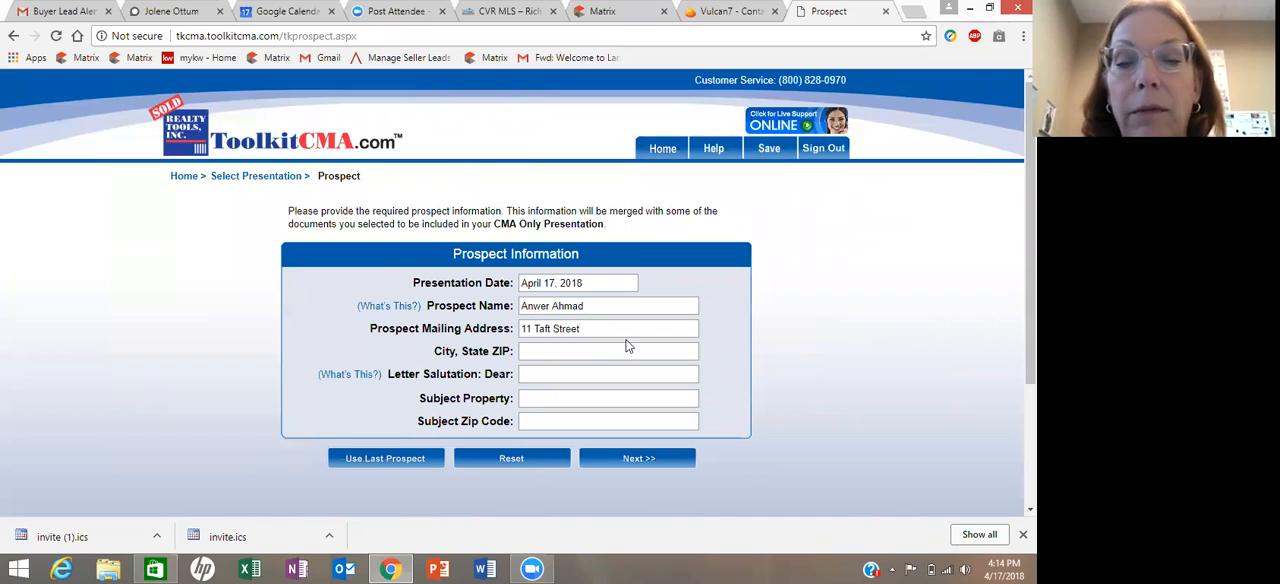
key("Tab")
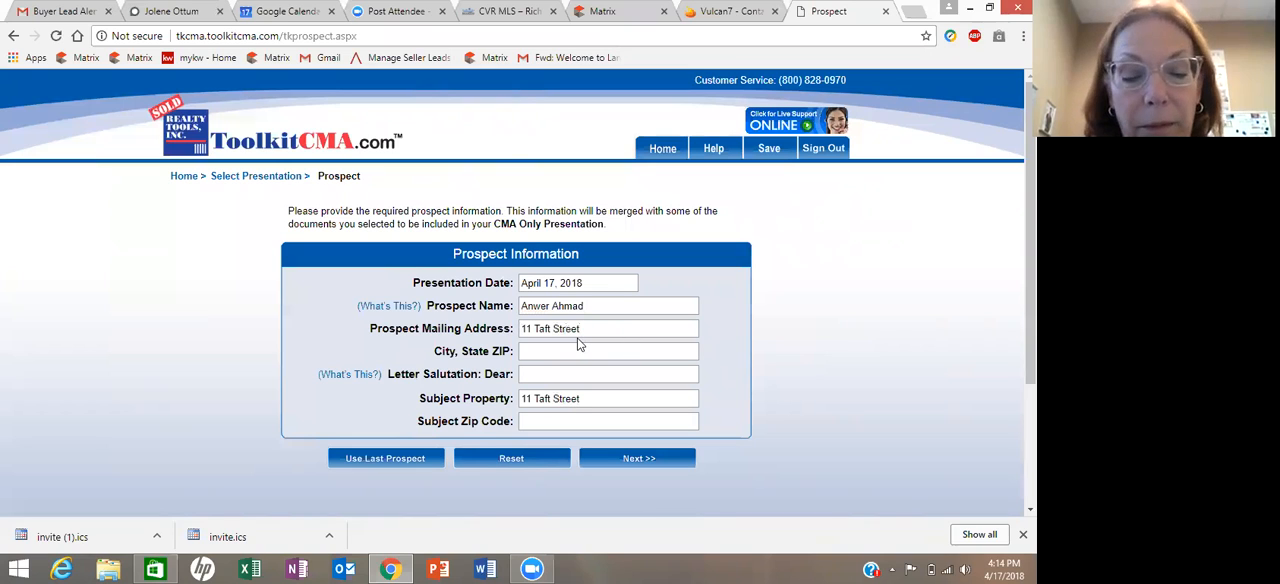
- Fill in the prospect's city and state, letter salutation and subject ZIP code, and proceed to the cover letter
left_click(563, 350)
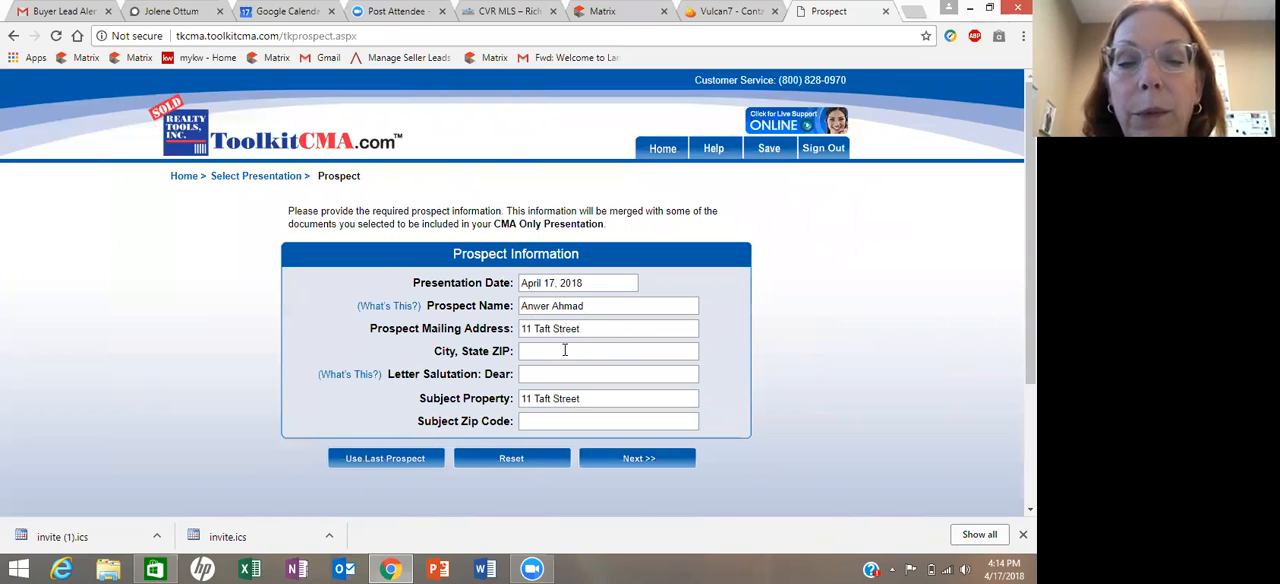
type("Henrico")
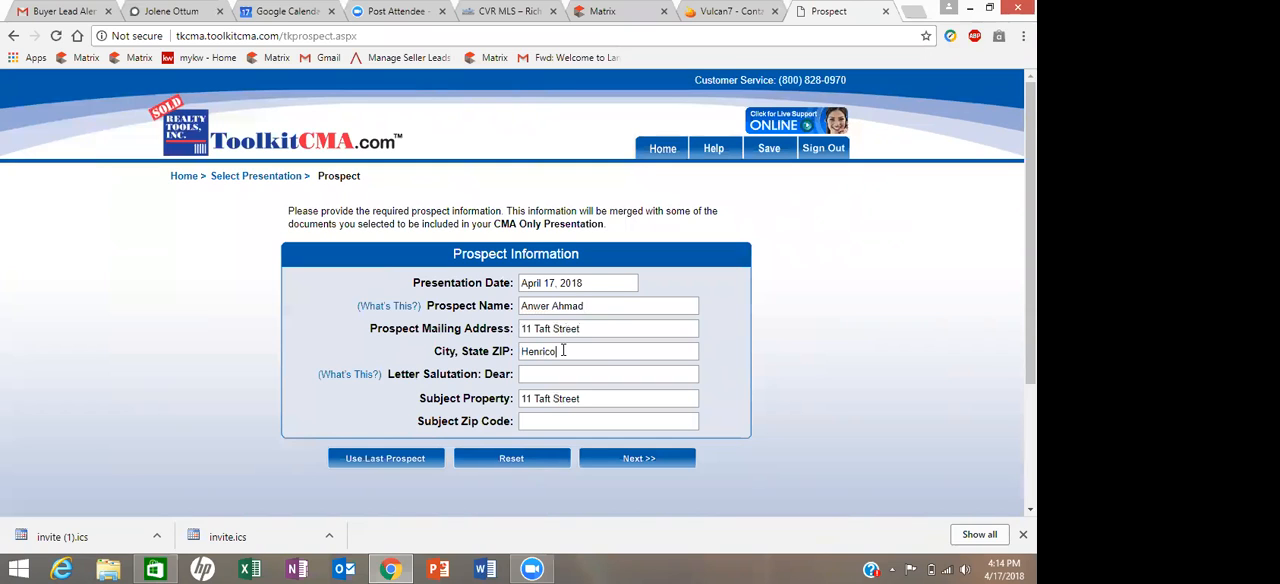
type(" VA")
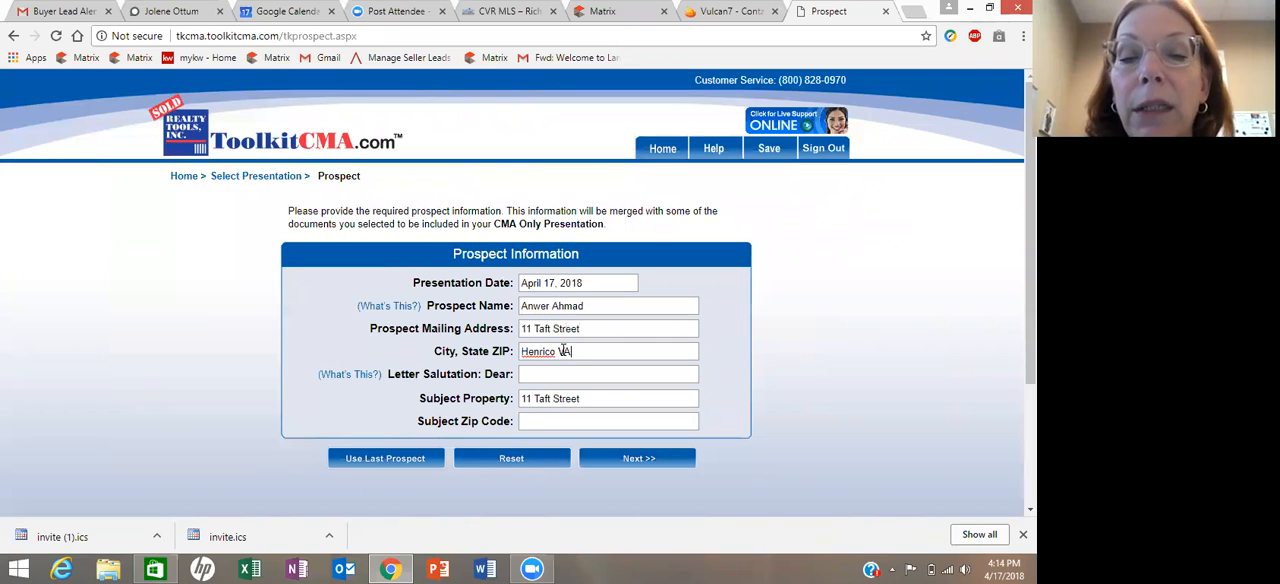
left_click(529, 373)
type("Anwer")
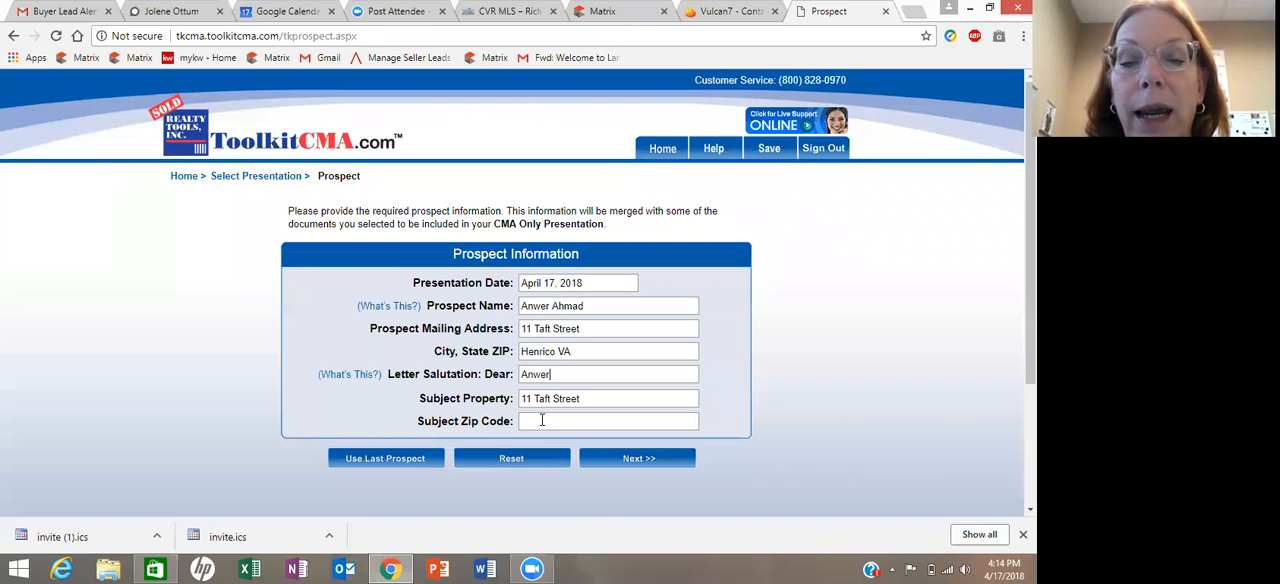
type("23223")
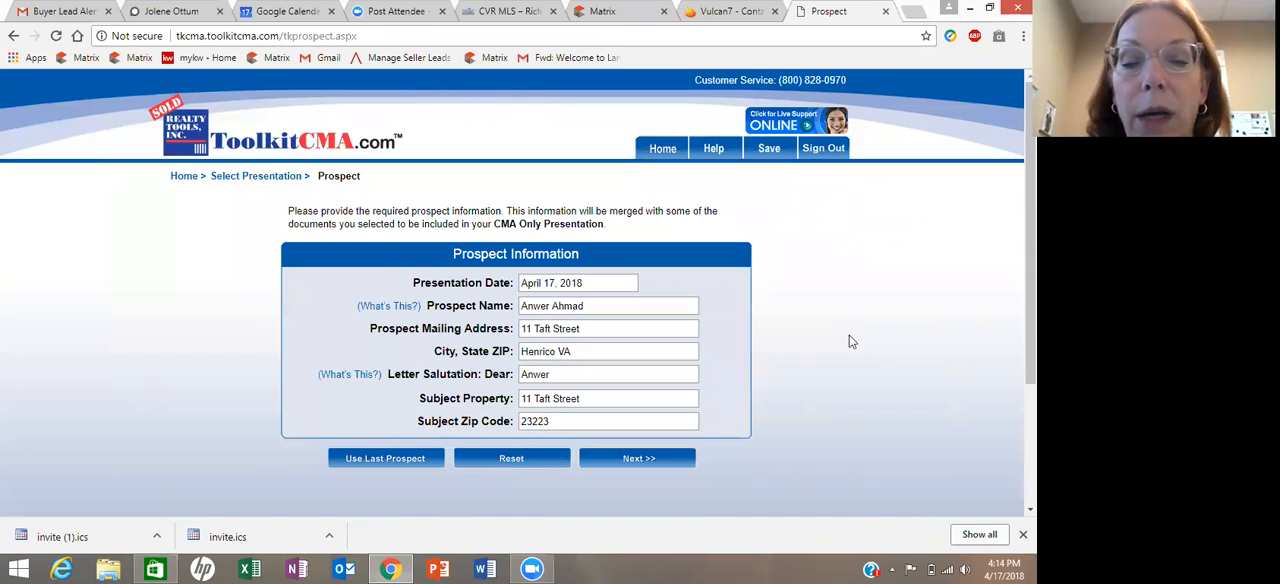
scroll(853, 342, "down", 2)
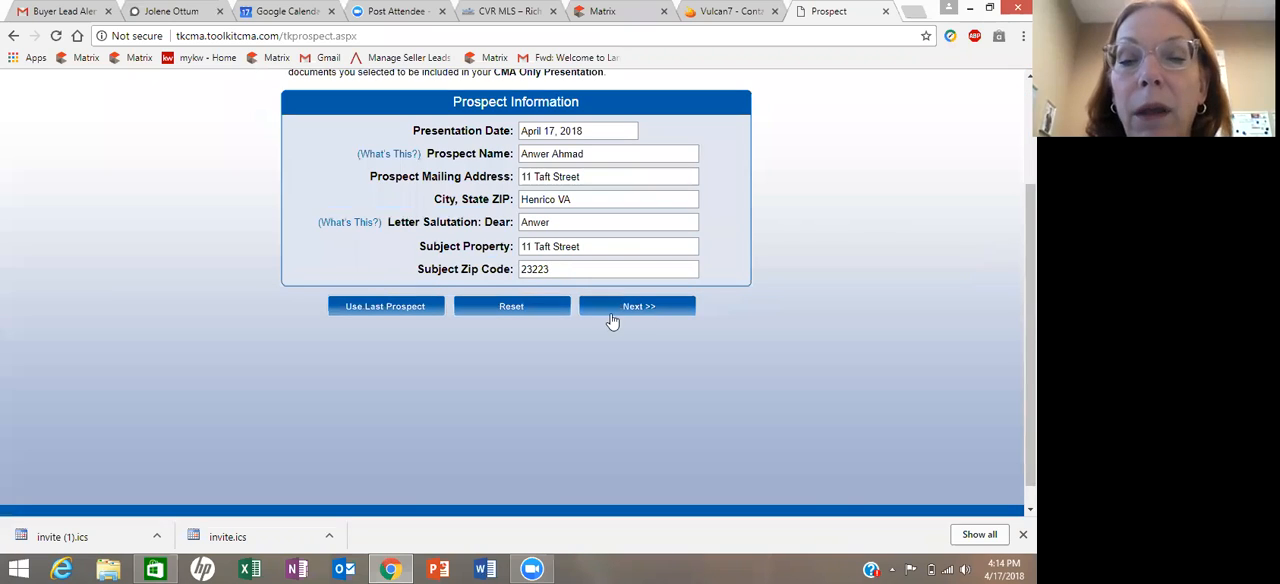
left_click(629, 309)
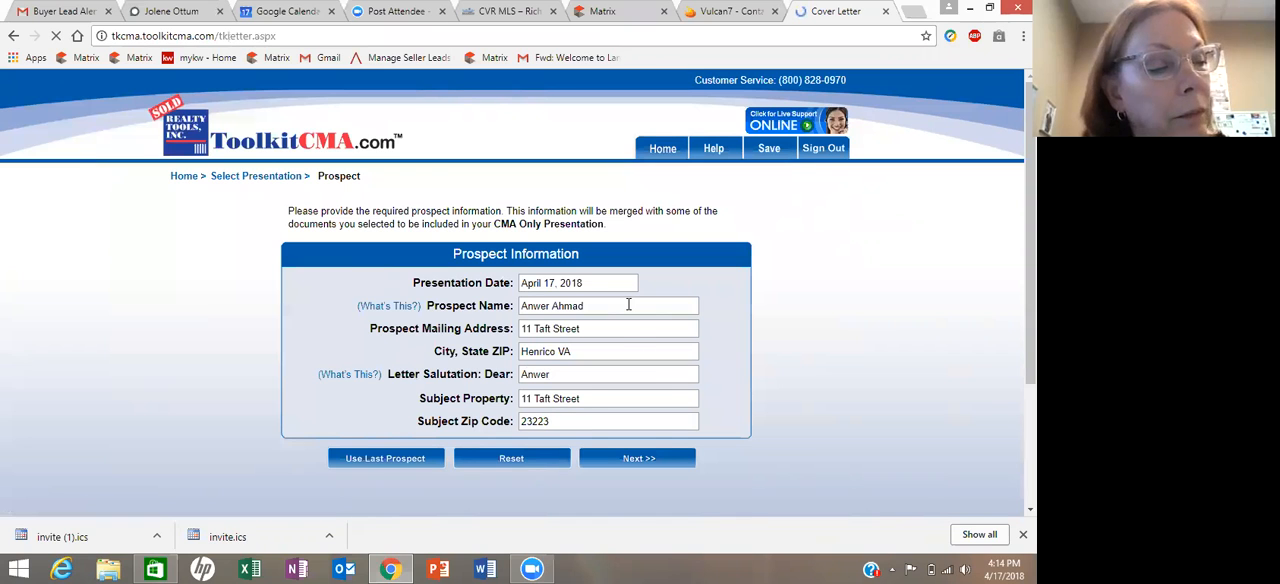
- Keep the default cover letter text and proceed to getting the MLS property data
scroll(609, 248, "down", 3)
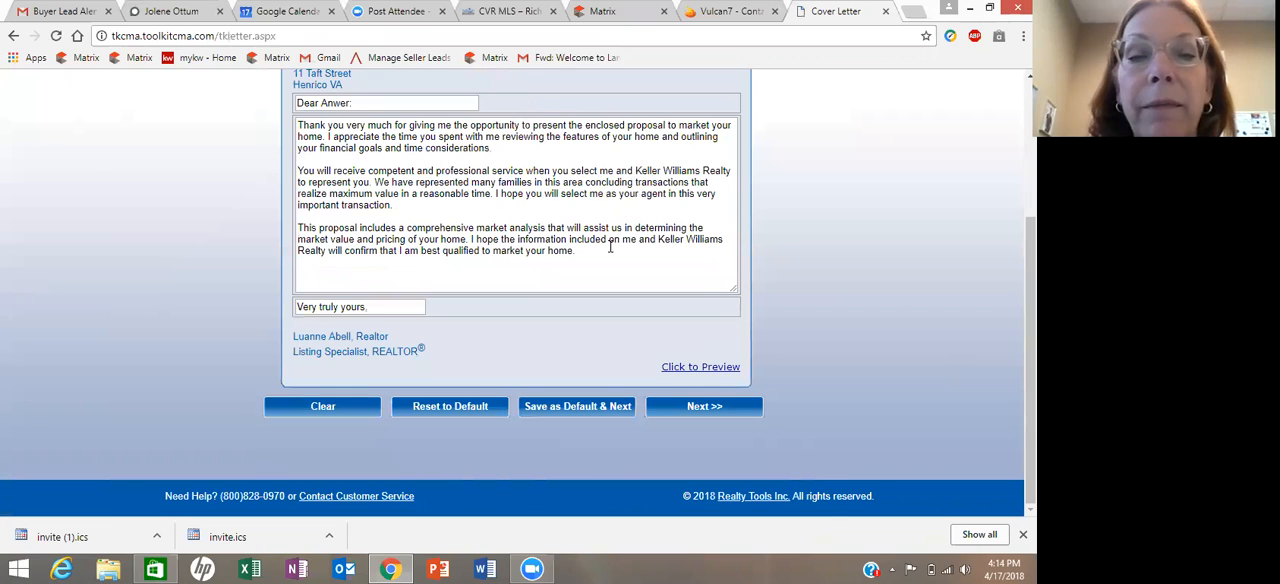
left_click(690, 407)
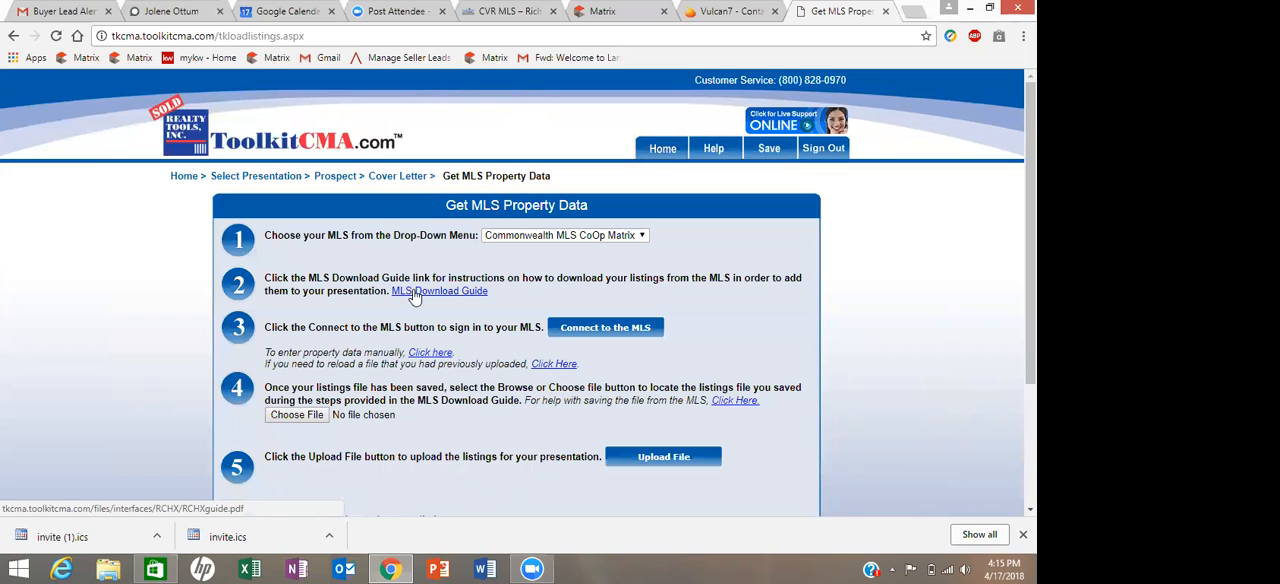
- Review the MLS Download Guide for the Commonwealth MLS CoOp Matrix, and close both the guide and the open Matrix page
left_click(414, 293)
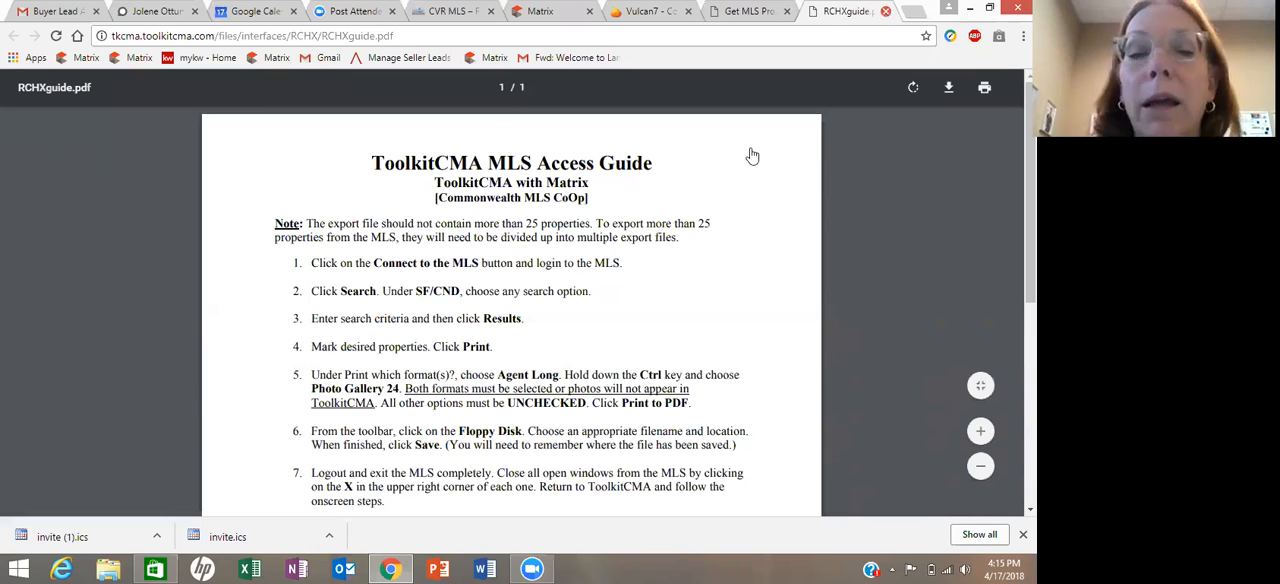
key("ctrl+w")
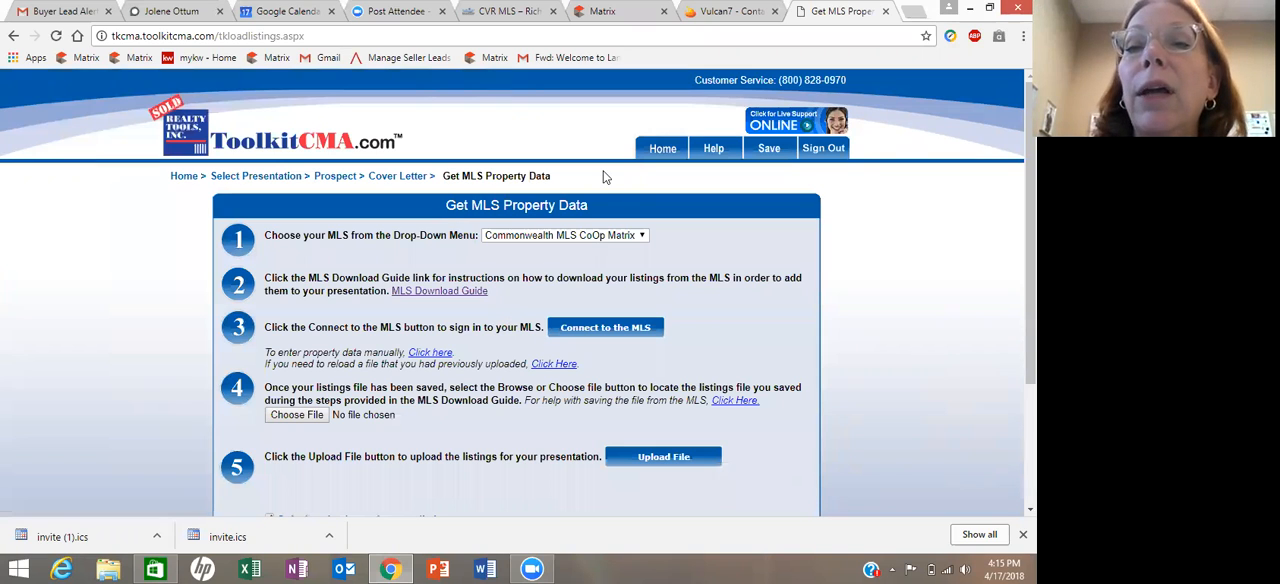
left_click(663, 11)
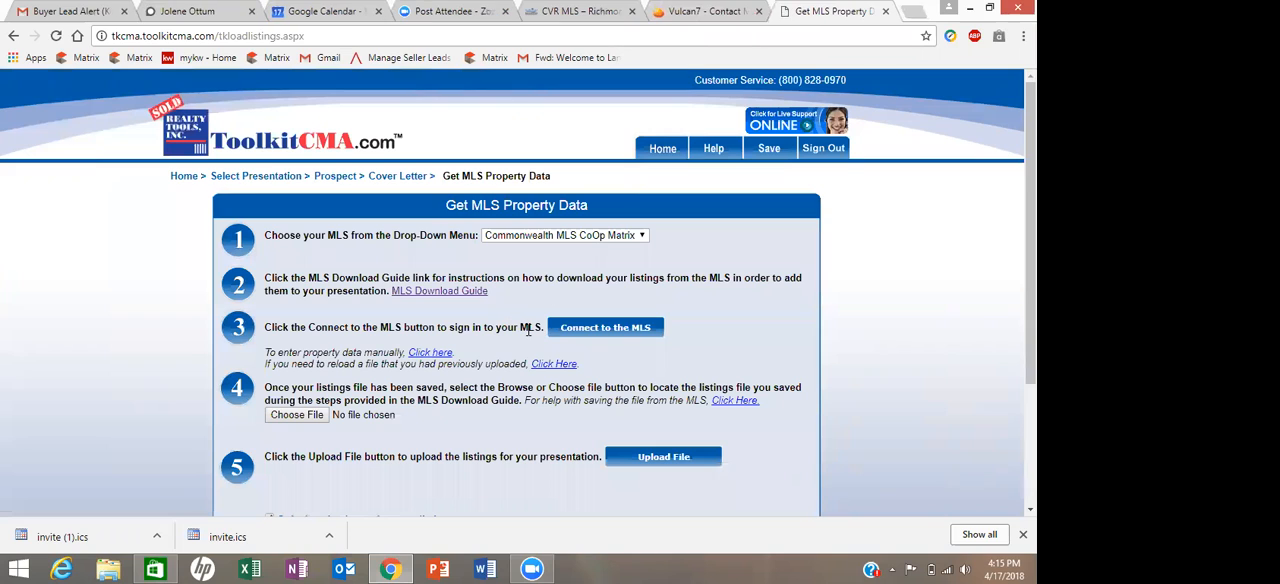
- Connect to the Commonwealth MLS CoOp Matrix and log in with the saved credentials
left_click(583, 332)
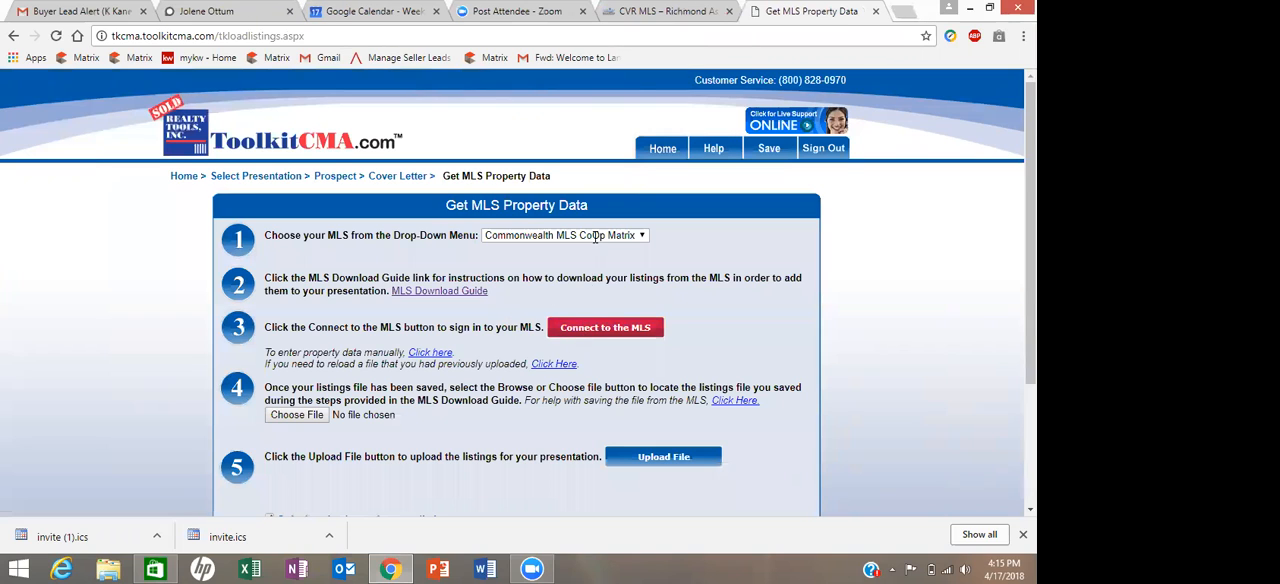
left_click(605, 329)
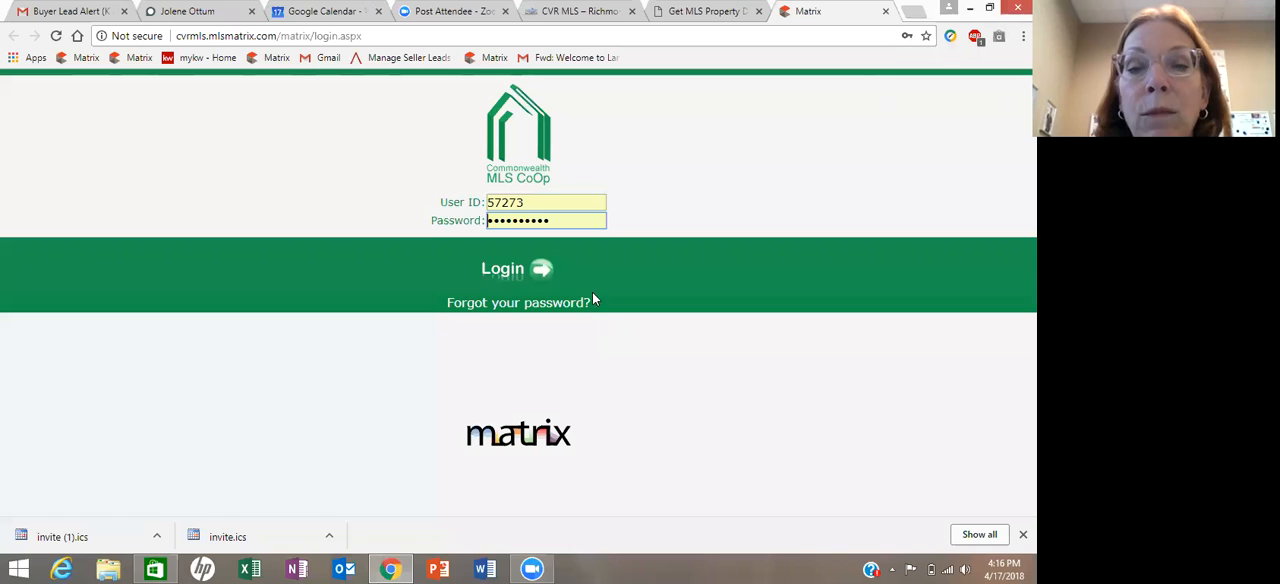
left_click(540, 270)
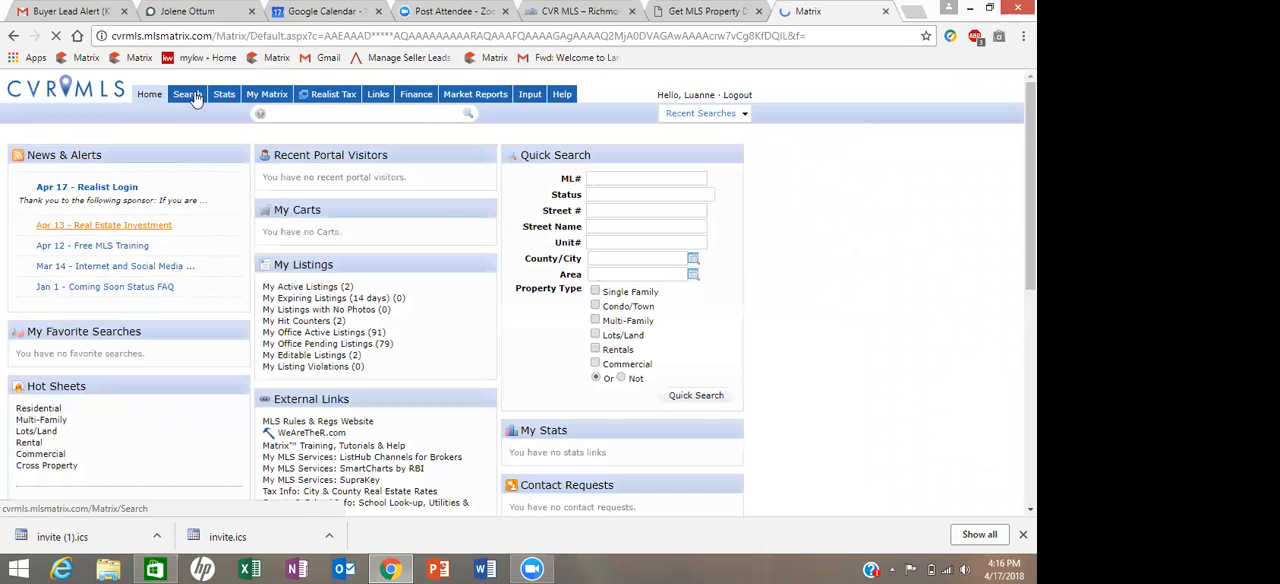
- Open the SF/CND Full search, add the Pending and Sold statuses, and restrict the property type to Single Family
mouse_move(190, 100)
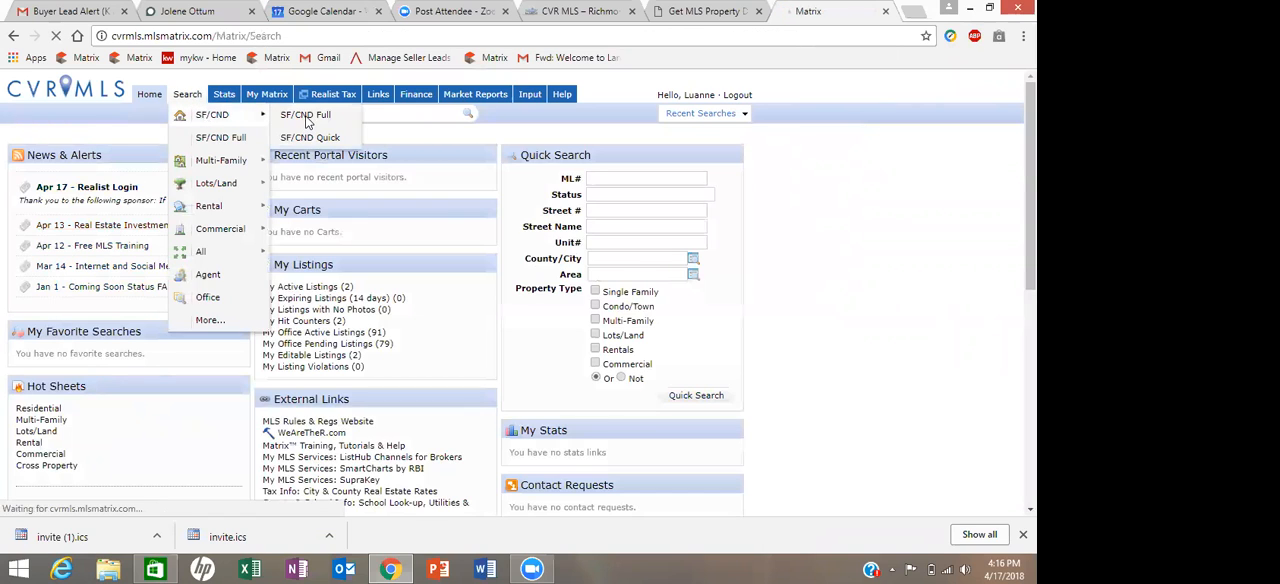
left_click(307, 122)
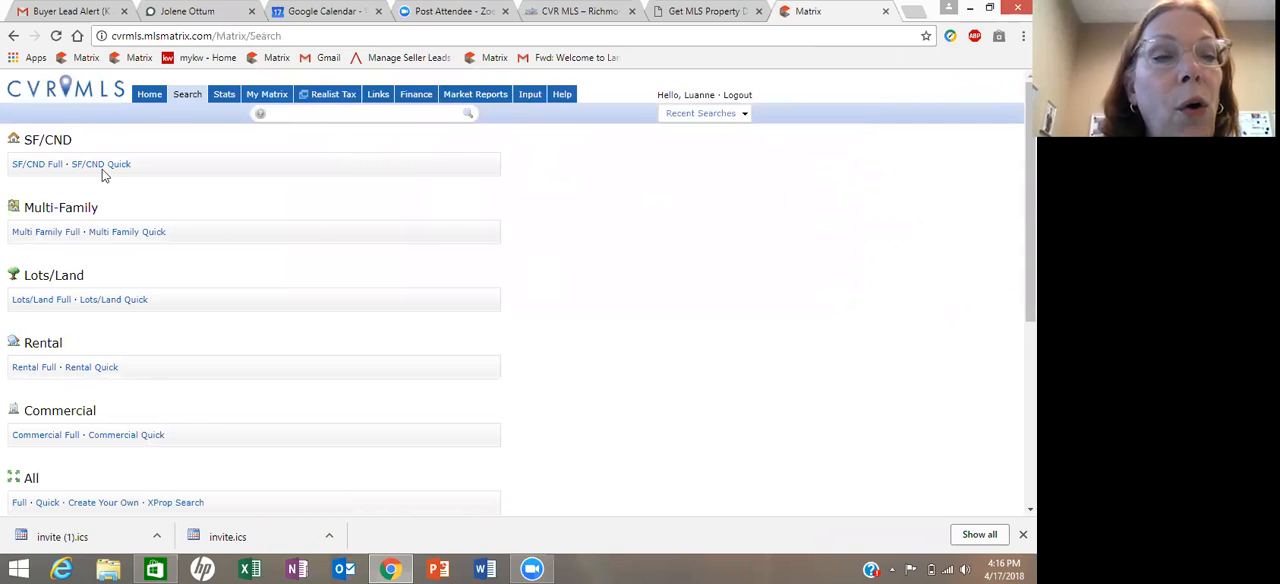
left_click(37, 165)
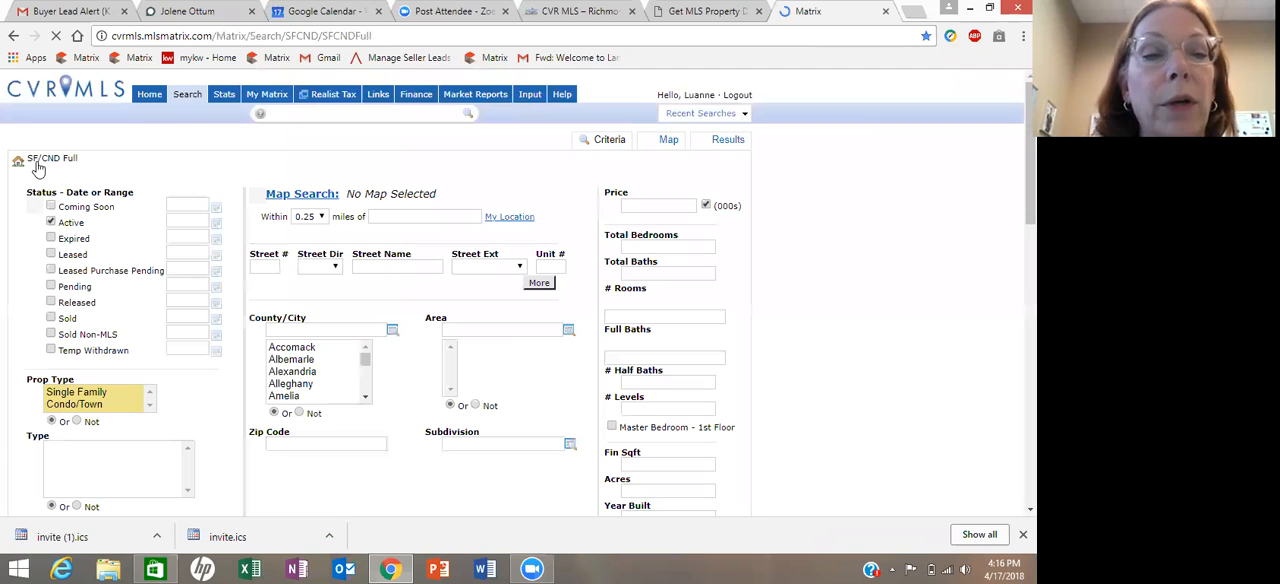
left_click(51, 287)
left_click(51, 318)
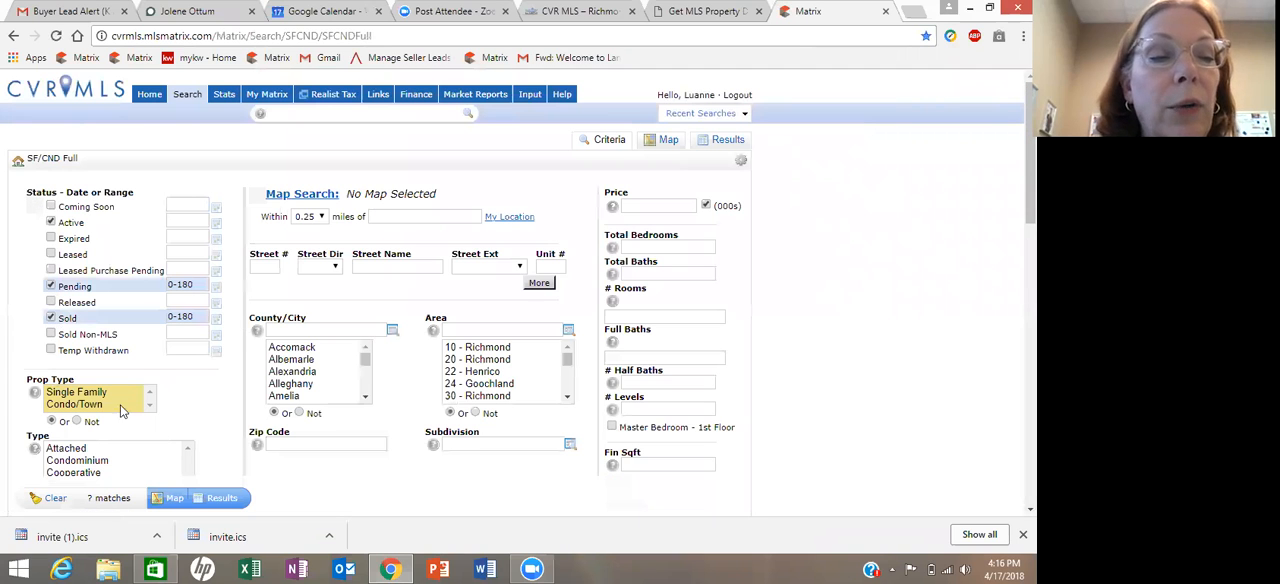
left_click(112, 393)
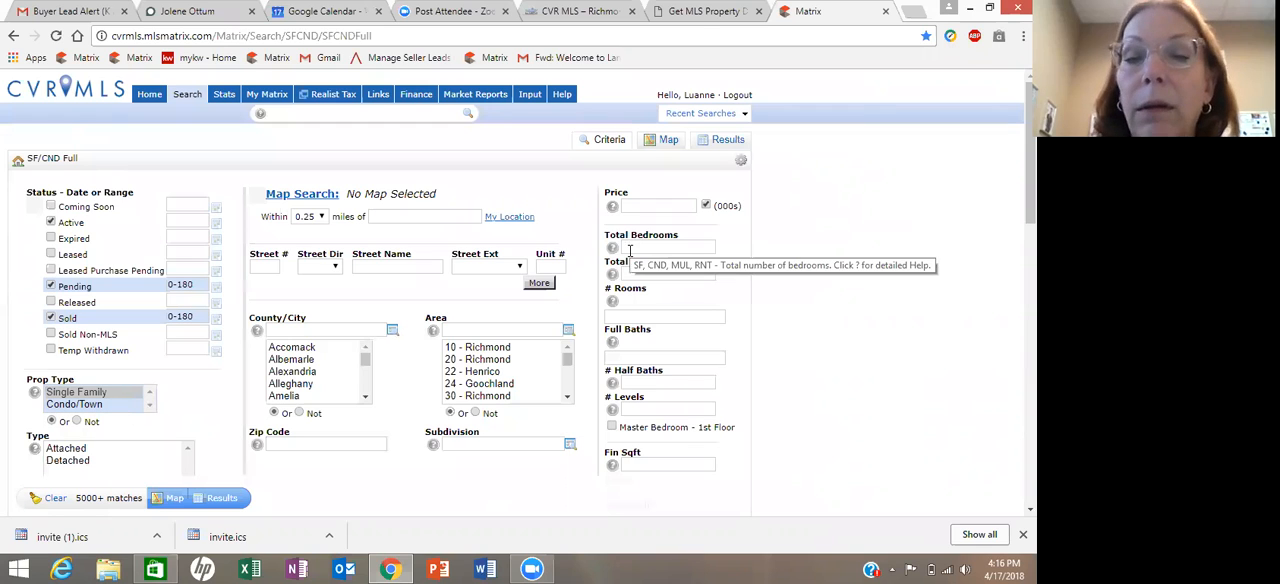
- Set the search criteria to 4 total bedrooms and ZIP code 23223
left_click(629, 250)
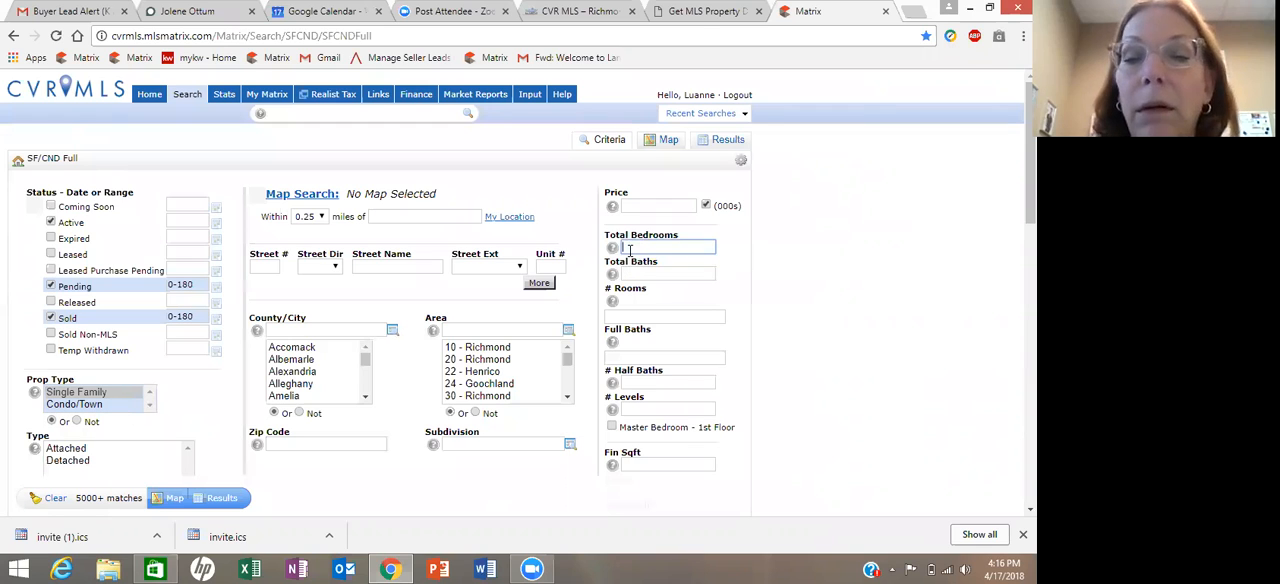
type("4")
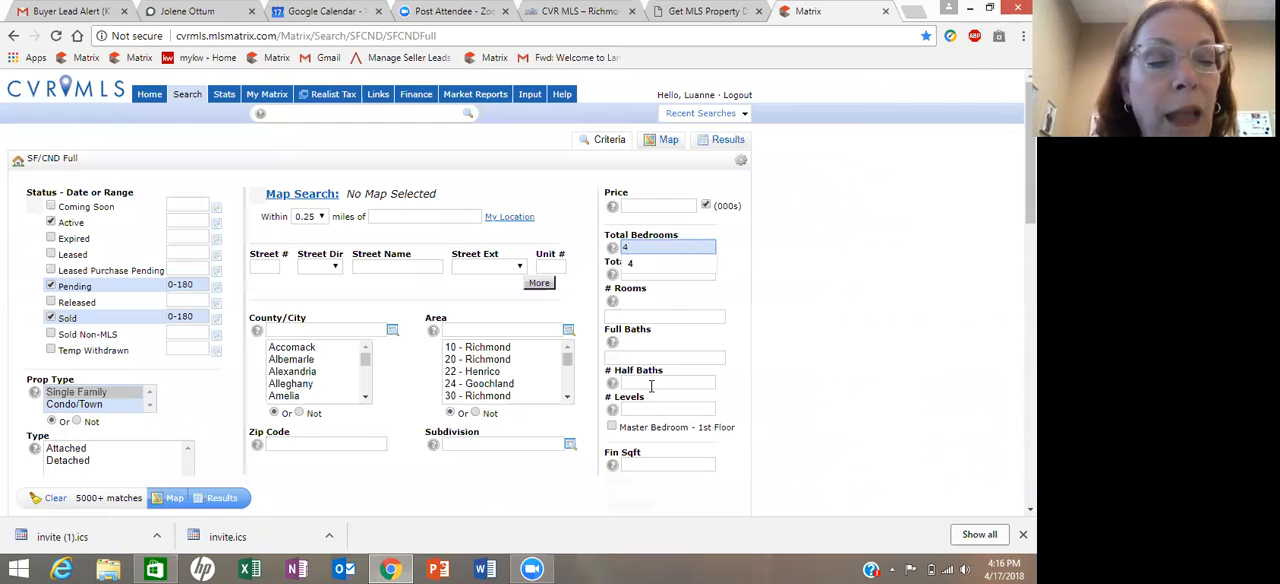
left_click(284, 444)
type("23223")
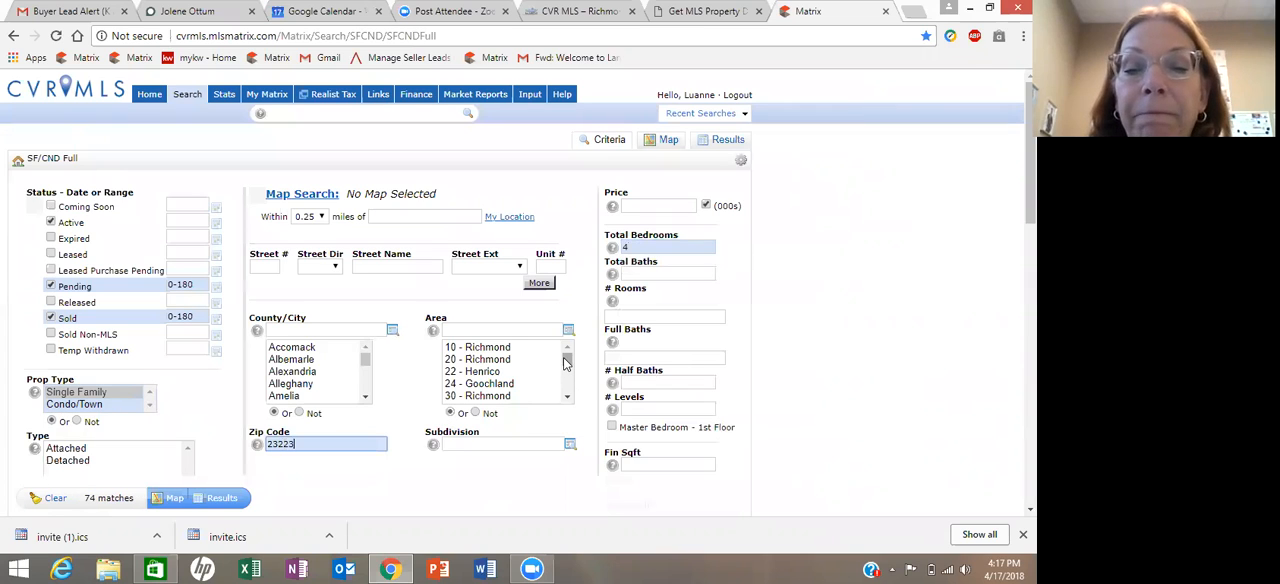
mouse_move(564, 359)
left_mouse_down()
mouse_move(556, 383)
mouse_move(569, 363)
left_mouse_up()
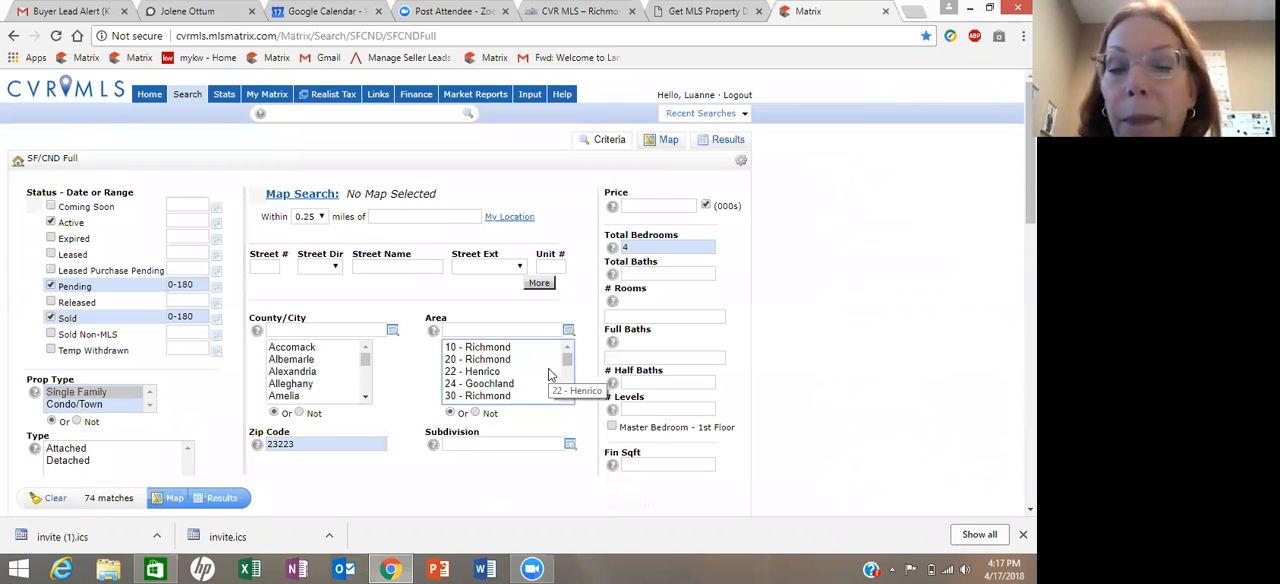
- Limit the finished square footage to 1500-1700 and show the matching listings
left_click(626, 464)
type("15")
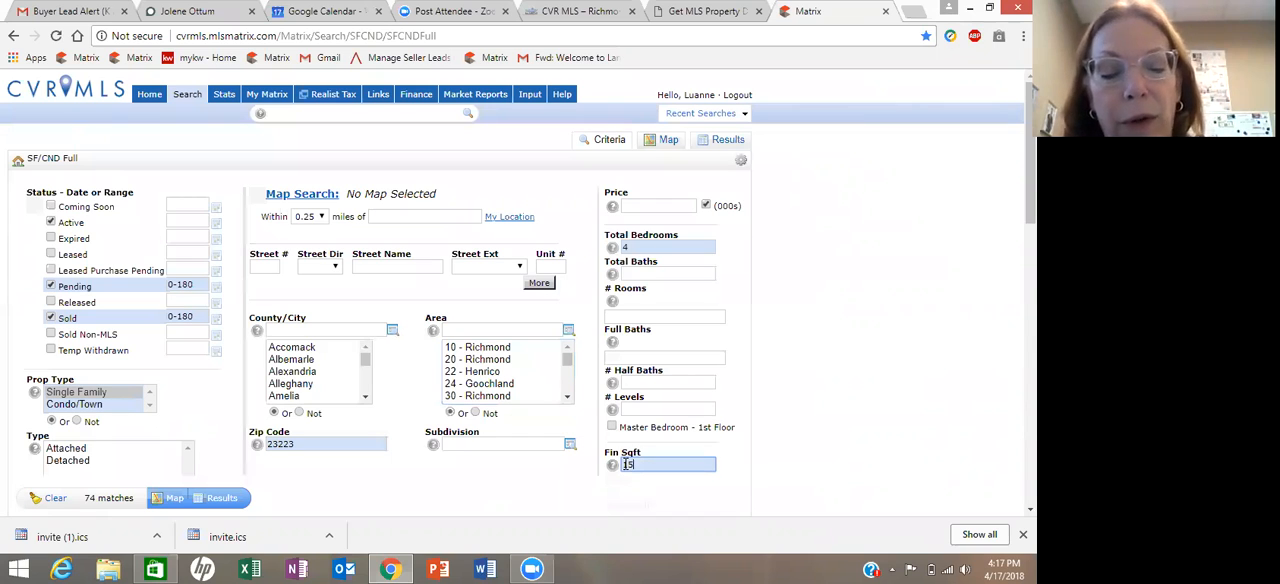
type("00-1700")
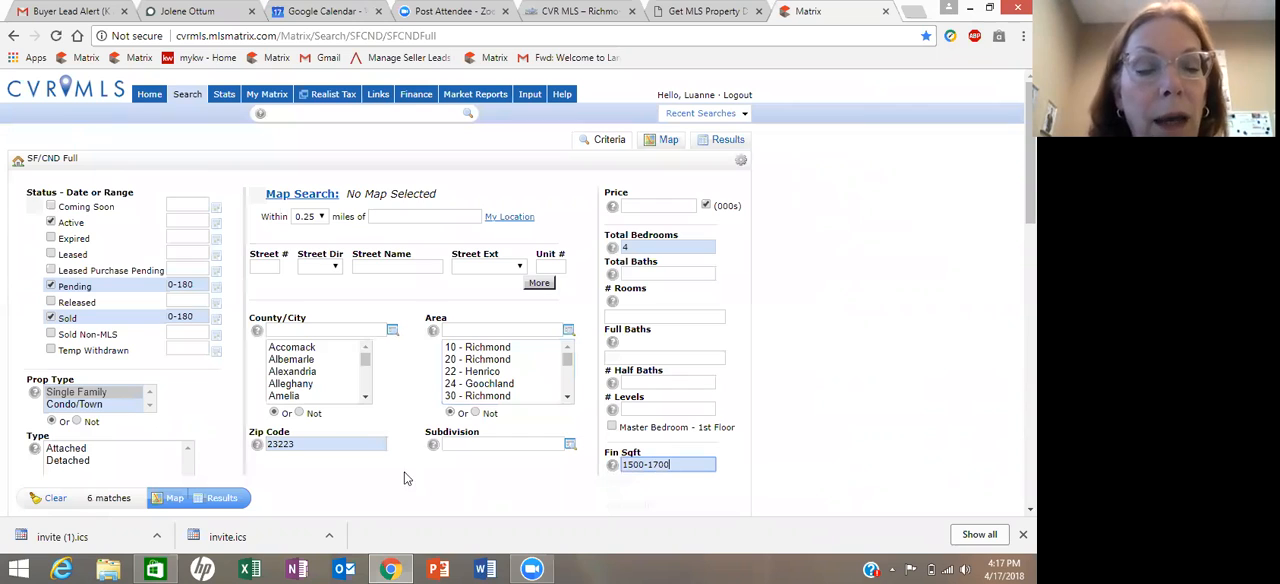
left_click(221, 500)
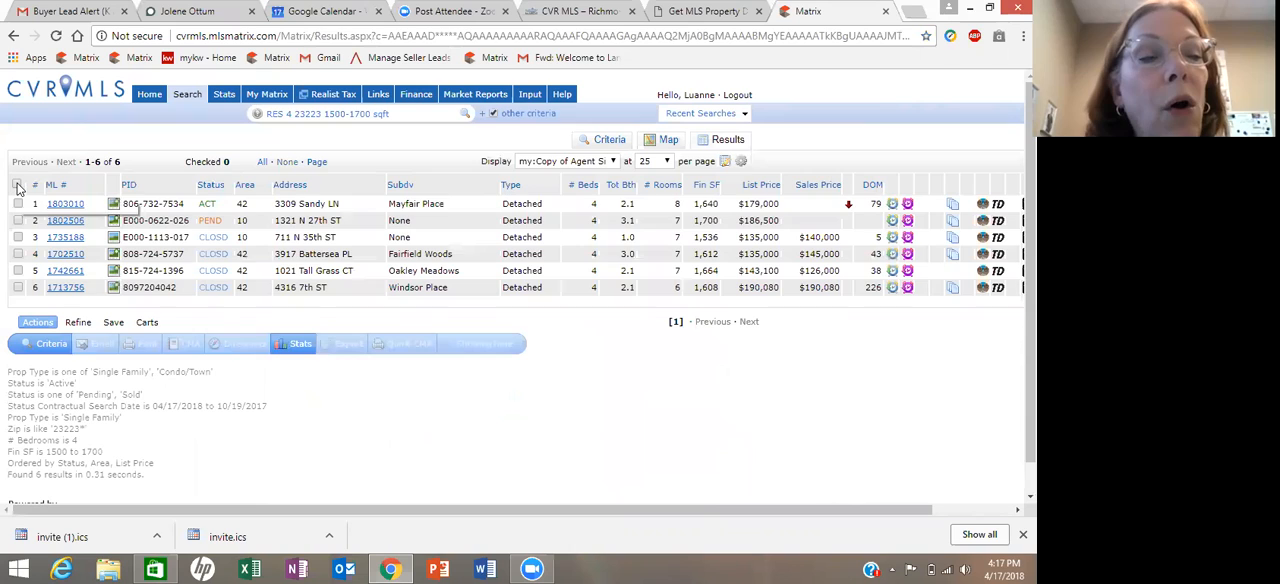
- Select all found listings and print them to PDF in the Agent Long and Photo Gallery 24 formats
left_click(17, 186)
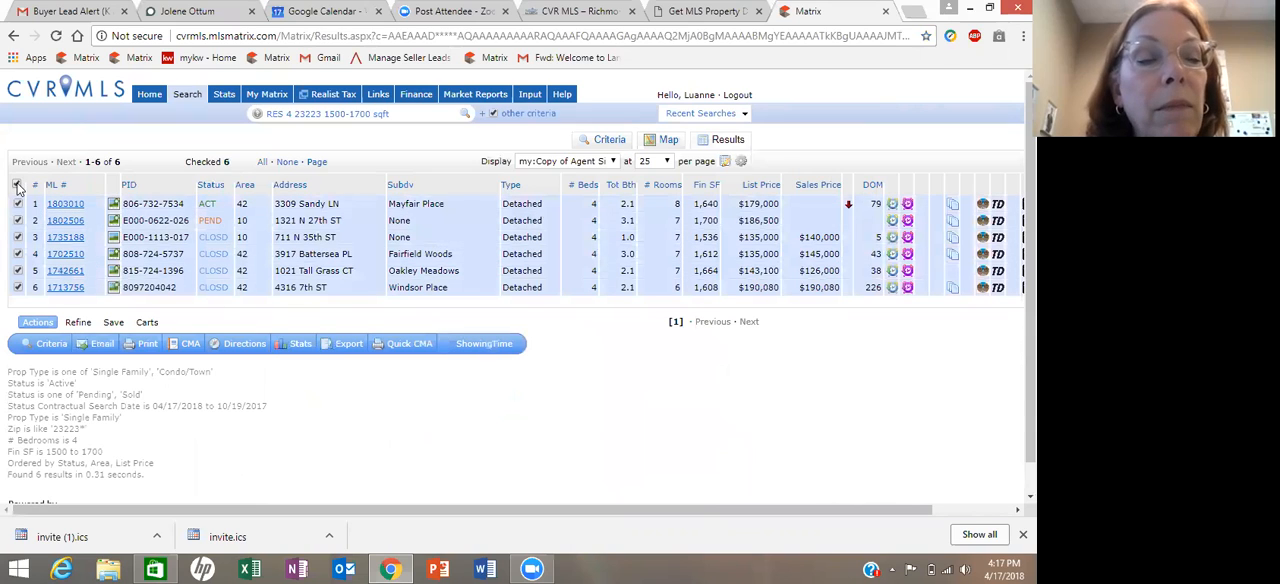
left_click(145, 346)
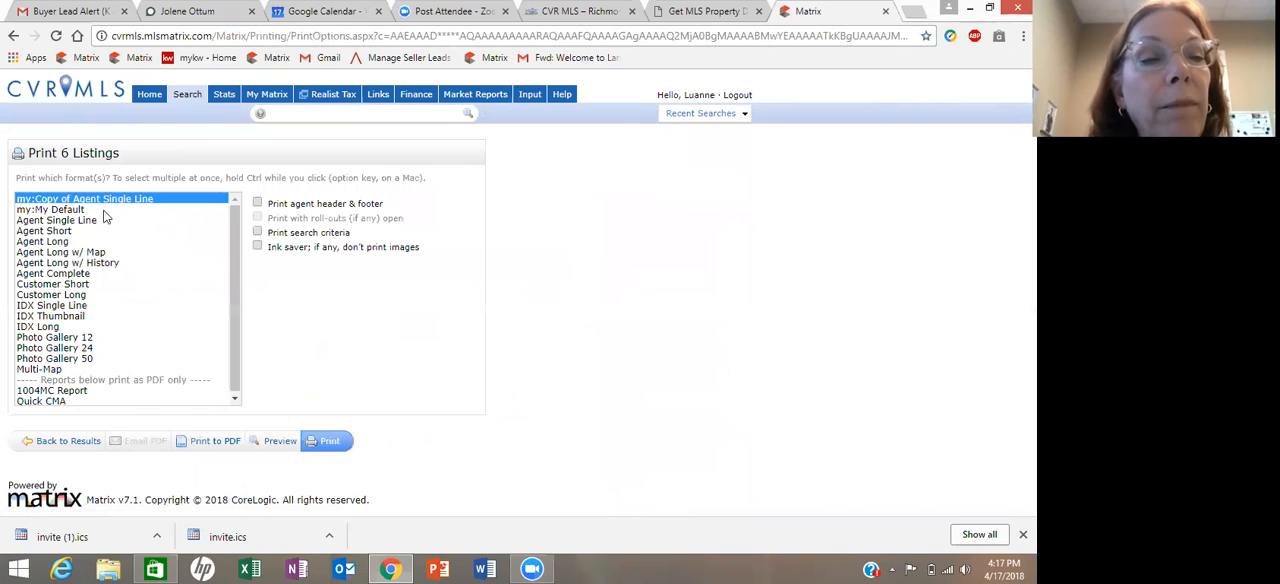
left_click(65, 244)
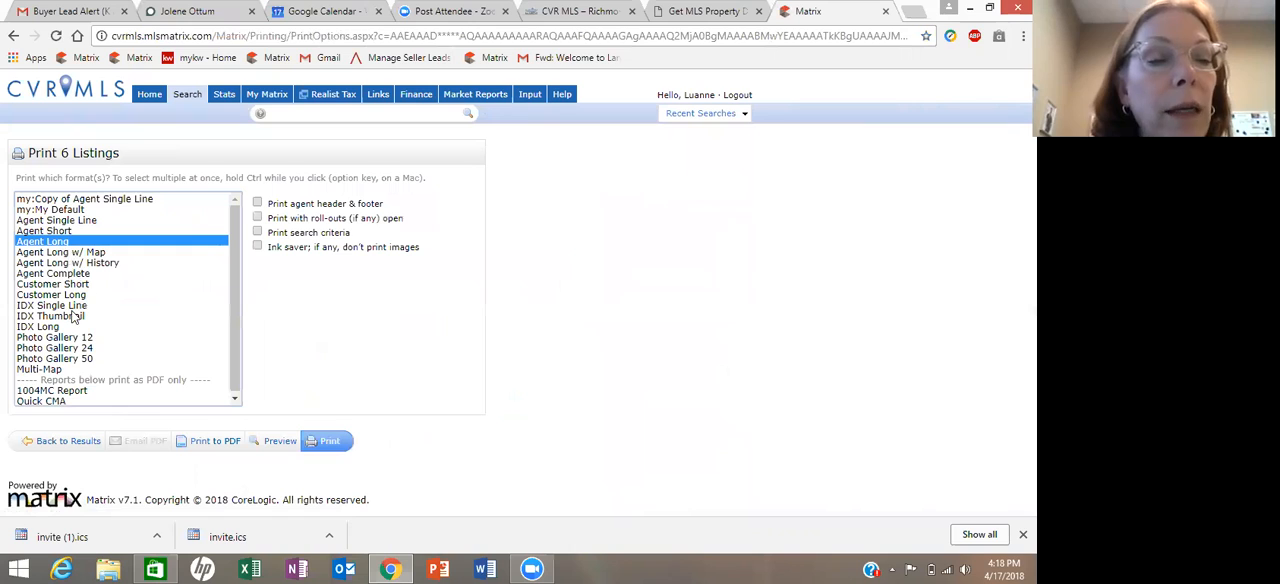
left_click(58, 348, "ctrl")
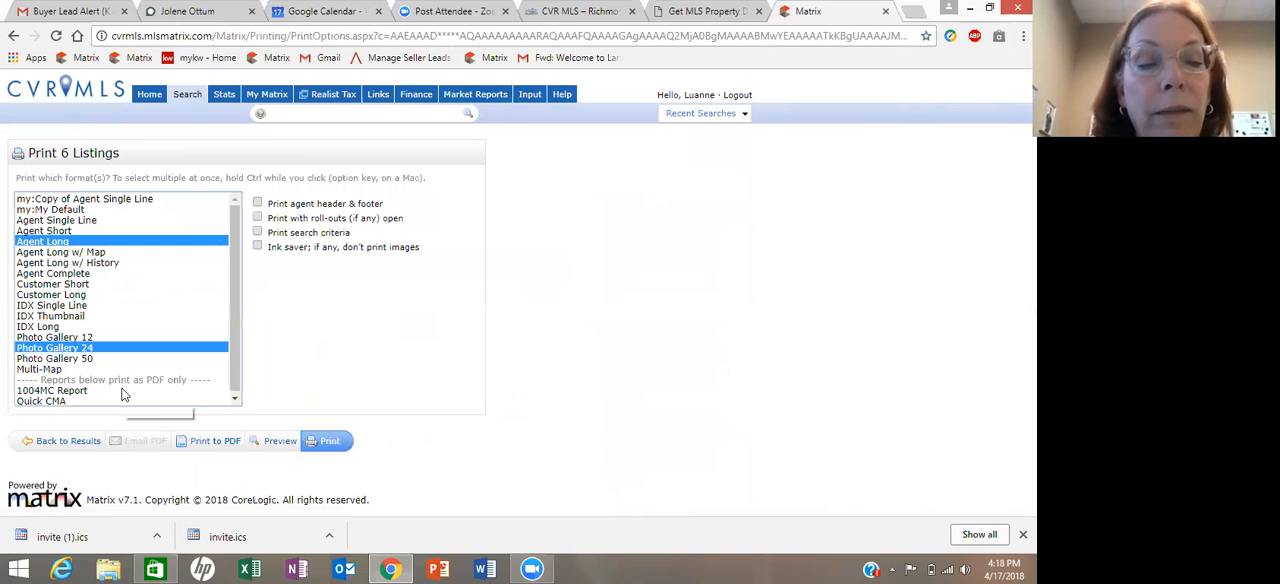
left_click(216, 443)
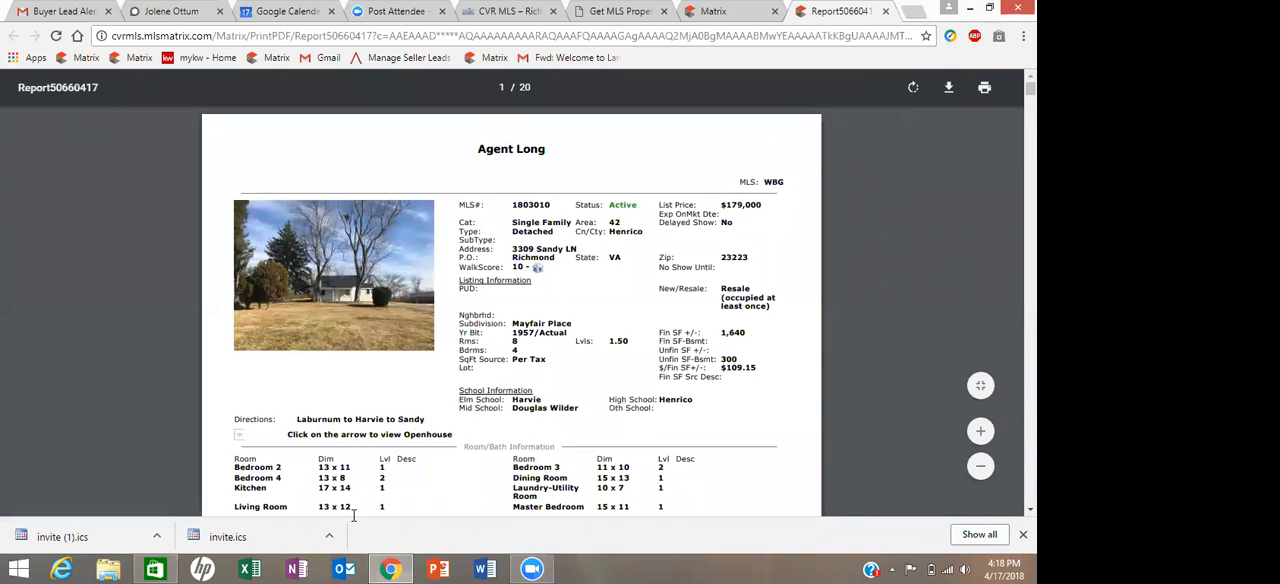
- Save the PDF report as Taft CMA in the Downloads folder, and close the Matrix and report pages
left_click(950, 90)
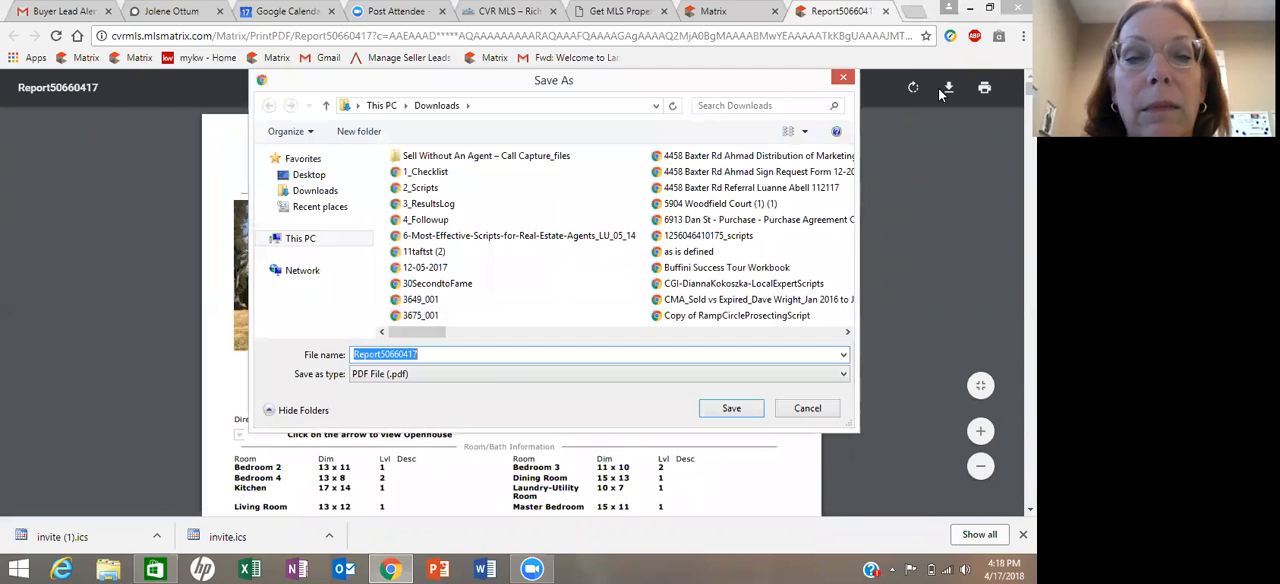
type("Tafty")
key("BackSpace")
type("CMA")
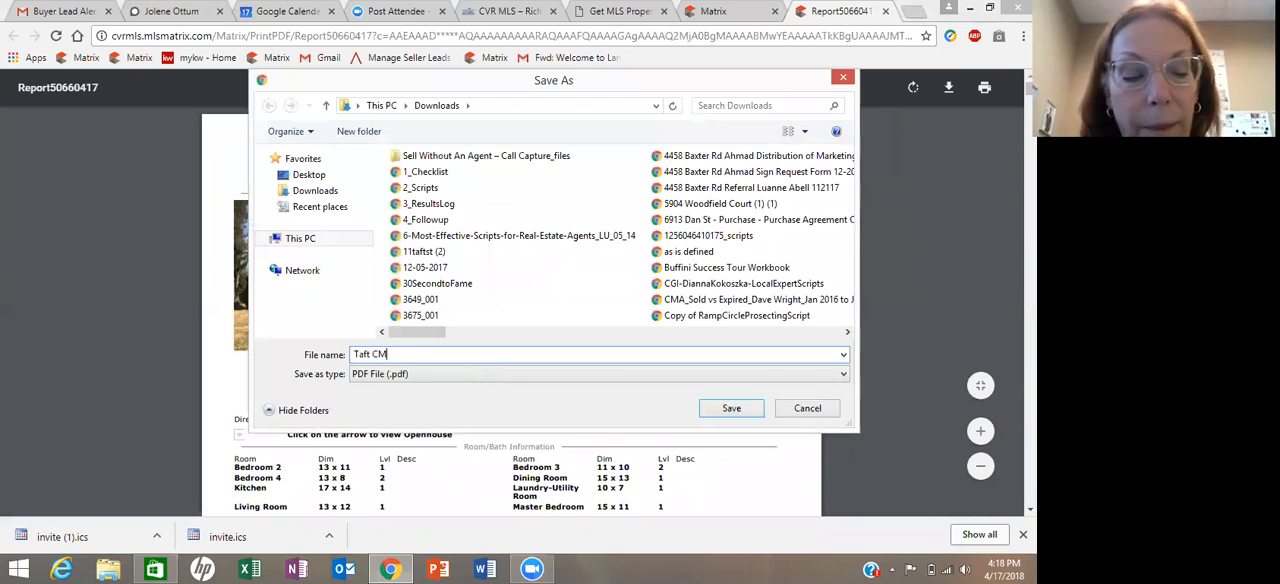
left_click(731, 409)
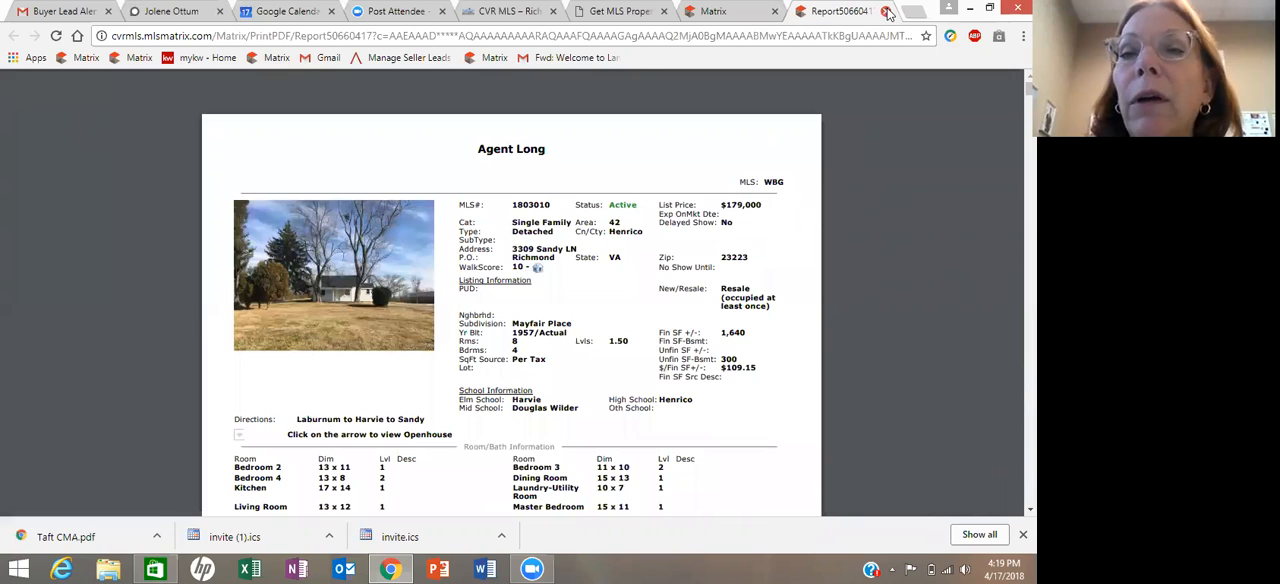
left_click(774, 12)
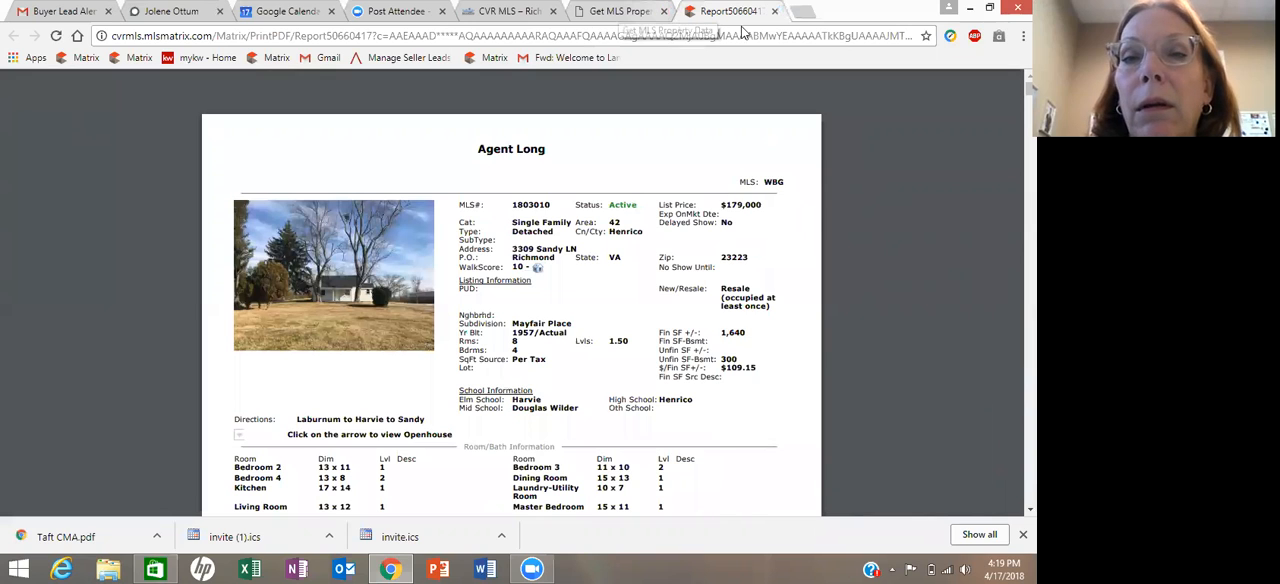
left_click(774, 12)
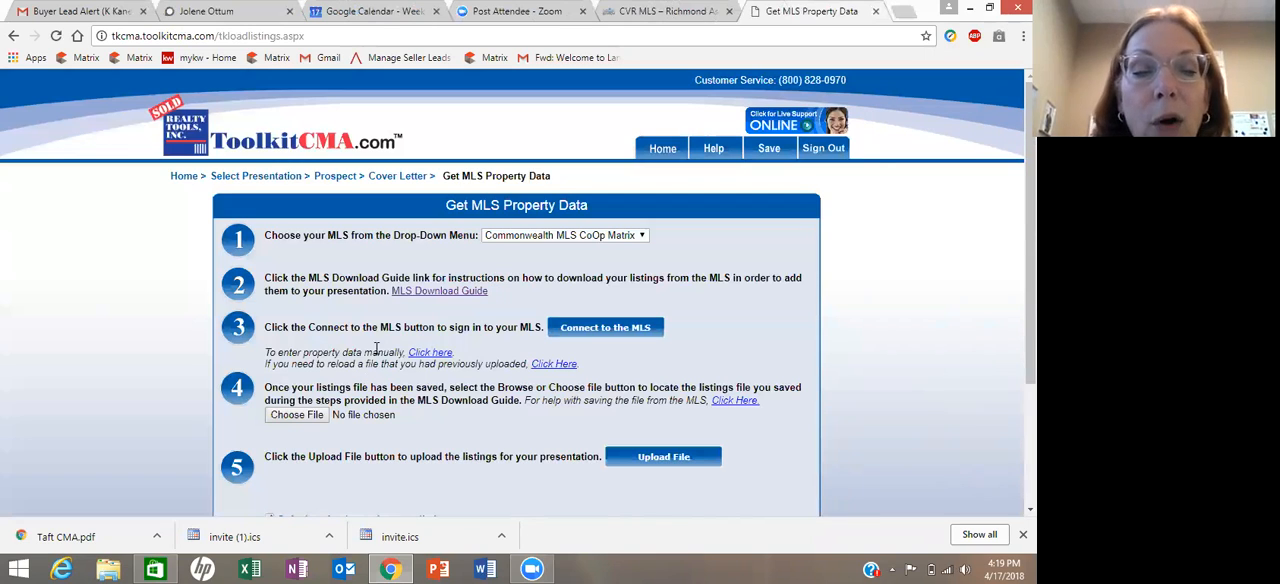
- Choose Taft CMA.pdf as the listings file and upload it to the presentation
left_click(307, 419)
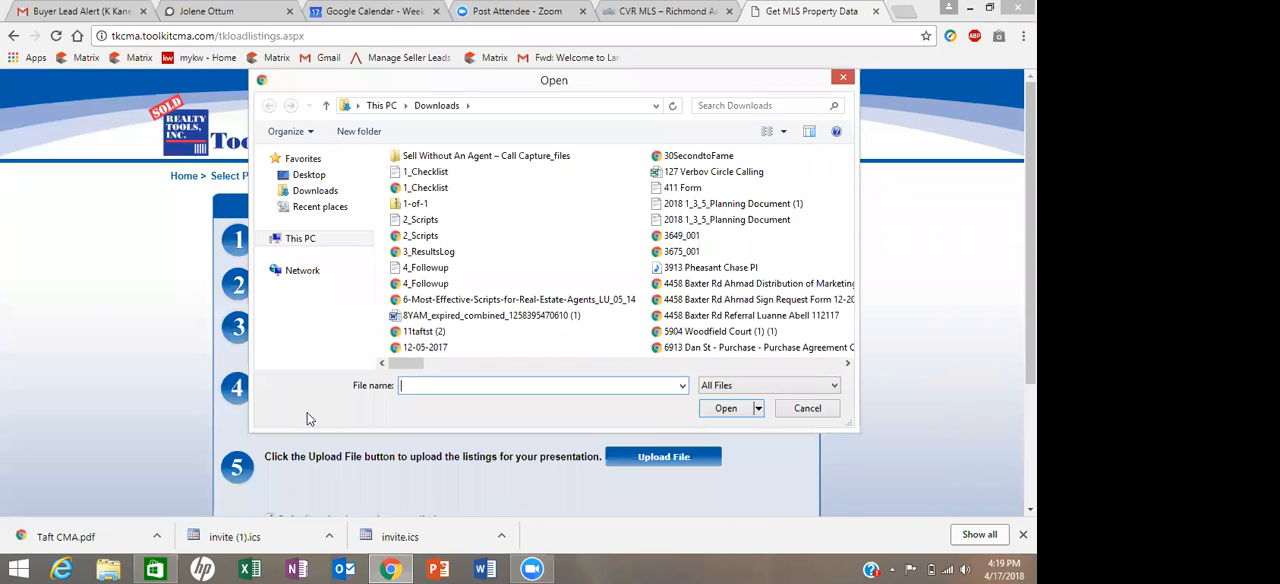
type("Tasf")
key("BackSpace")
type("ft ")
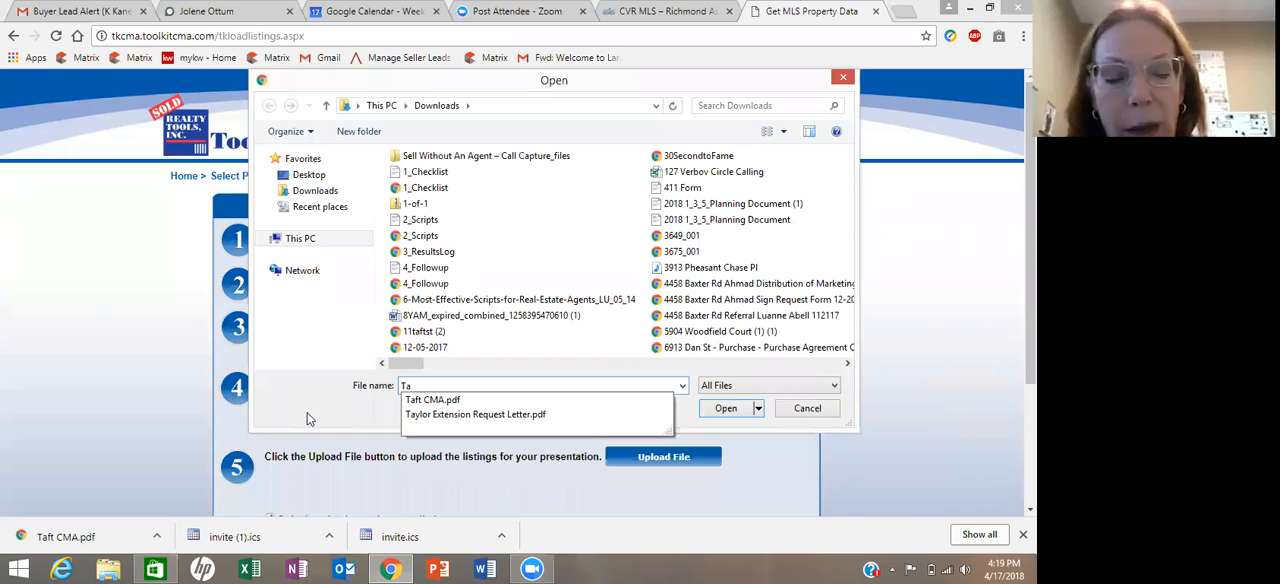
type("CMA")
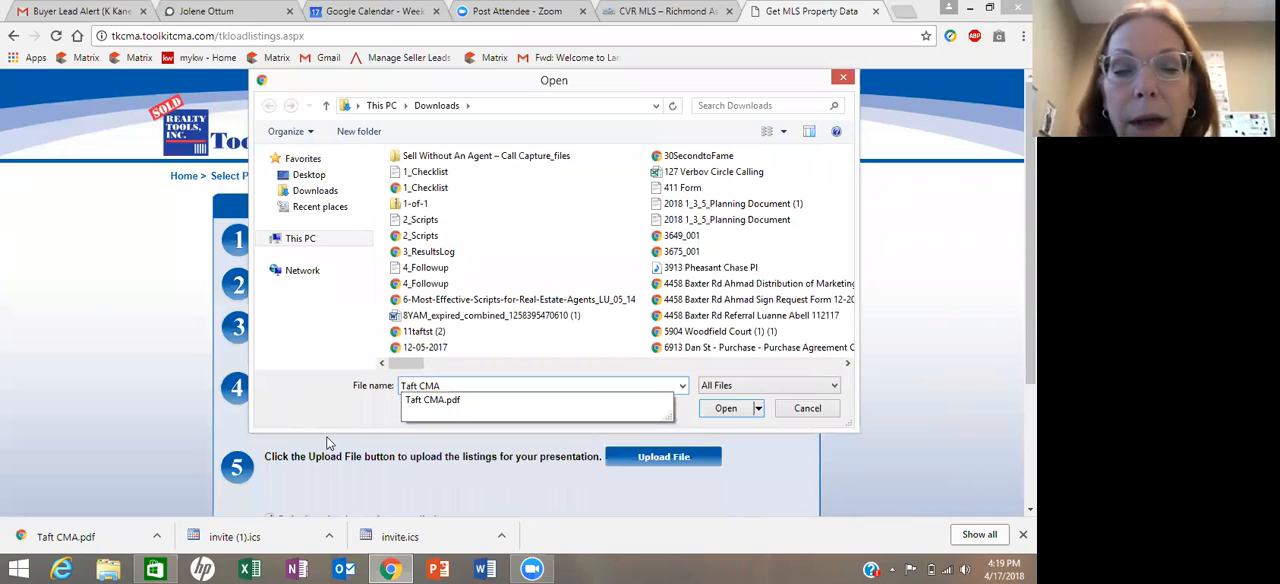
left_click(490, 417)
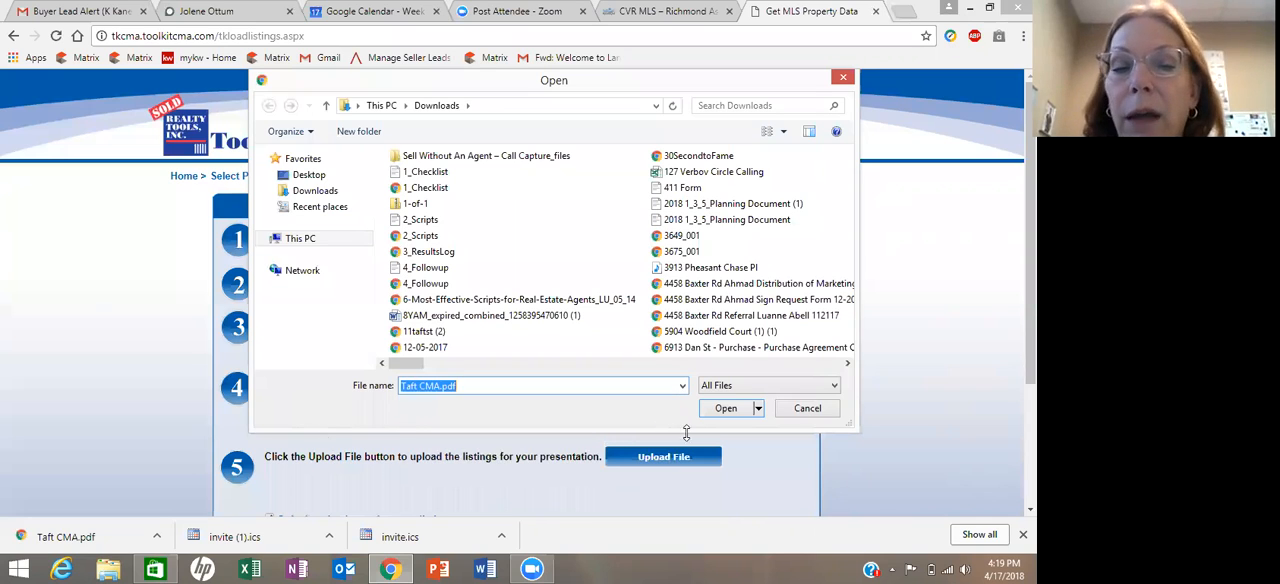
left_click(732, 409)
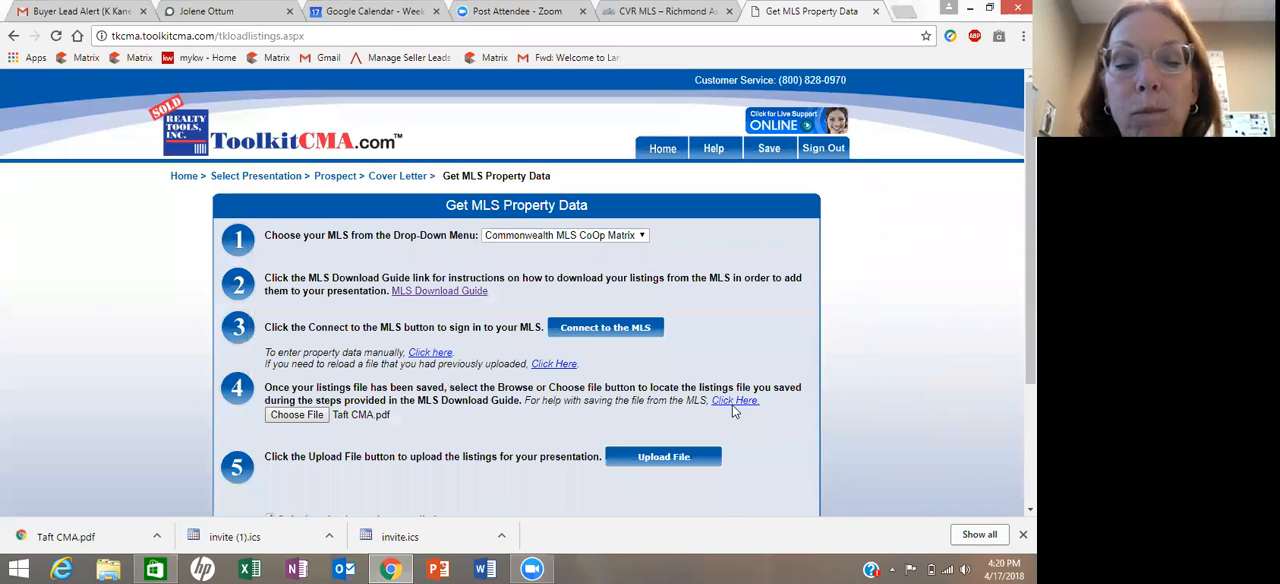
left_click(661, 458)
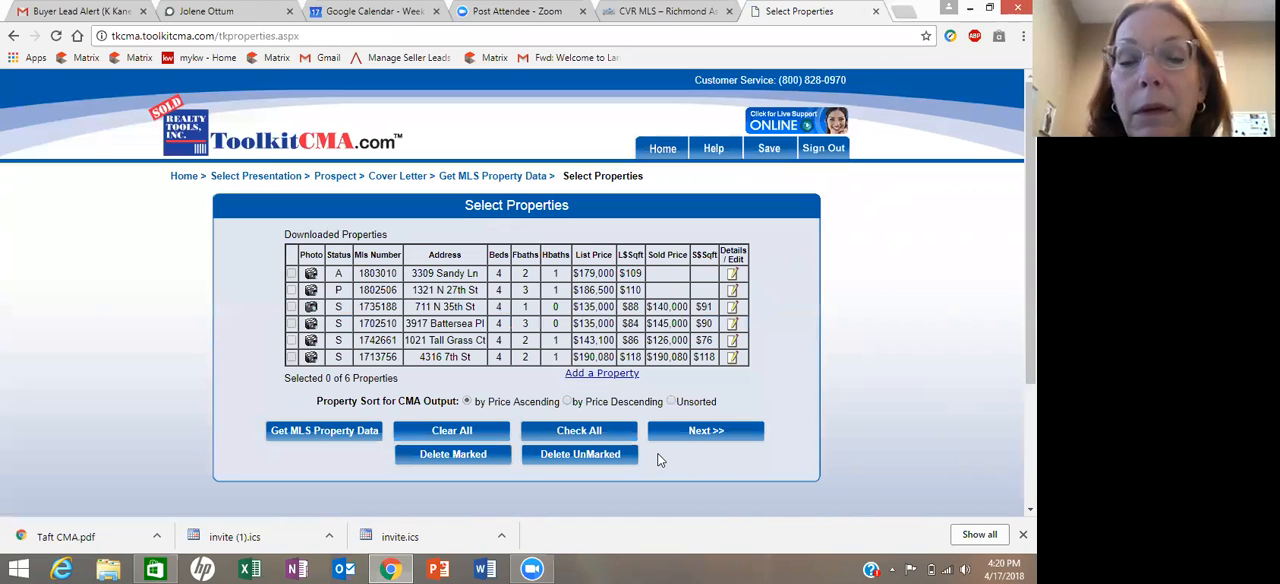
- Mark all six downloaded properties for the CMA and proceed to the Summary CMA field selection
left_click(291, 273)
left_click(291, 290)
left_click(291, 306)
left_click(291, 323)
left_click(291, 340)
left_click(291, 357)
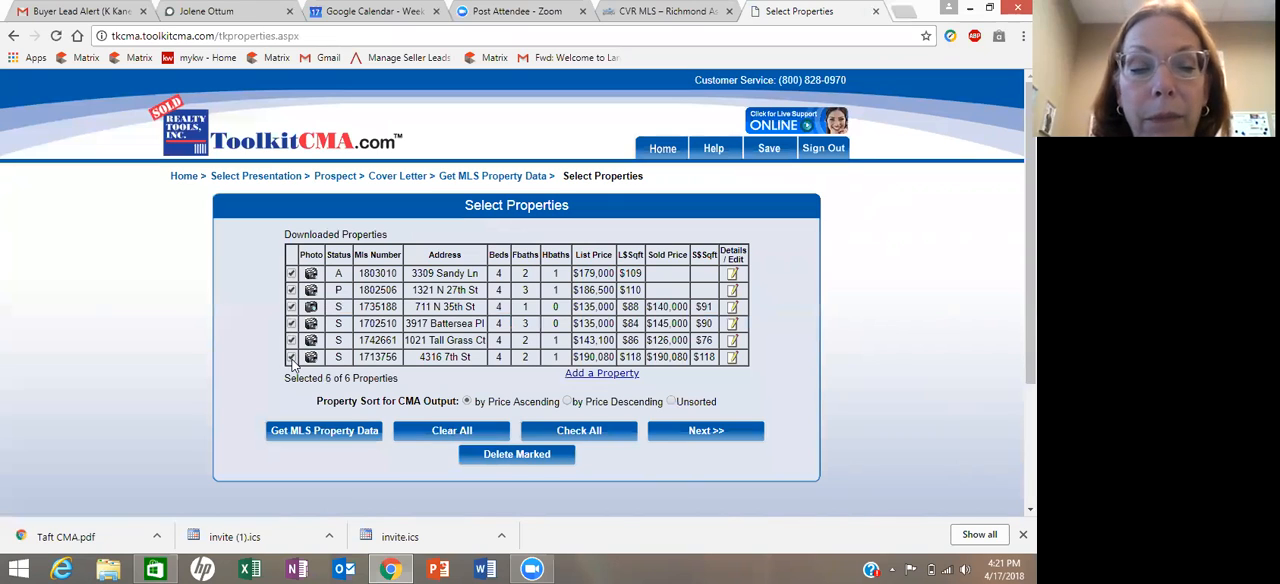
left_click(694, 432)
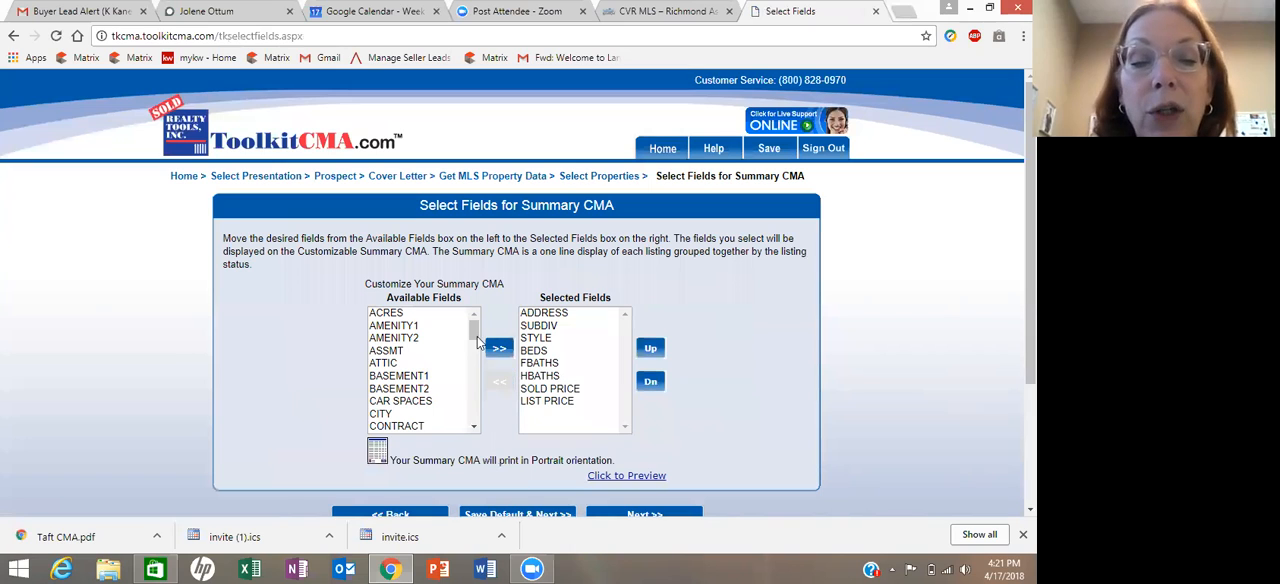
- Look through the available Summary CMA fields, then generate and open a preview with the default selected fields
scroll(466, 353, "down", 10)
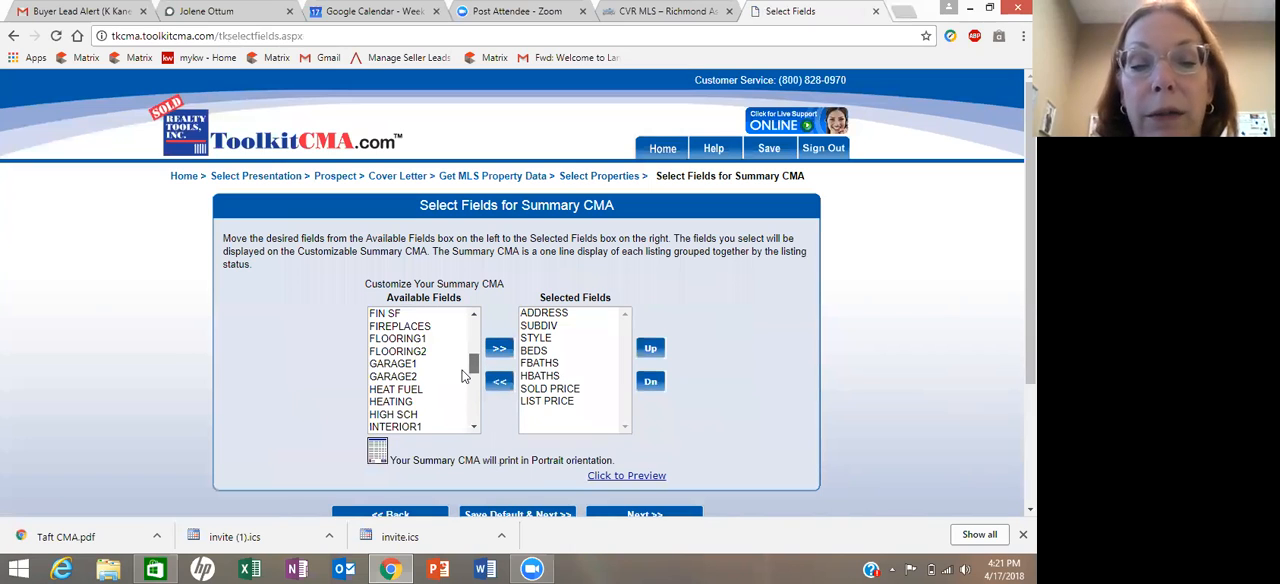
left_click_drag(473, 420, 499, 326)
scroll(776, 403, "down", 1)
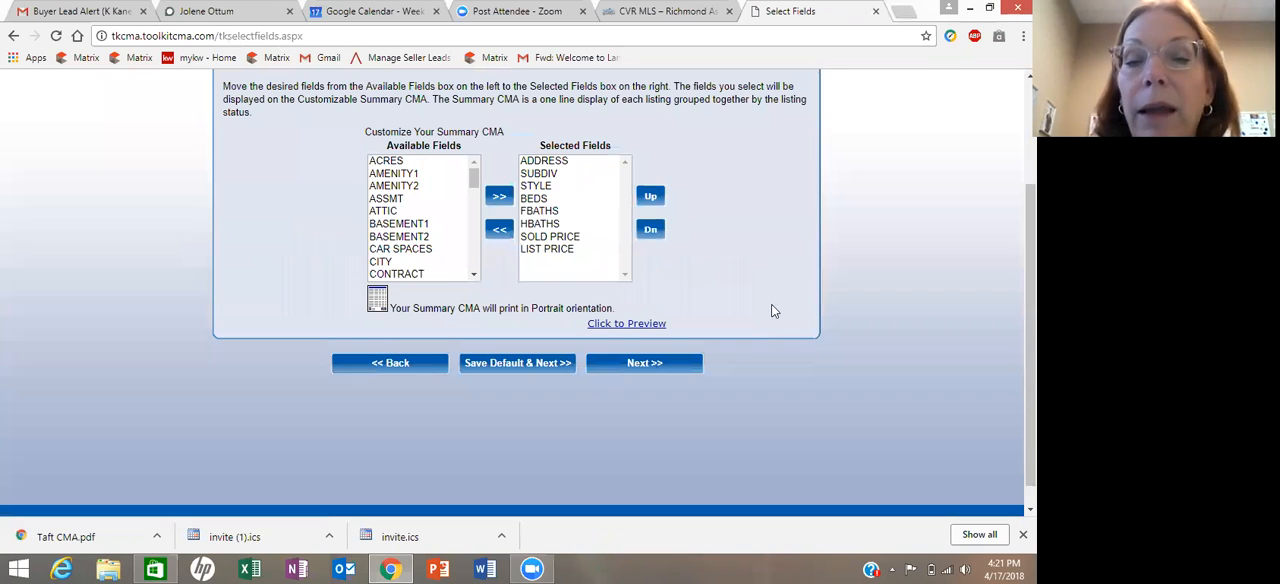
scroll(625, 472, "up", 1)
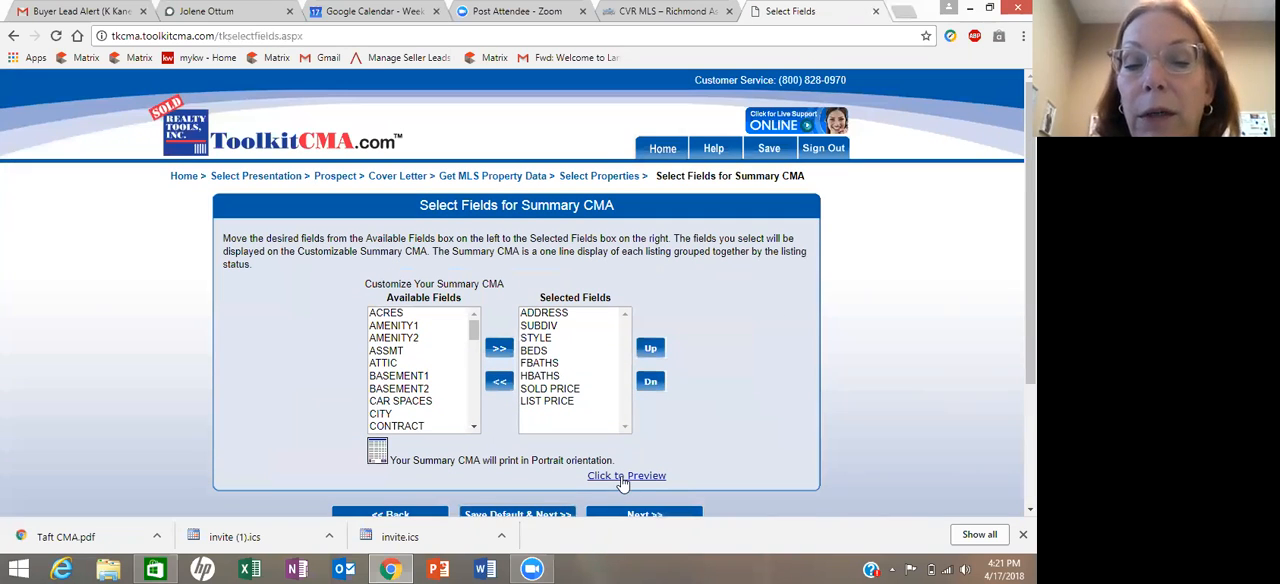
left_click(622, 478)
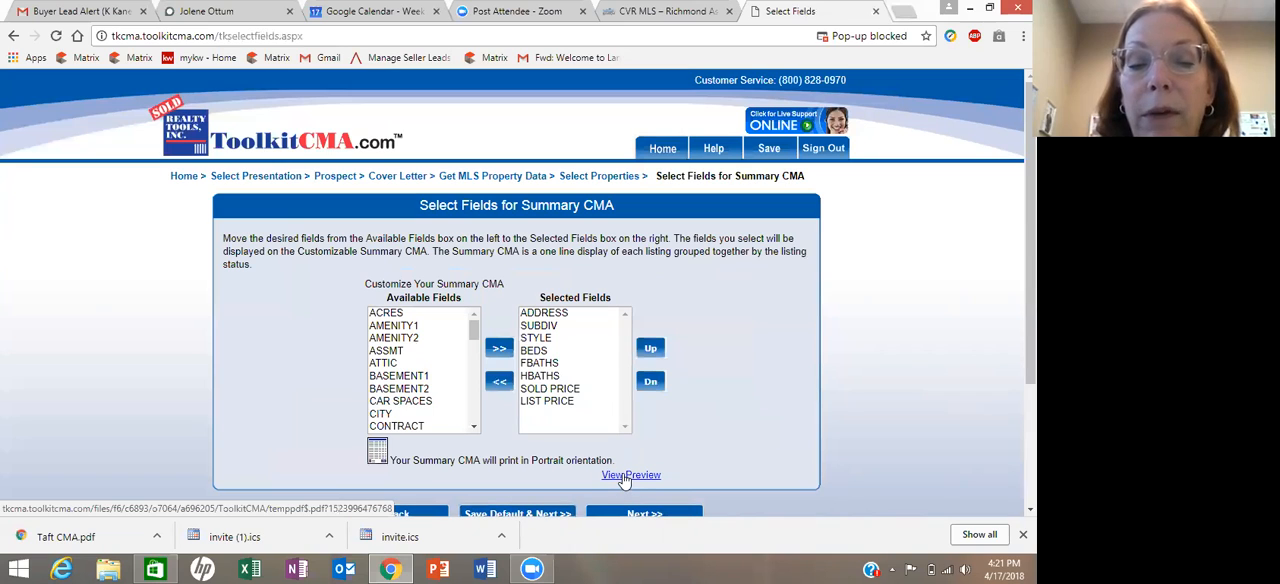
left_click(625, 476)
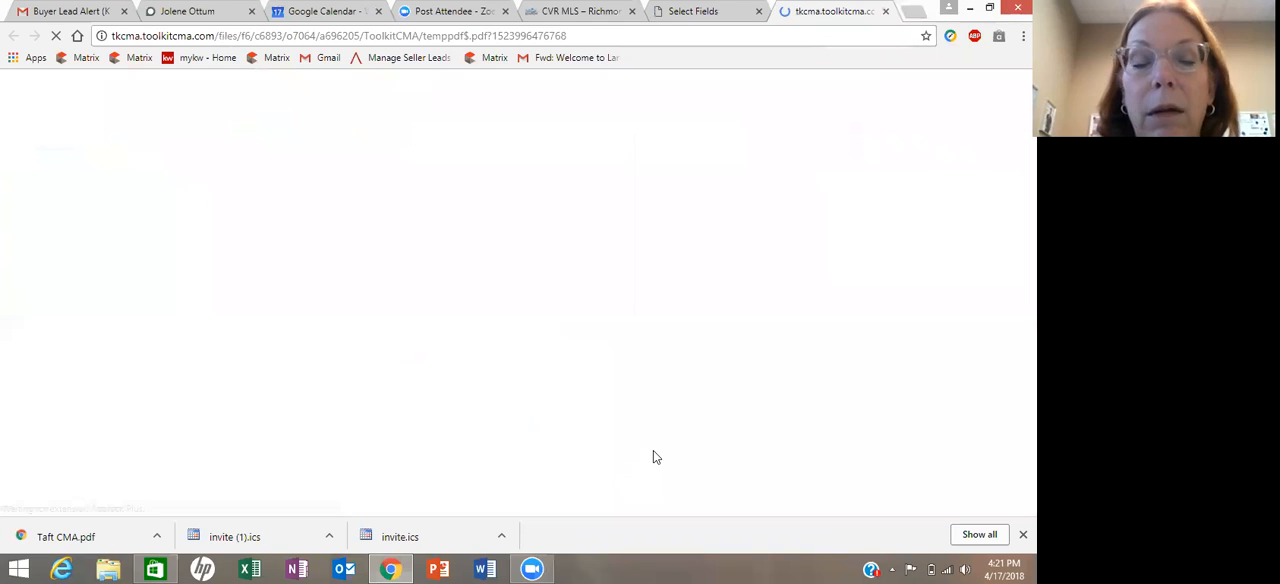
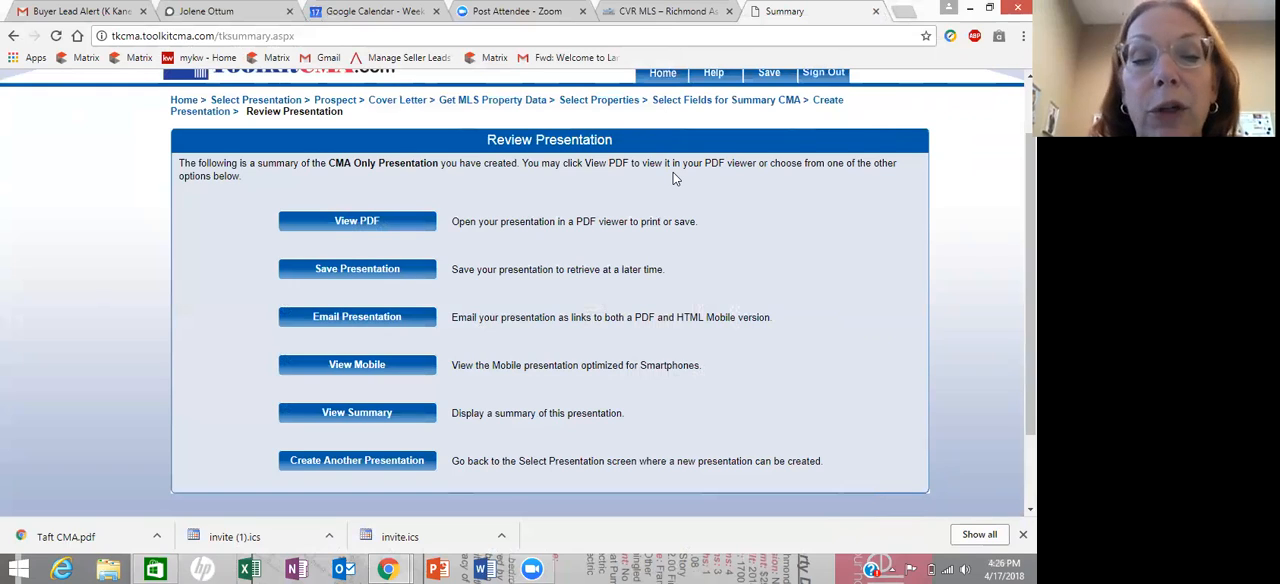
- Save the CMA Only Presentation under the prospect's name and open its PDF version
left_click(366, 271)
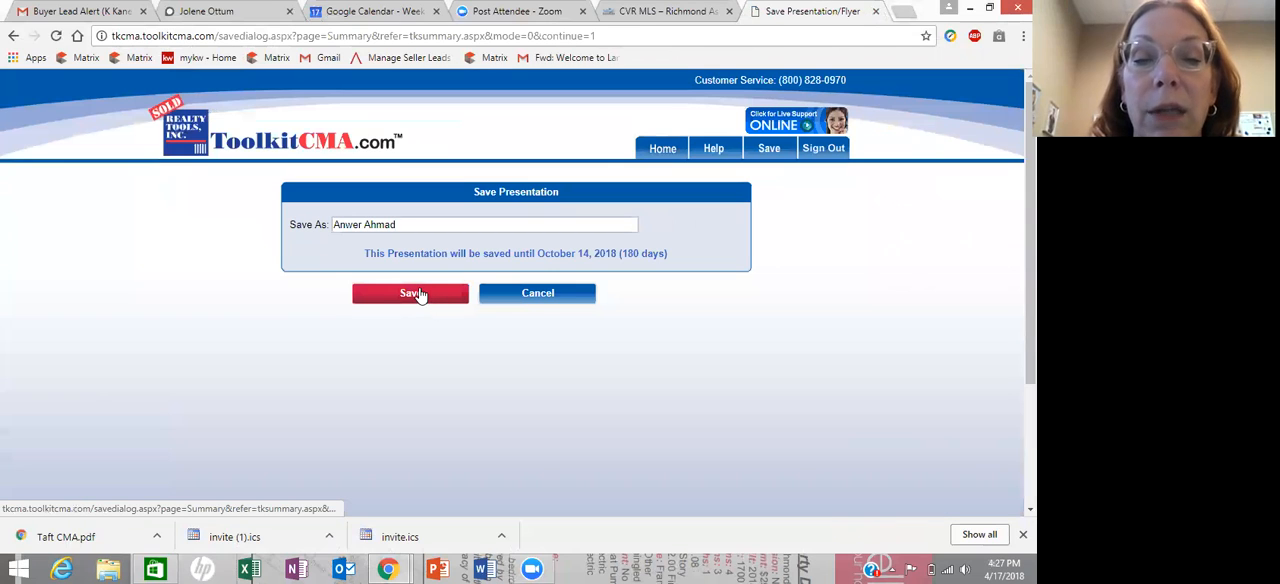
left_click(418, 294)
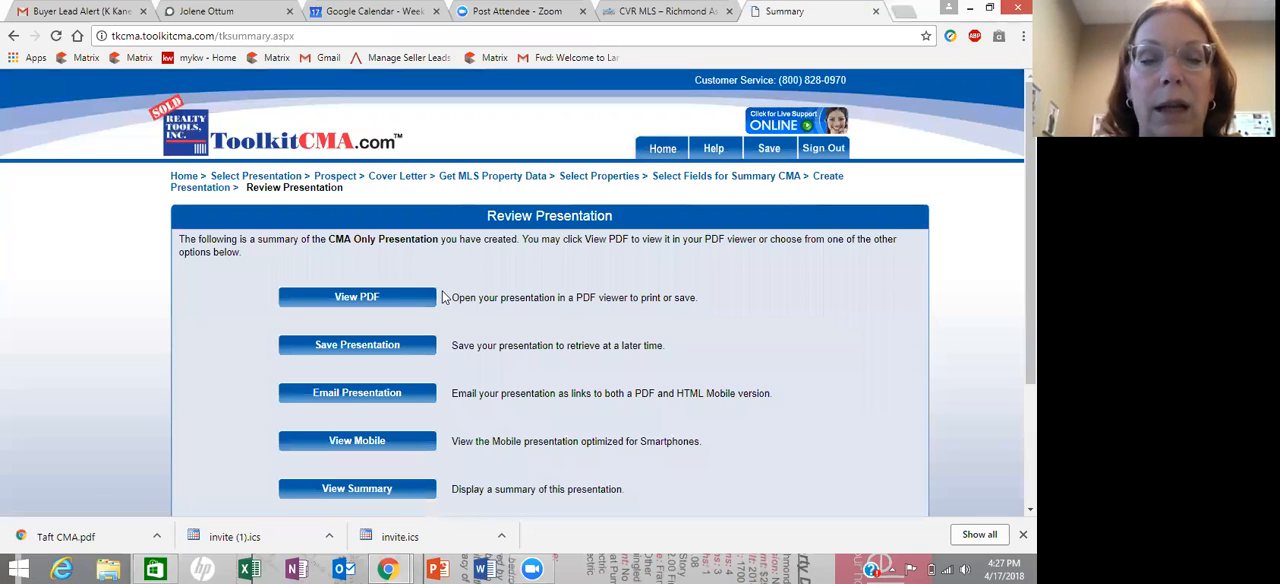
scroll(420, 288, "down", 3)
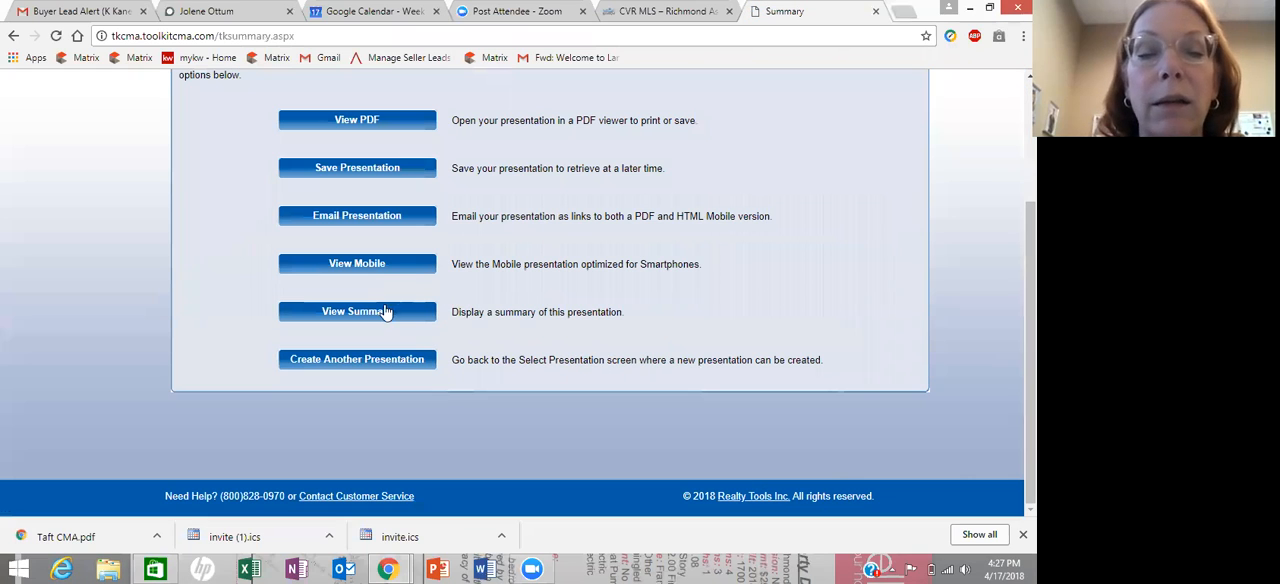
left_click(358, 120)
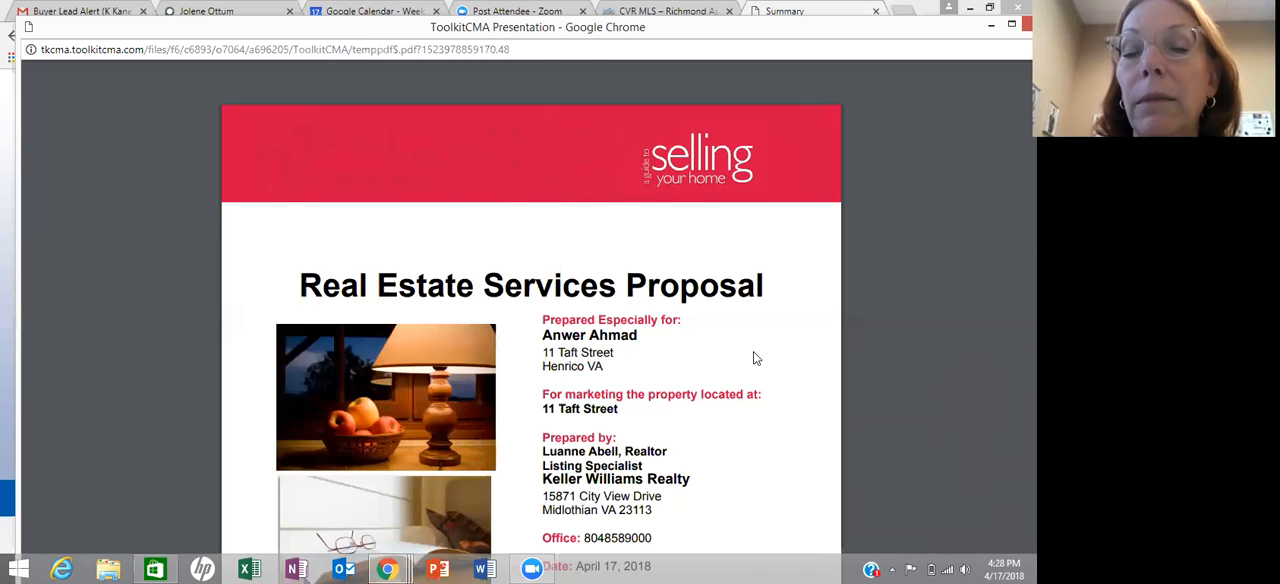
- Look through the presentation PDF's cover, listing summary, property map, comparable properties and individual property detail pages
scroll(755, 358, "down", 3)
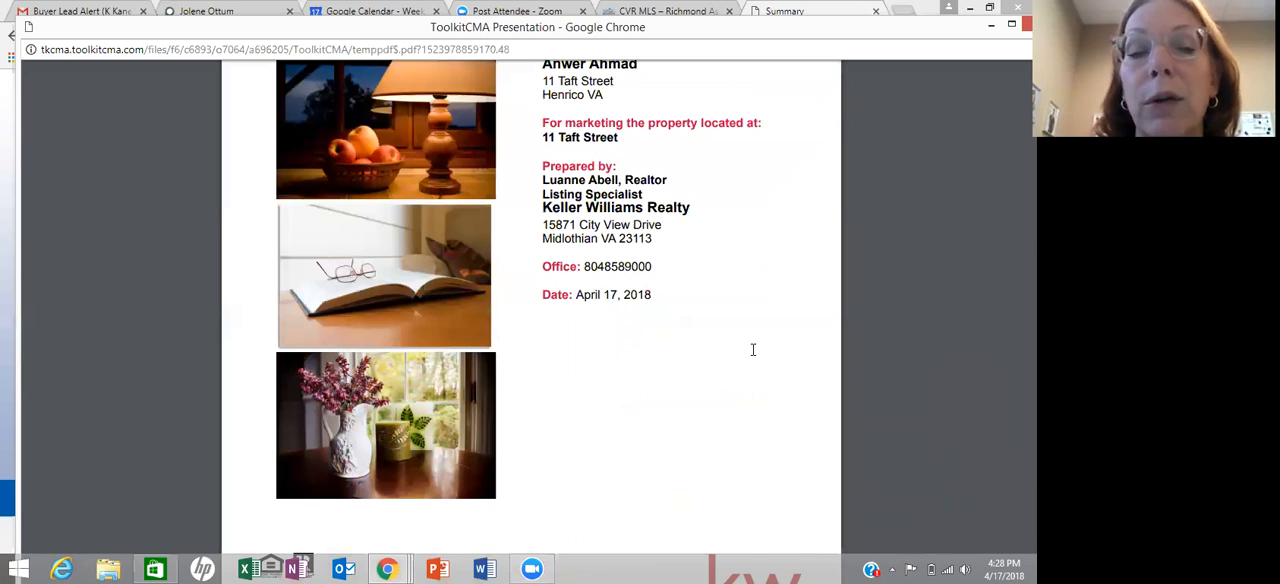
scroll(753, 350, "down", 15)
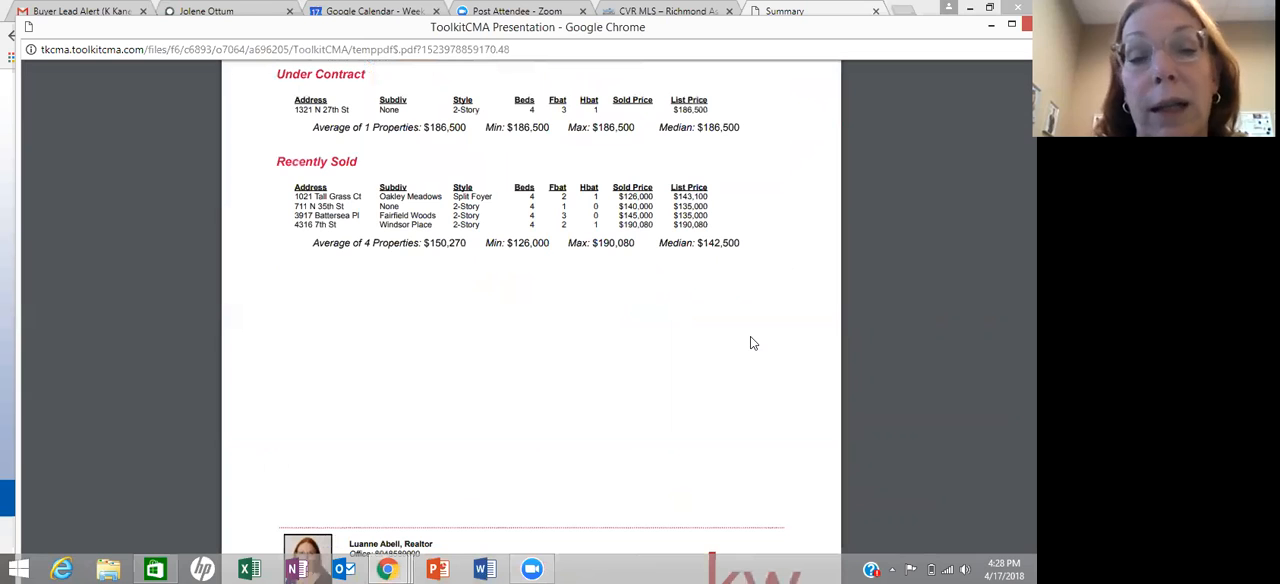
scroll(720, 333, "down", 1)
scroll(720, 330, "down", 5)
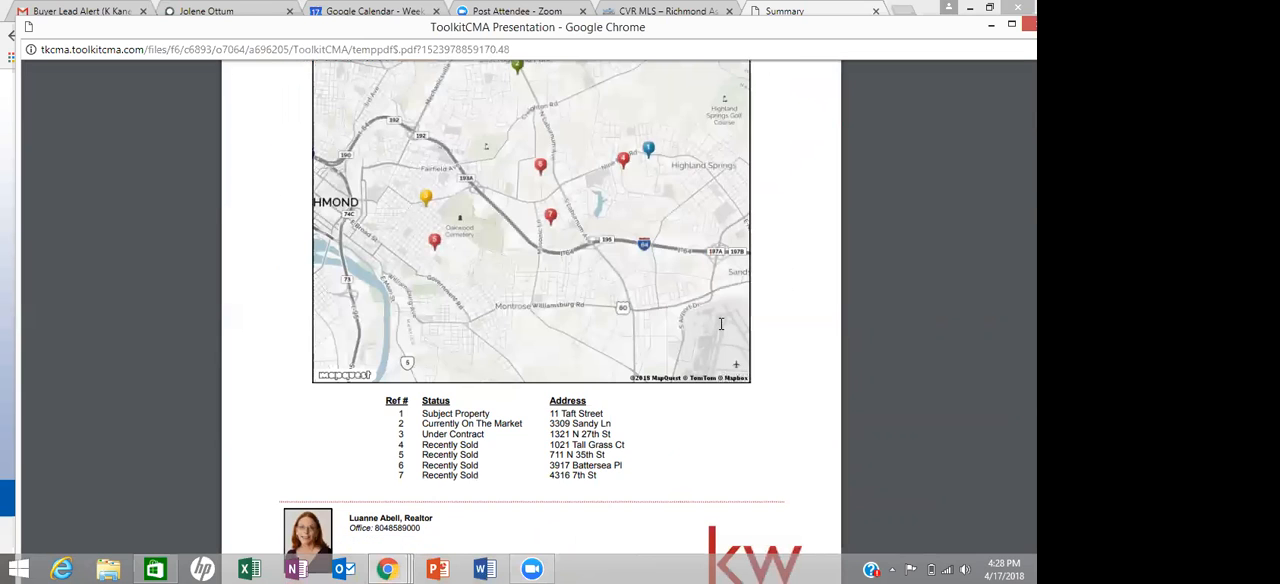
scroll(720, 324, "down", 5)
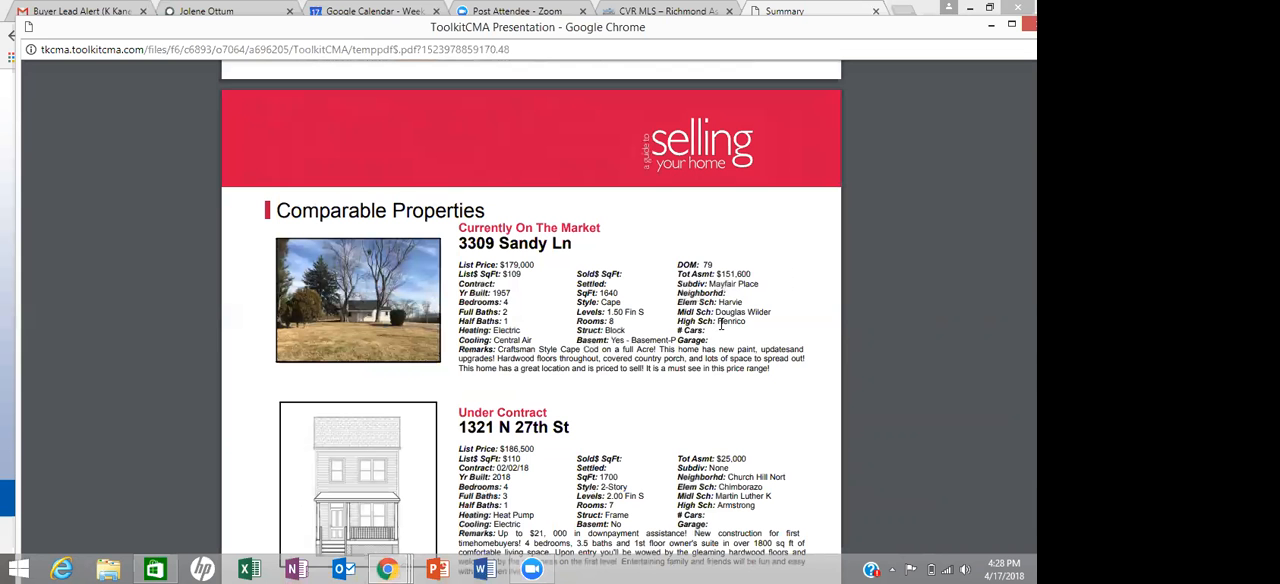
scroll(720, 324, "down", 5)
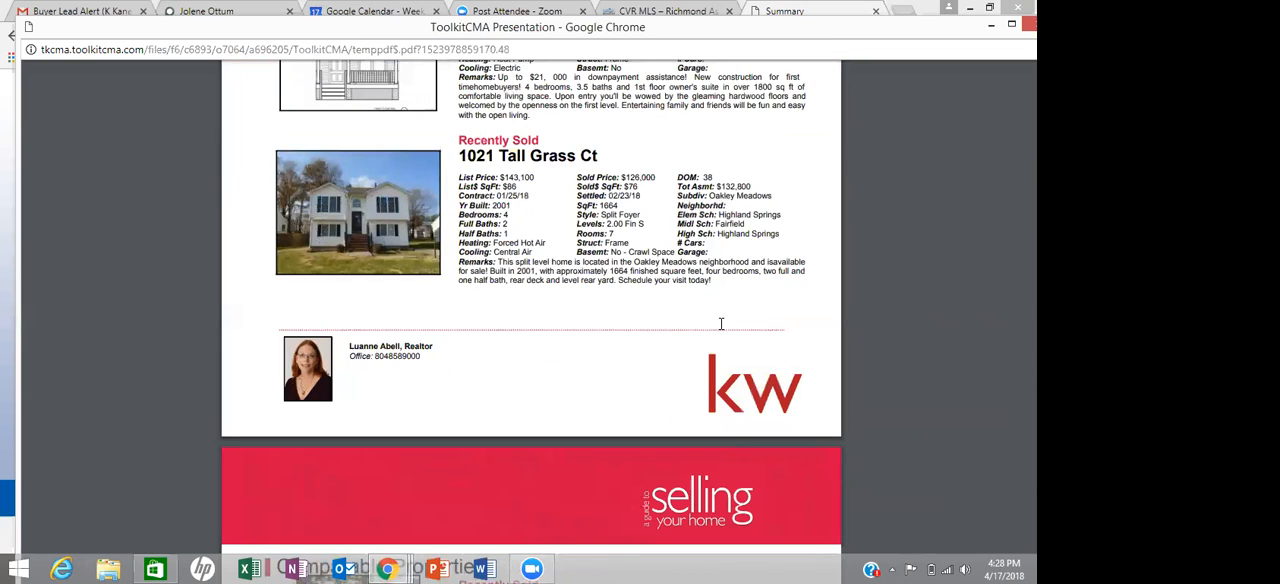
scroll(720, 324, "up", 5)
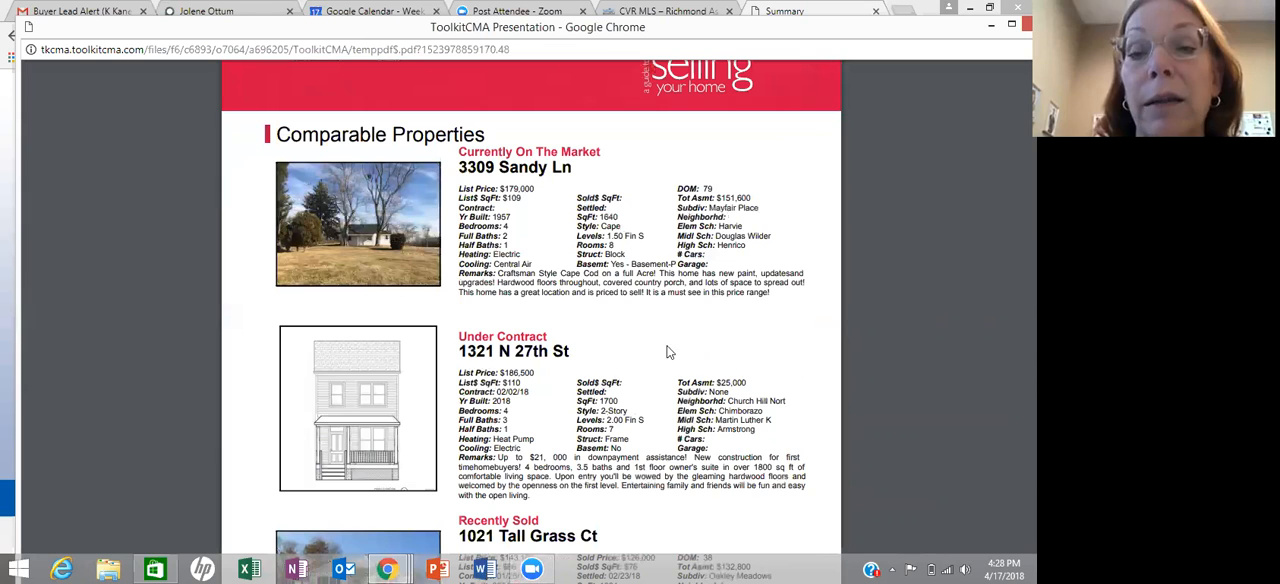
scroll(667, 350, "down", 1)
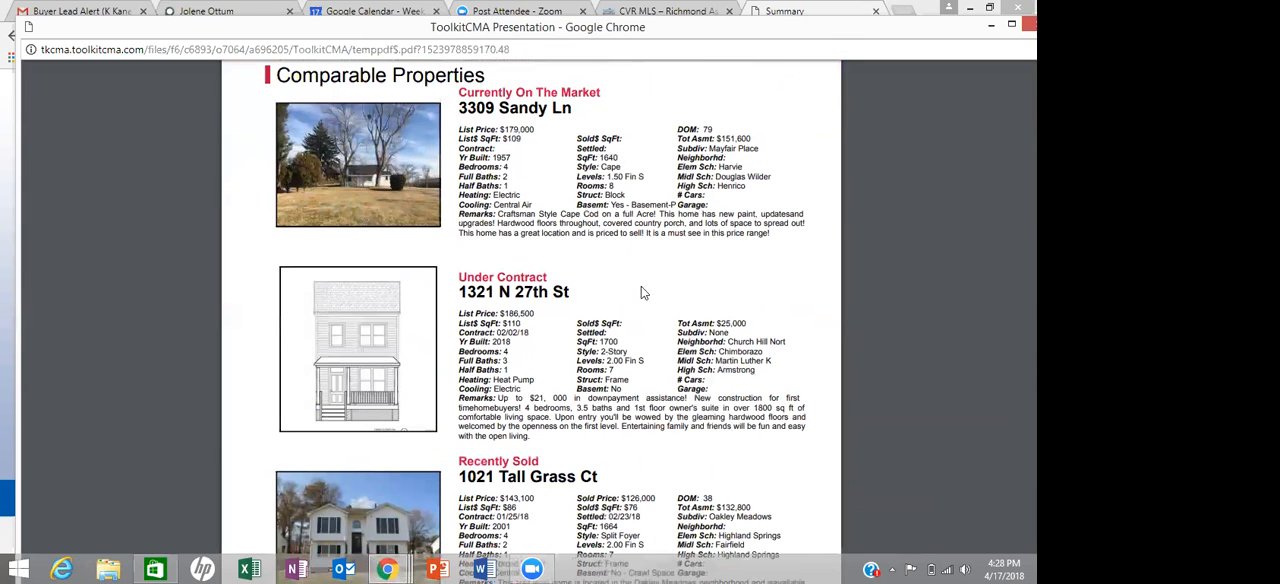
scroll(641, 286, "down", 15)
scroll(633, 288, "down", 6)
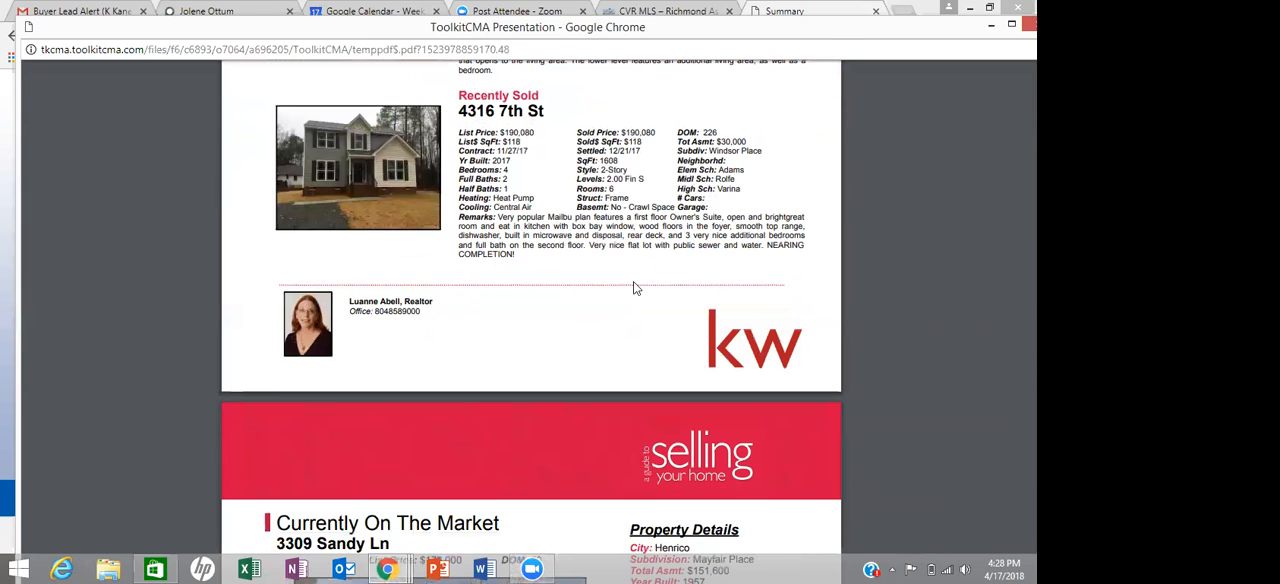
scroll(633, 288, "down", 5)
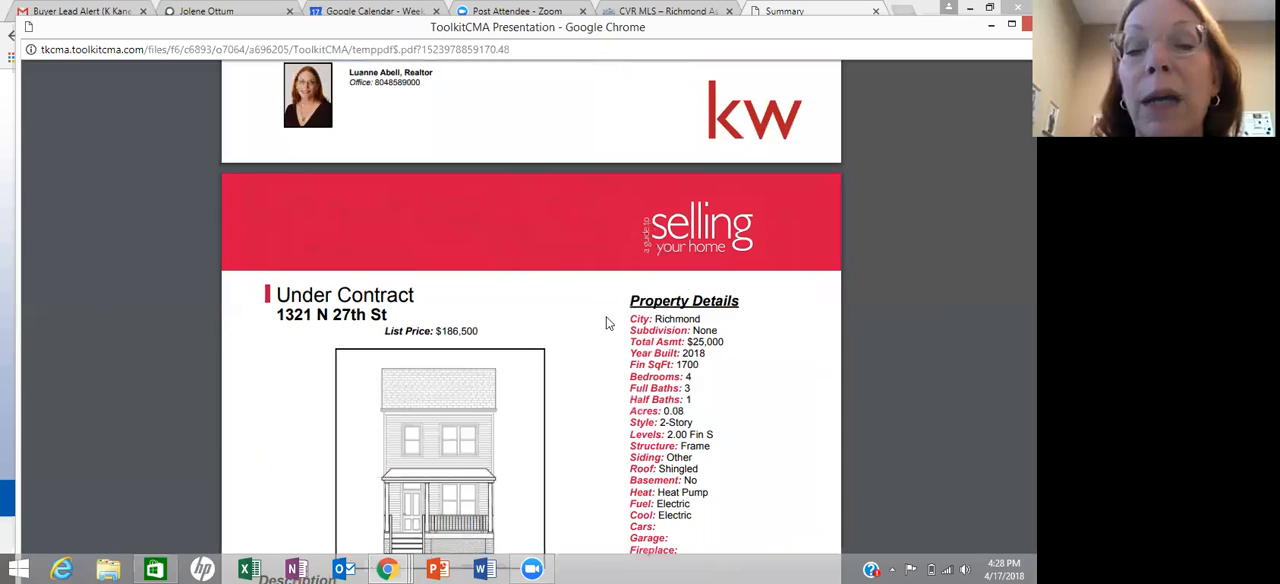
scroll(606, 322, "down", 3)
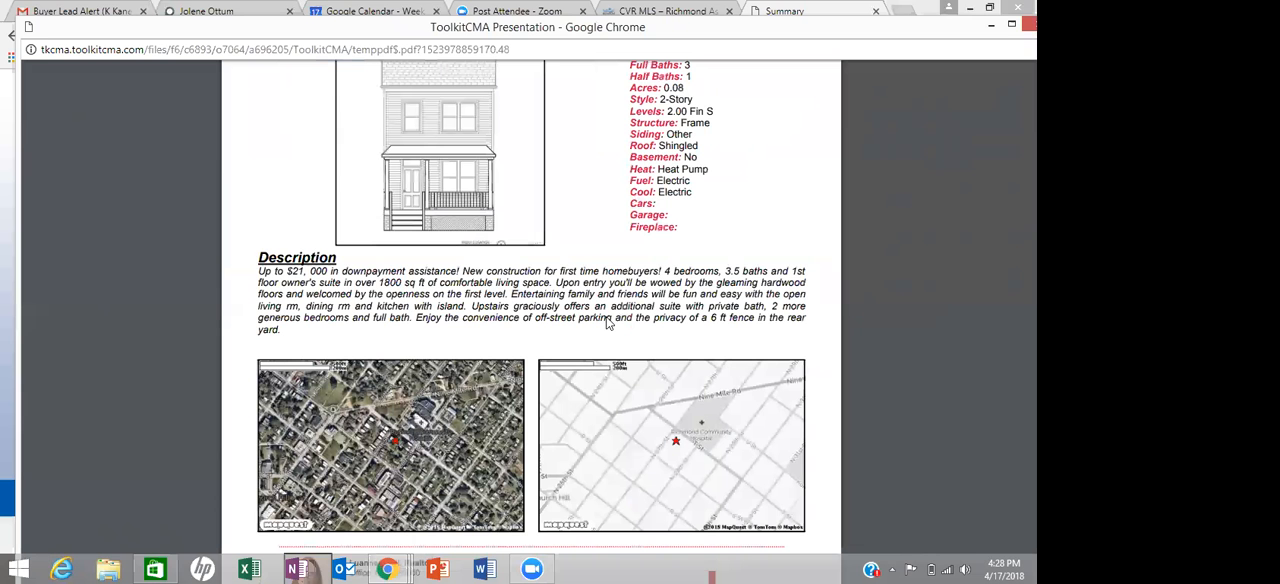
scroll(606, 322, "down", 8)
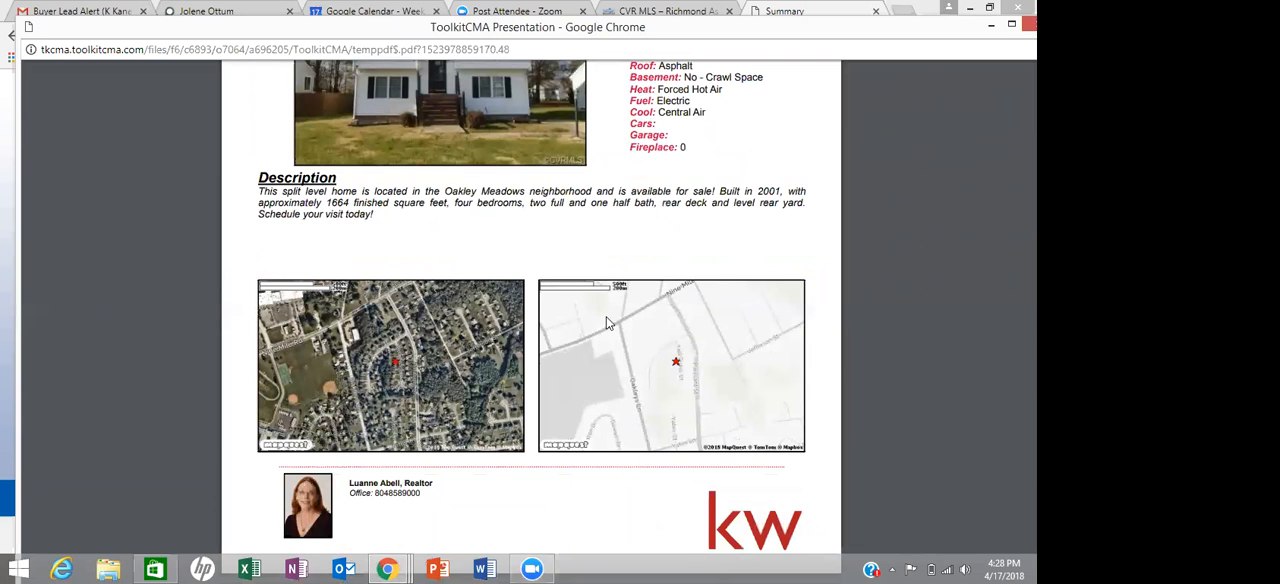
scroll(606, 322, "down", 6)
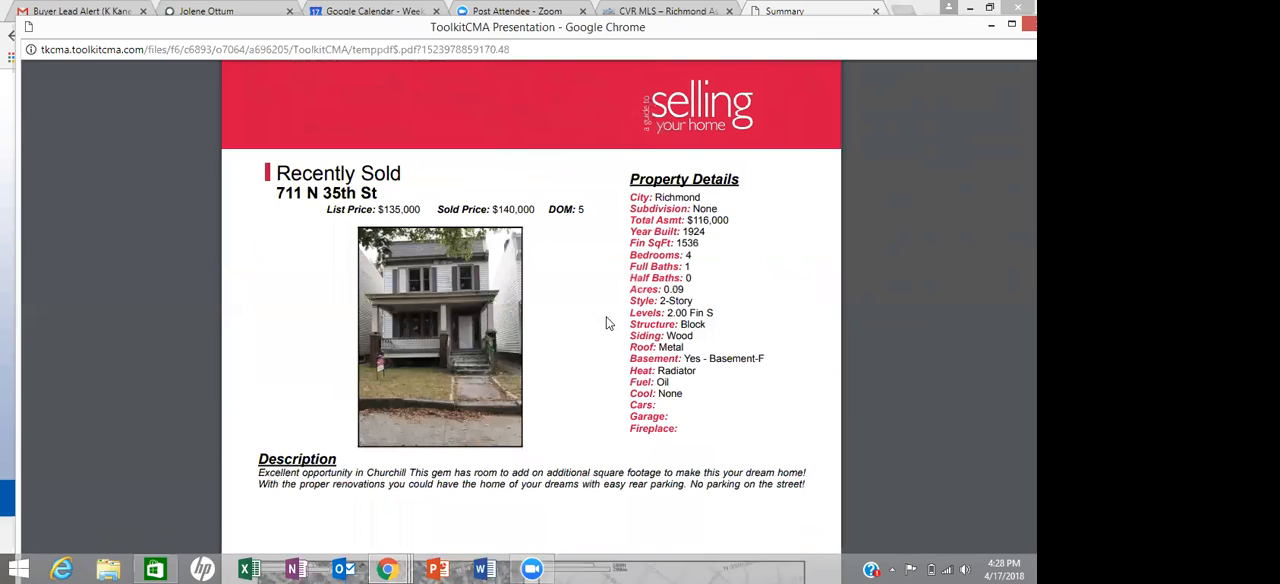
scroll(606, 322, "down", 5)
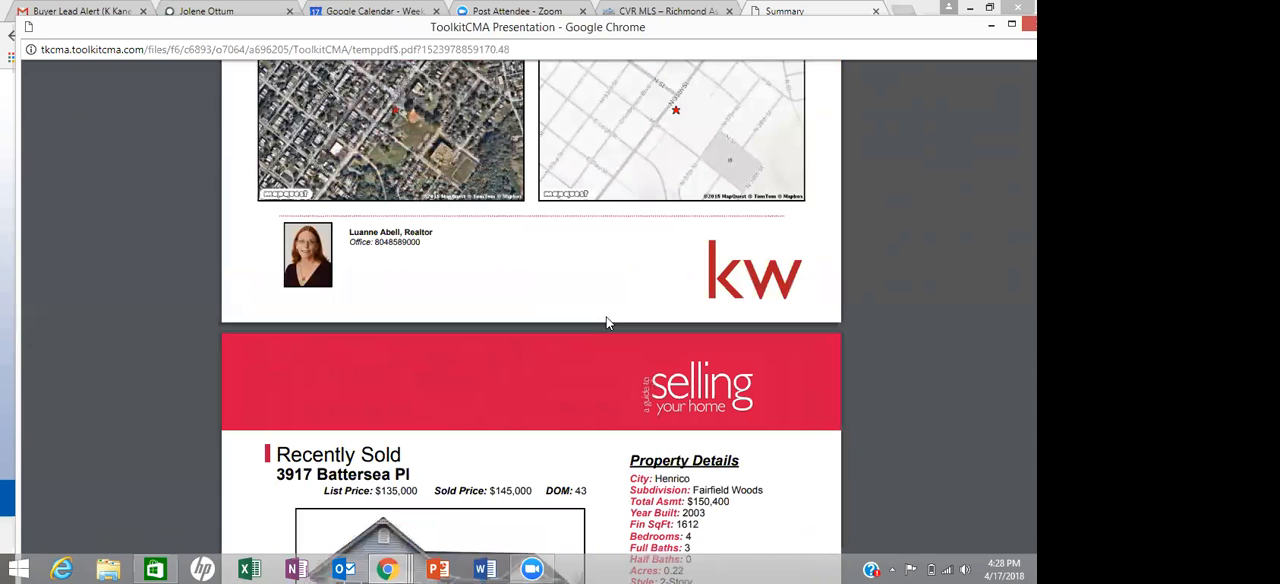
scroll(606, 322, "down", 2)
scroll(606, 322, "down", 6)
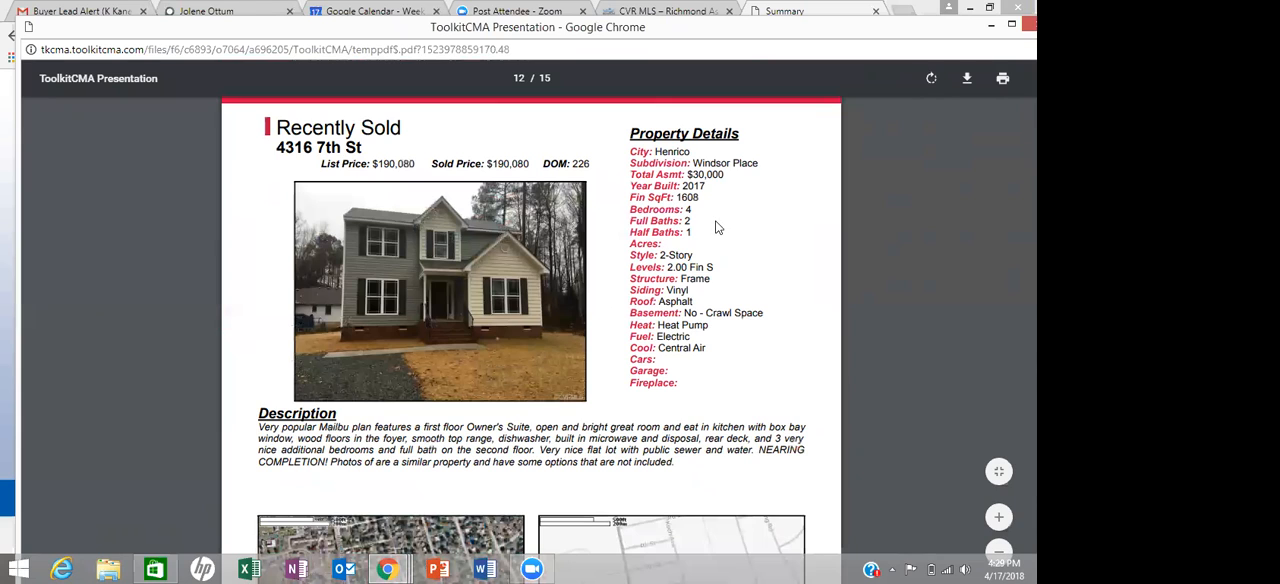
- Examine the Comparative Market Analysis tables on the final pages, comparing the six properties side by side
scroll(722, 232, "down", 1)
scroll(728, 236, "down", 15)
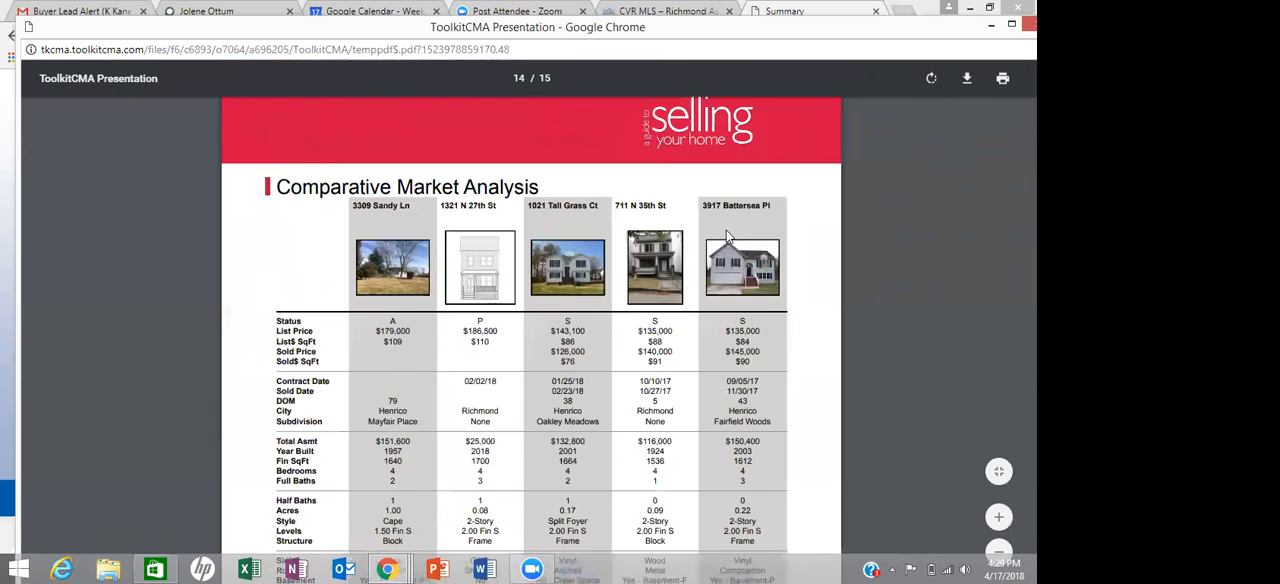
scroll(725, 318, "down", 3)
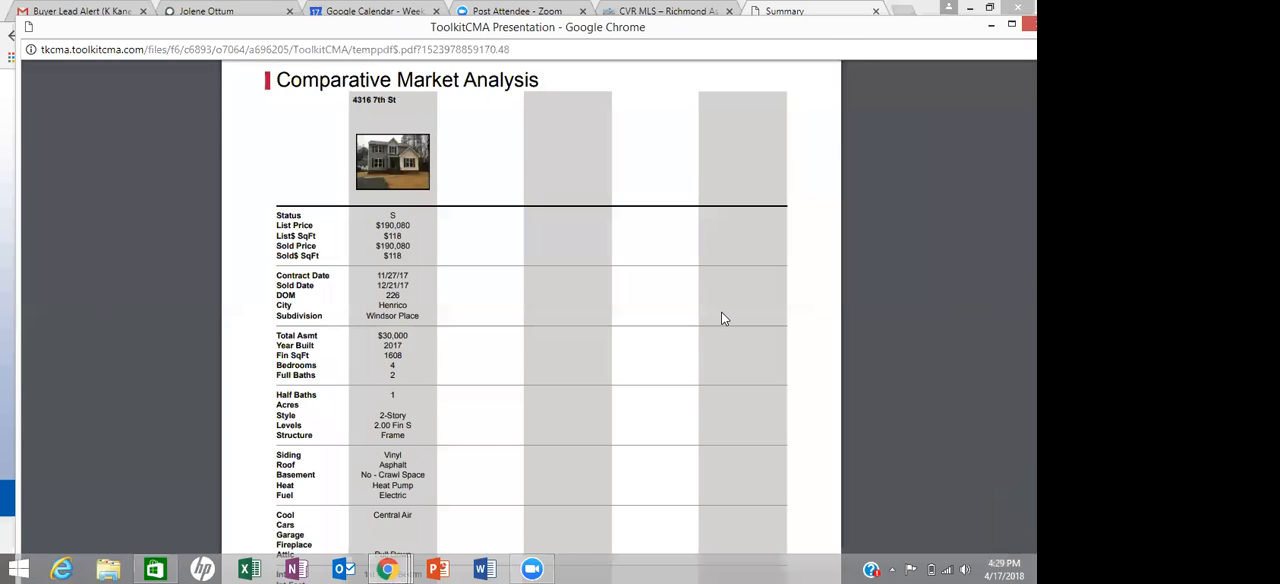
scroll(722, 318, "up", 1)
scroll(722, 318, "down", 4)
scroll(723, 318, "up", 2)
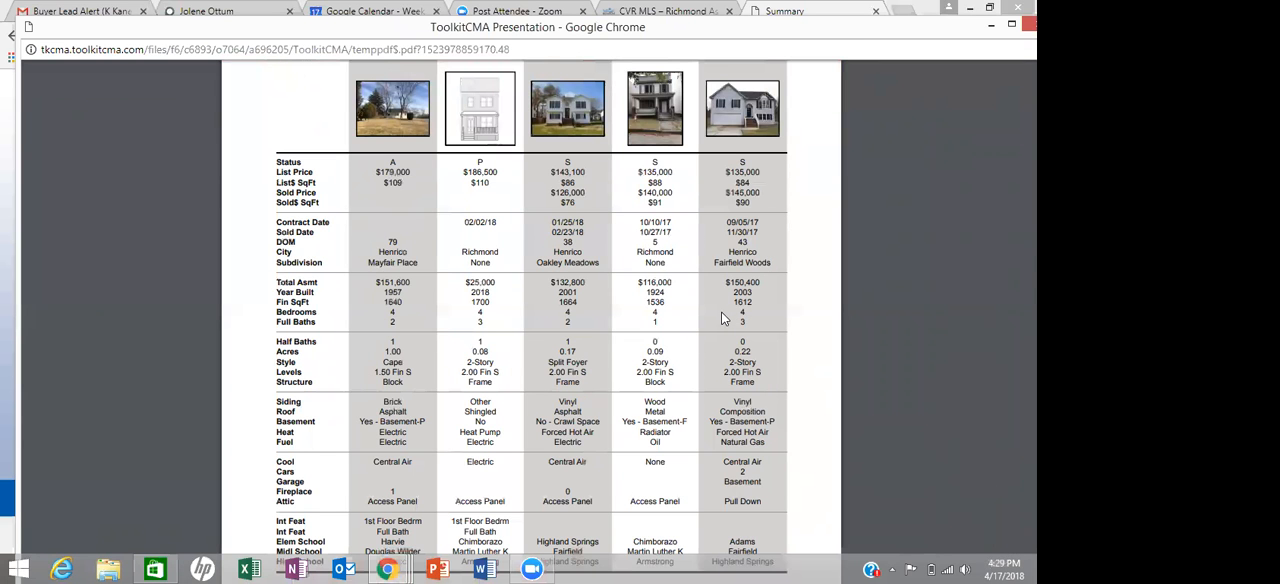
scroll(721, 318, "up", 1)
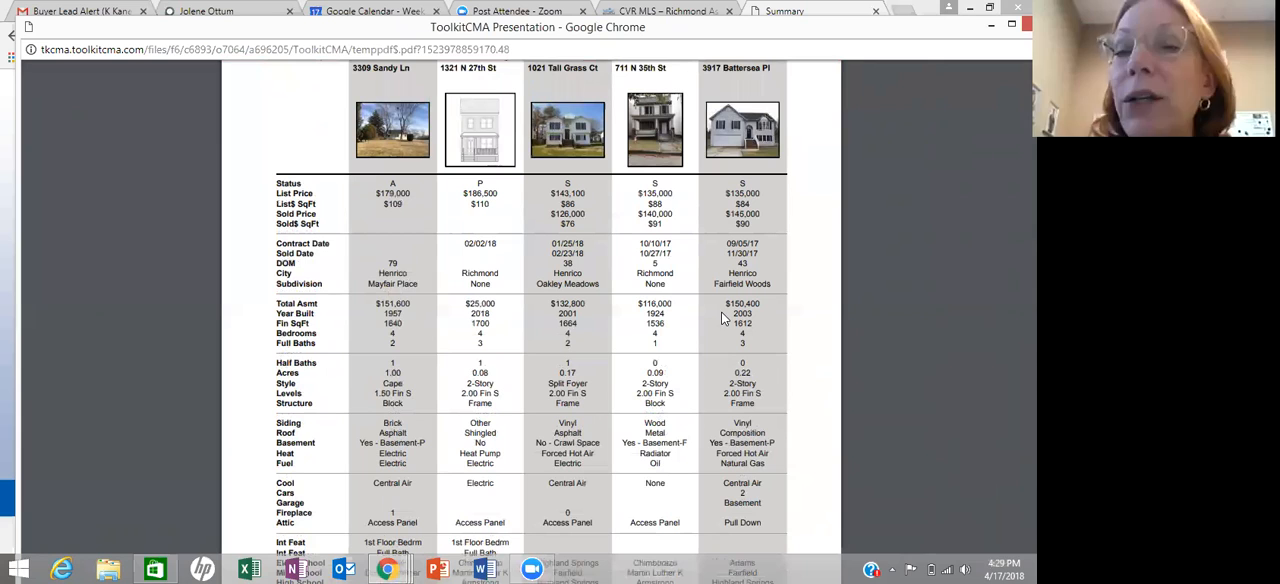
scroll(778, 110, "down", 10)
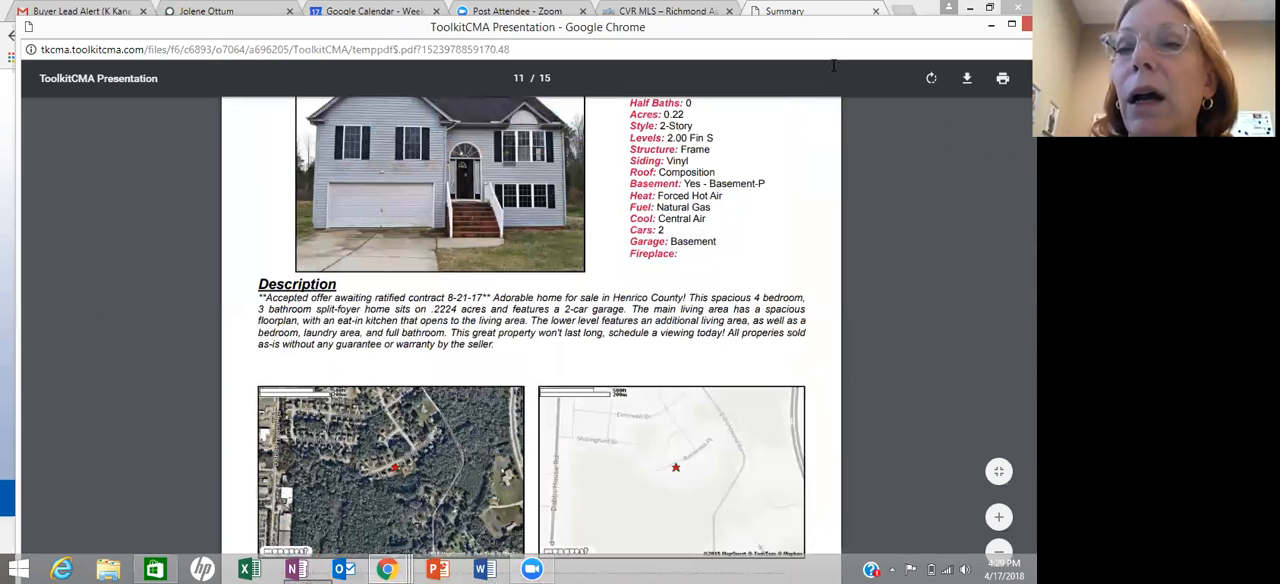
- Leave and close the presentation summary page, open a blank browser page and close the CVR MLS page
left_click(876, 11)
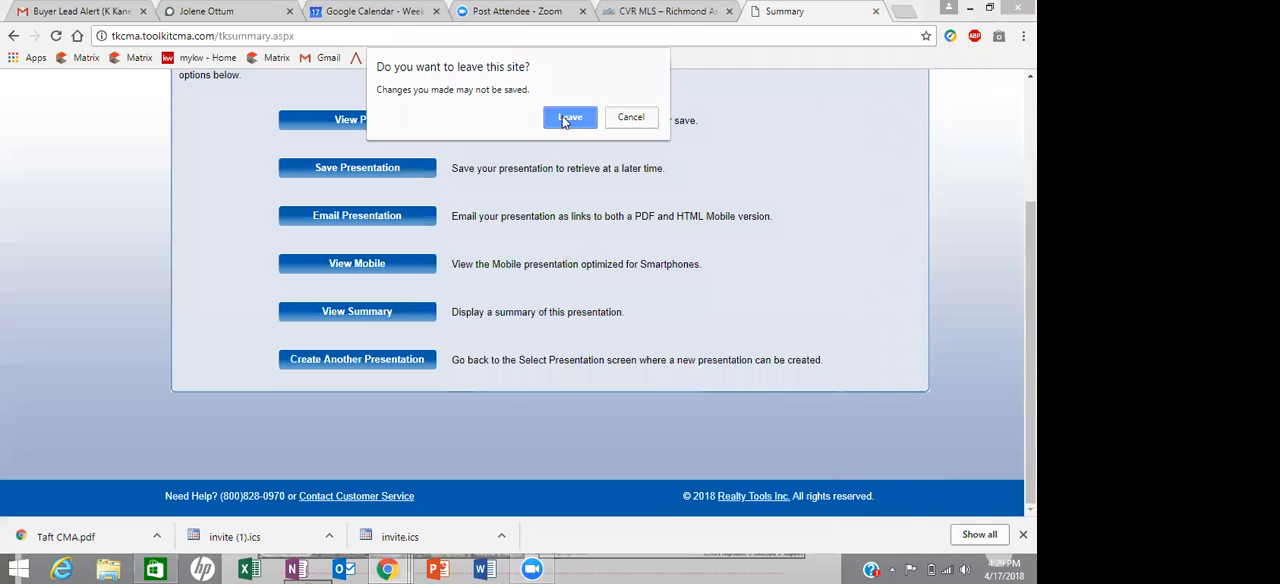
left_click(567, 119)
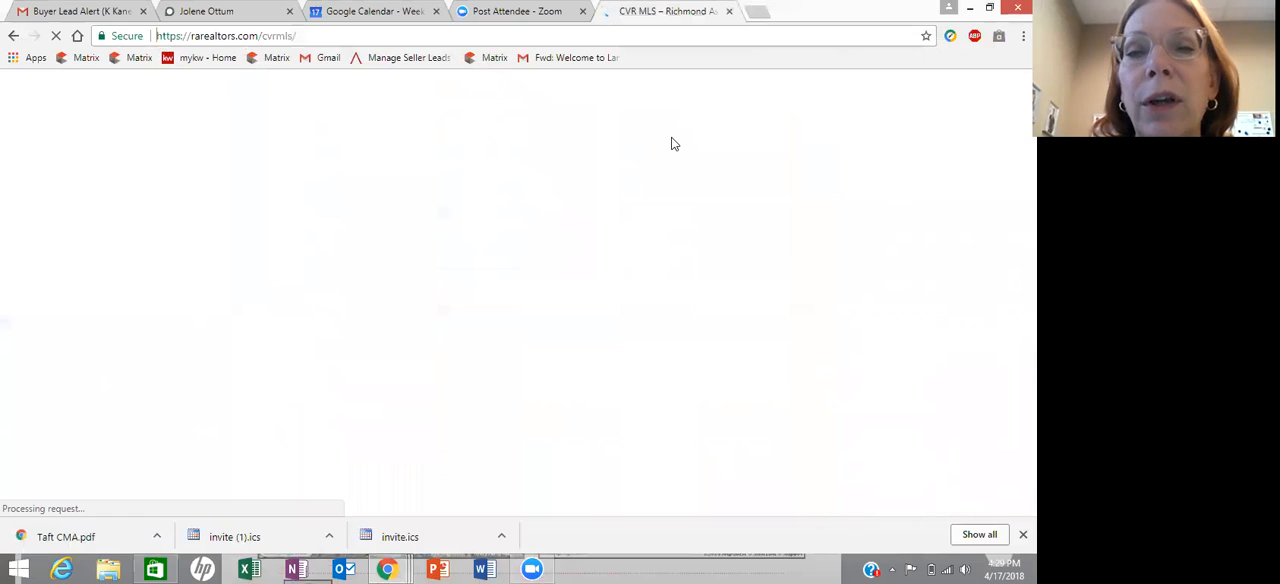
left_click(760, 14)
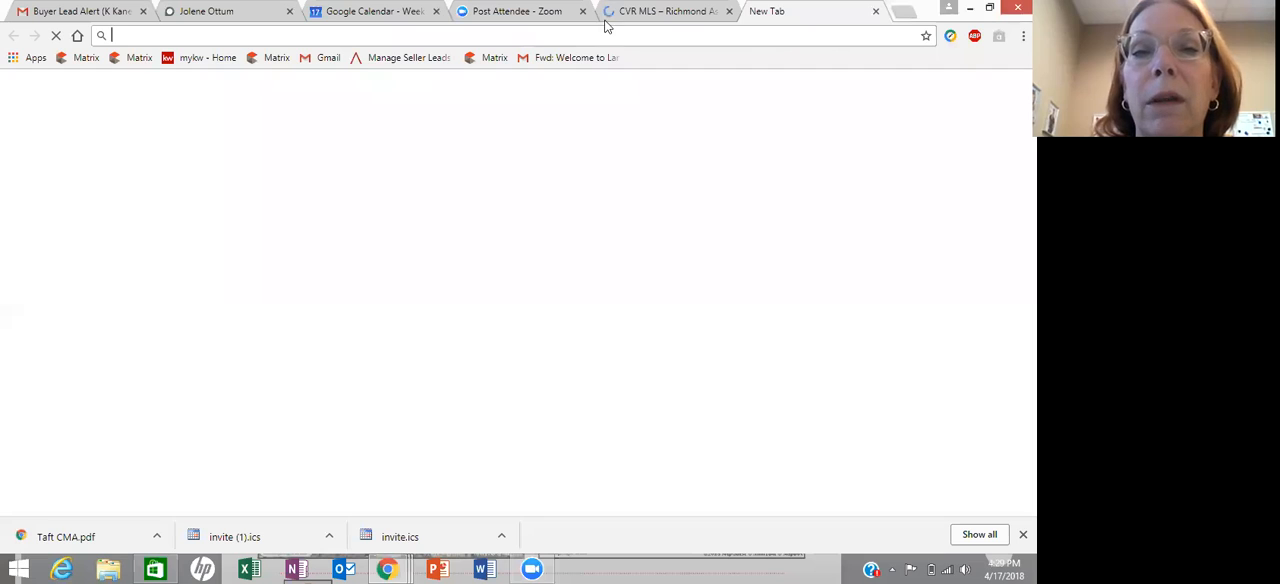
left_click(729, 12)
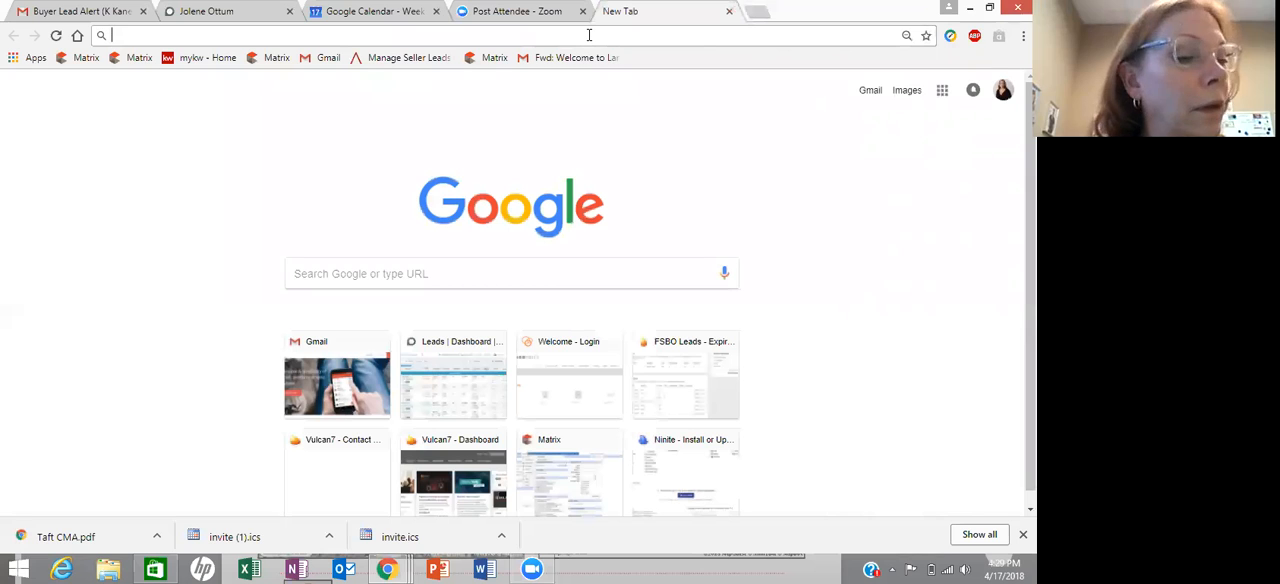
- Try to load toolkitcma.com directly in the blank browser page
type("too")
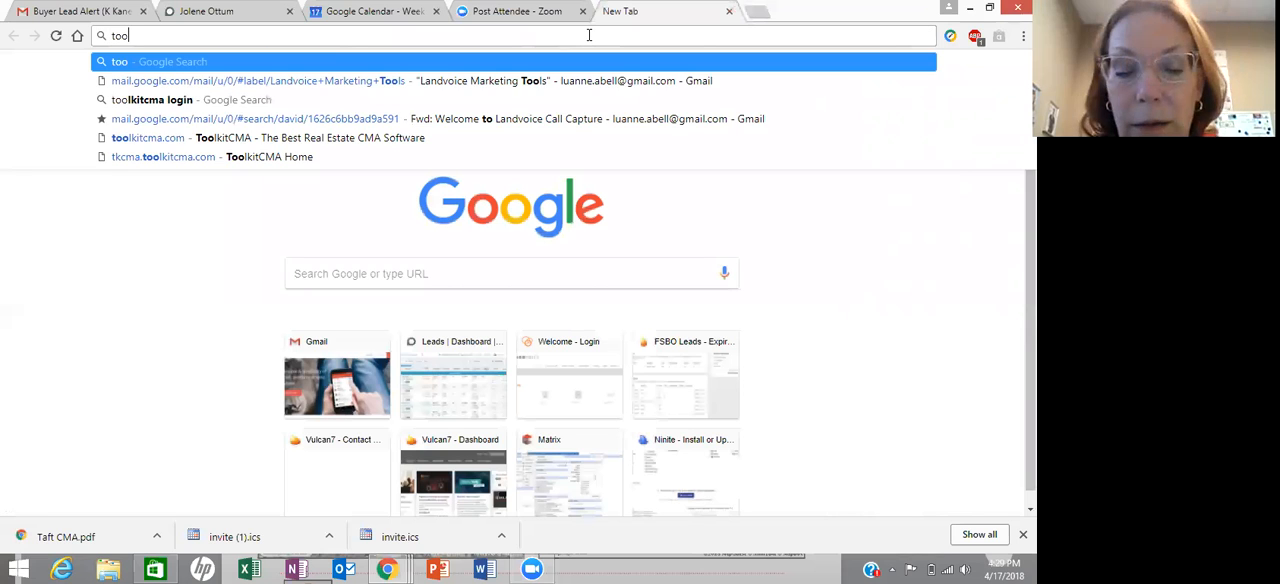
type("lkitcma.com")
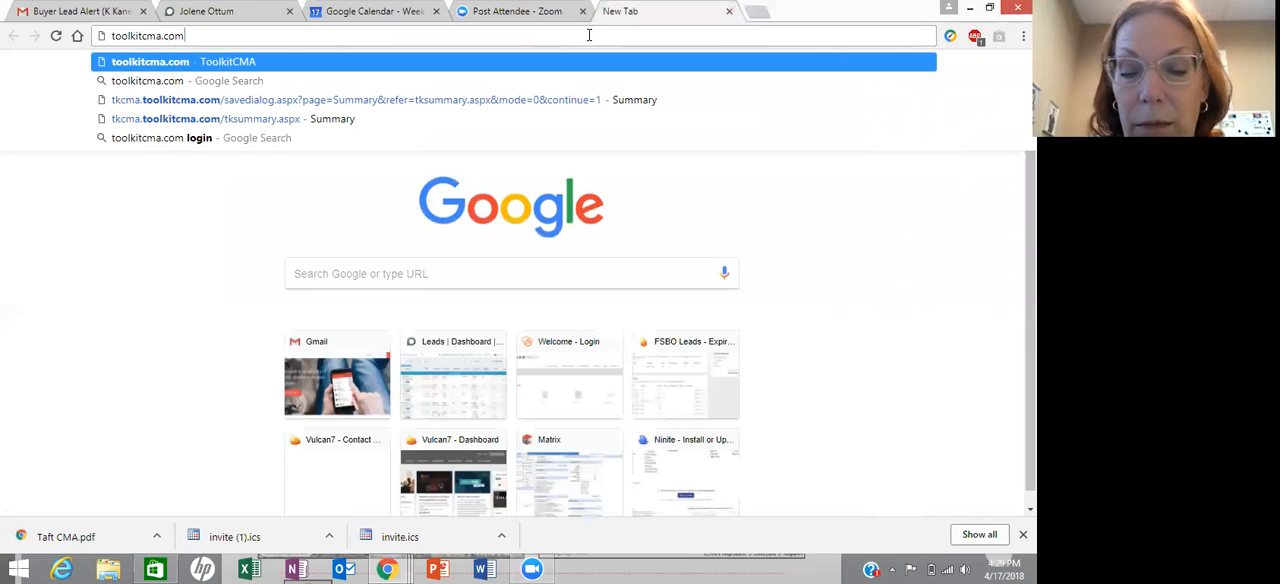
key("Return")
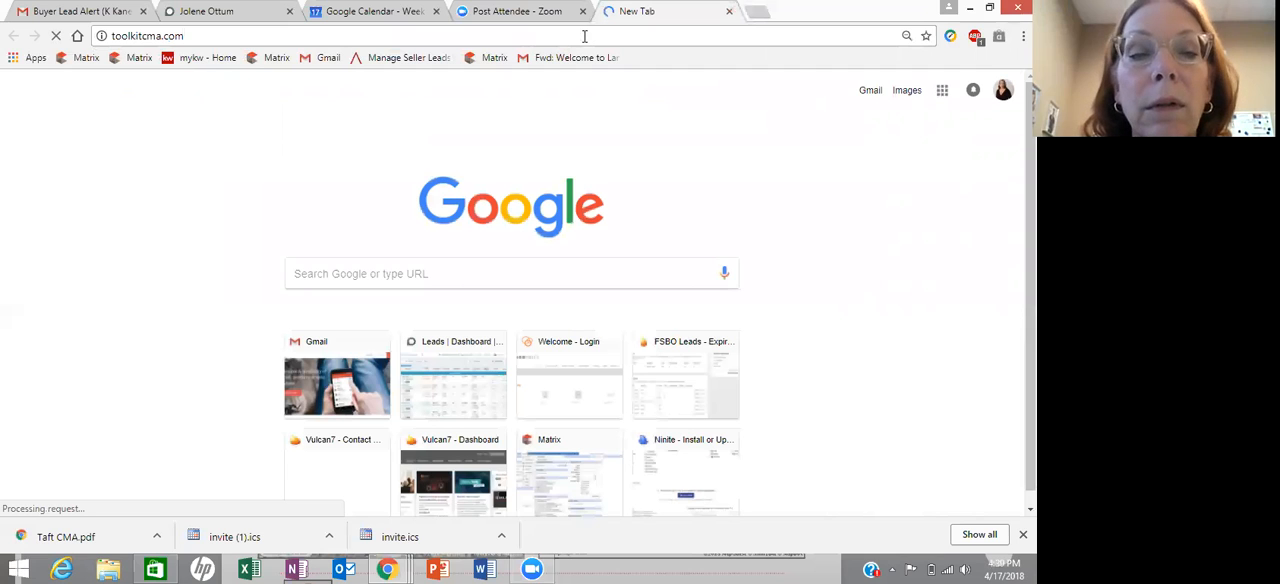
- Search the web for toolkitcma login and open the ToolkitCMA sign-in page from the results
left_click(347, 270)
type("toolkit")
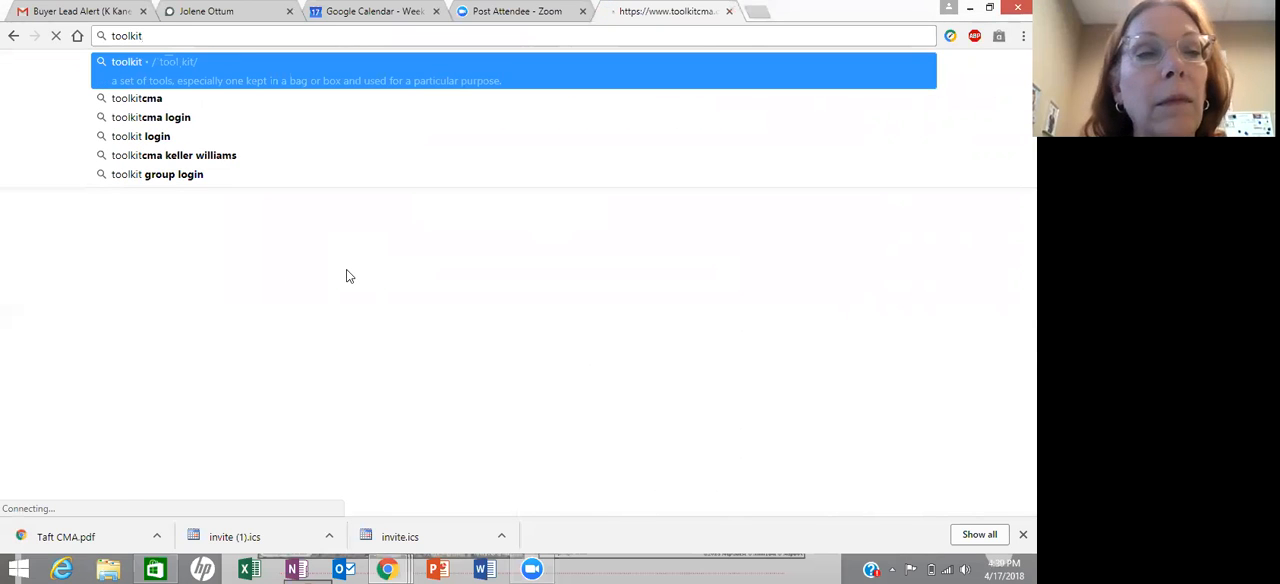
left_click(189, 118)
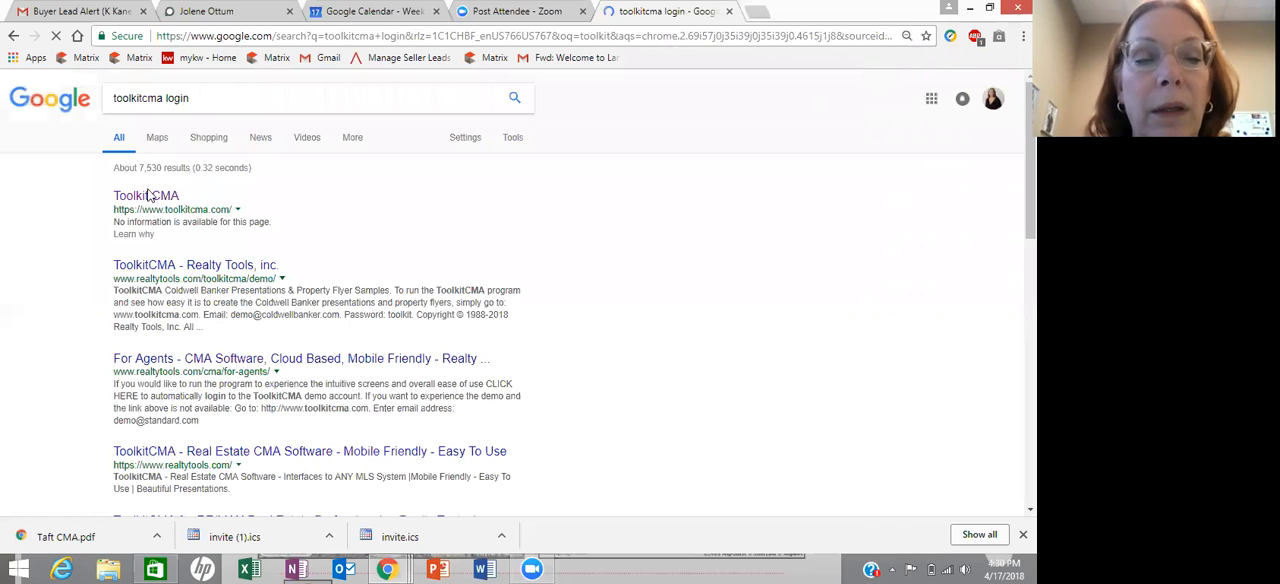
left_click(171, 200)
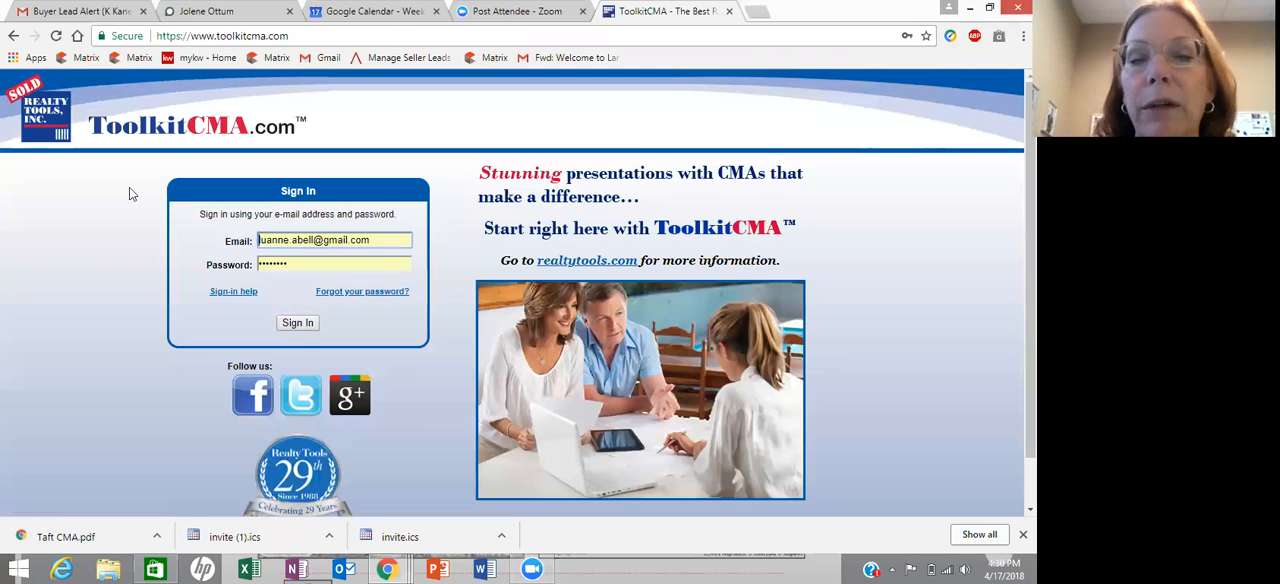
- Sign in to ToolkitCMA with the prefilled credentials and open the selection of flyer formats
left_click(309, 325)
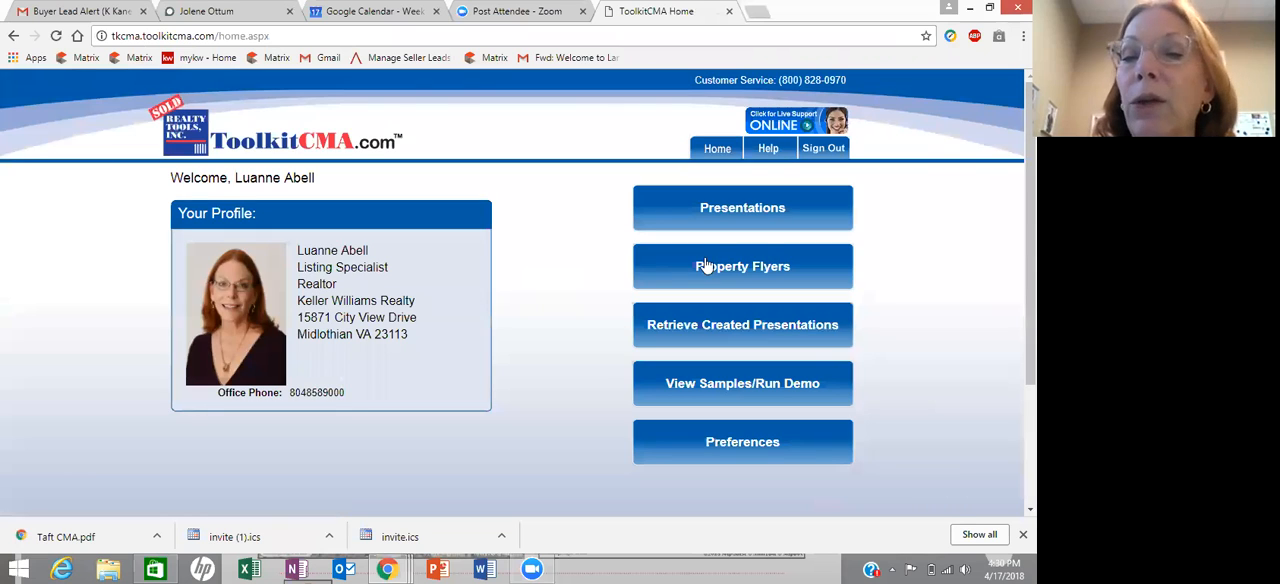
left_click(706, 265)
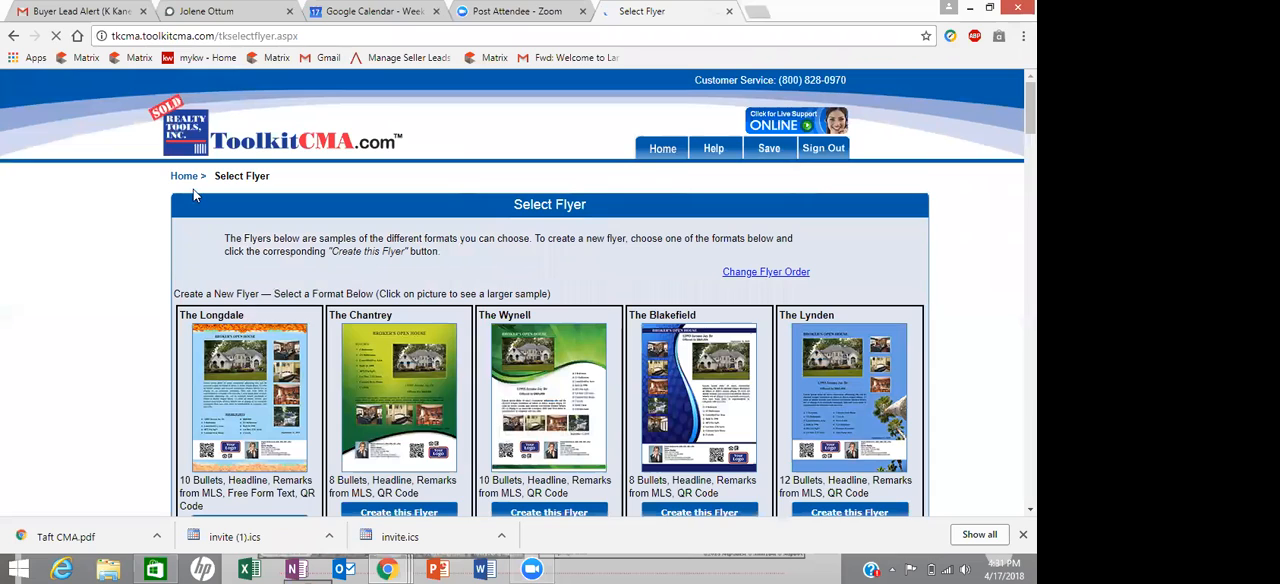
- Return to the ToolkitCMA home page, open the presentations and examine the documents included in the Listing Presentation
left_click(650, 150)
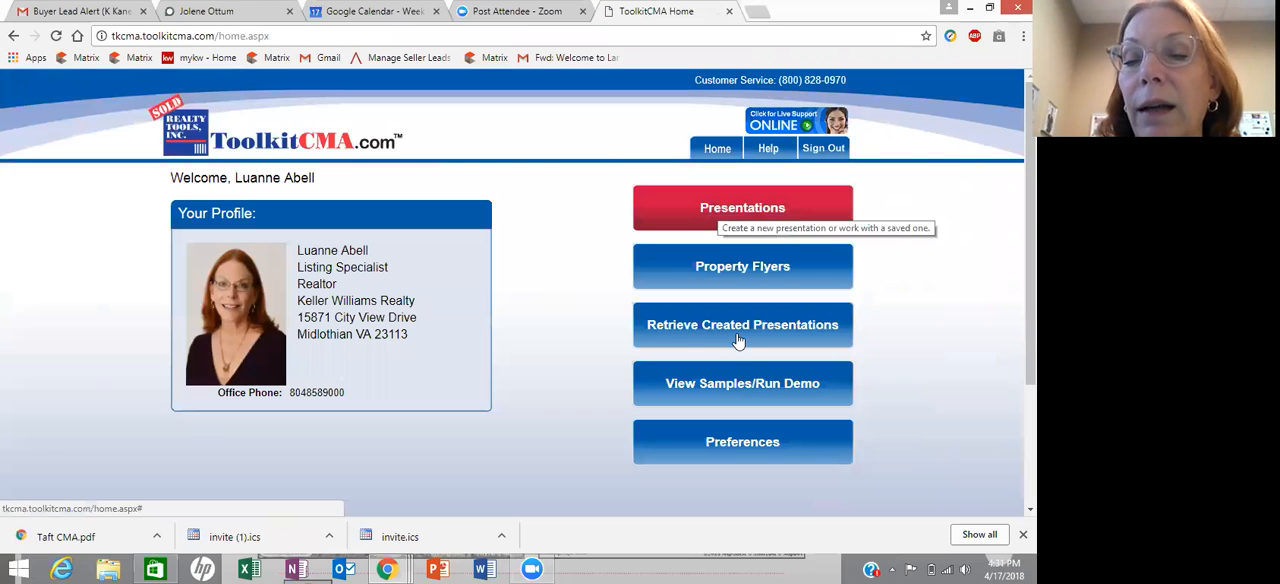
left_click(707, 209)
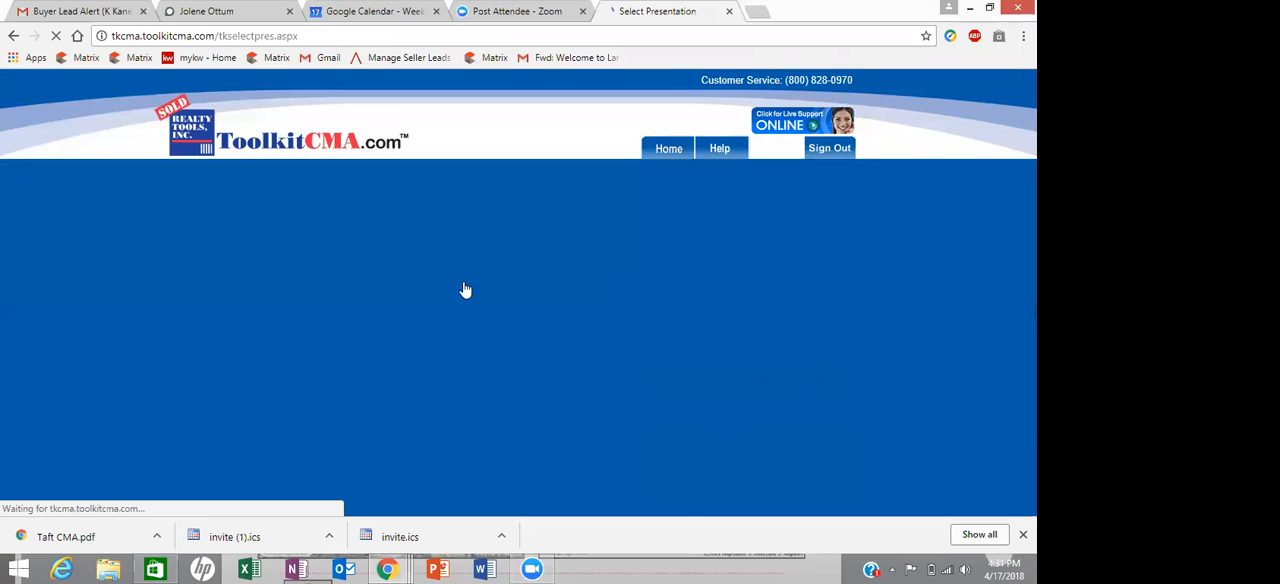
scroll(464, 316, "down", 2)
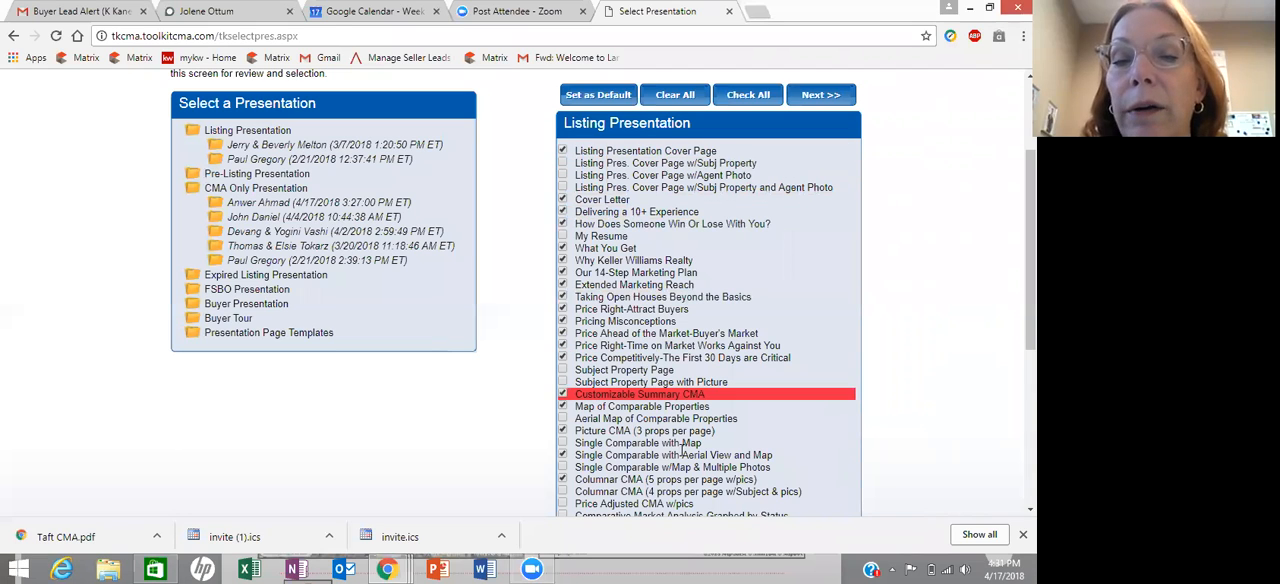
scroll(683, 449, "down", 3)
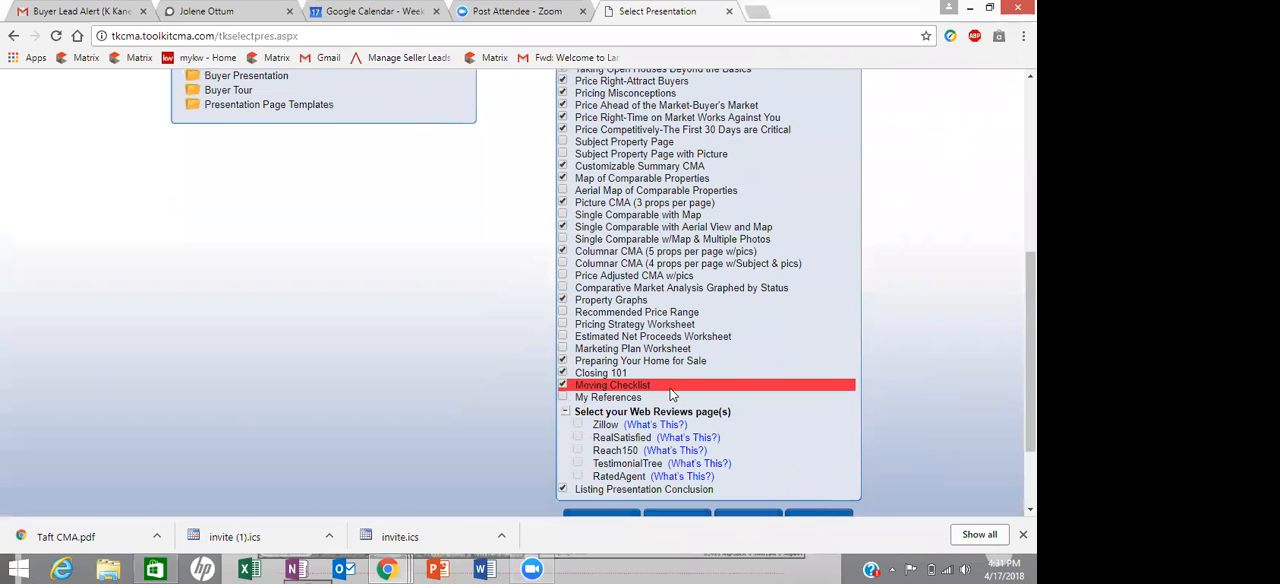
scroll(671, 395, "up", 4)
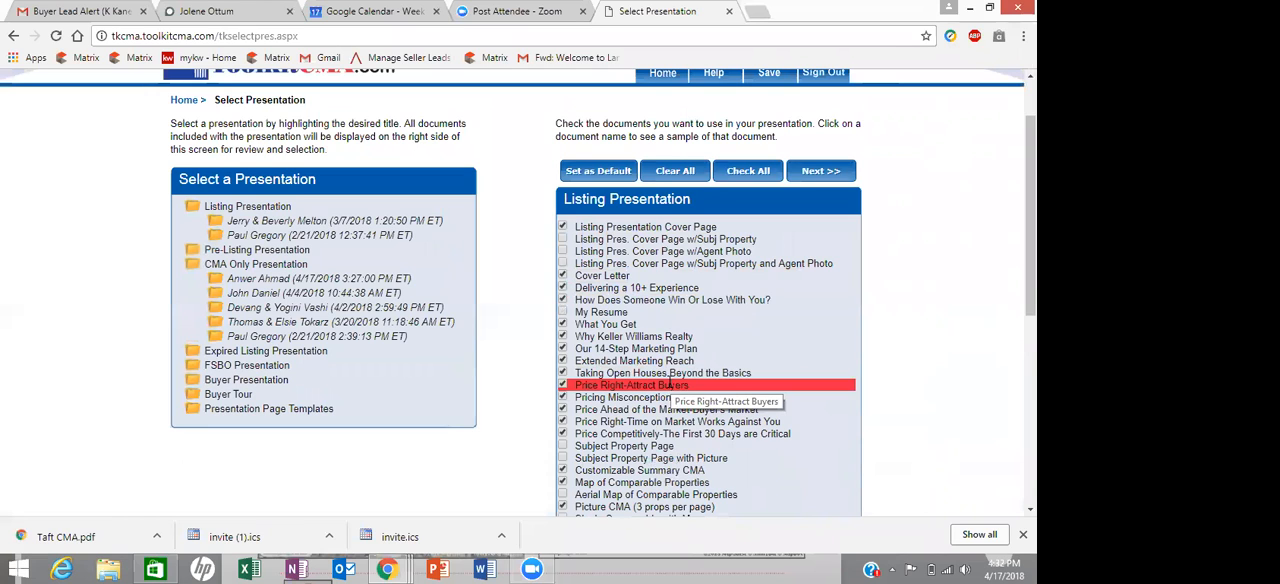
scroll(660, 368, "down", 3)
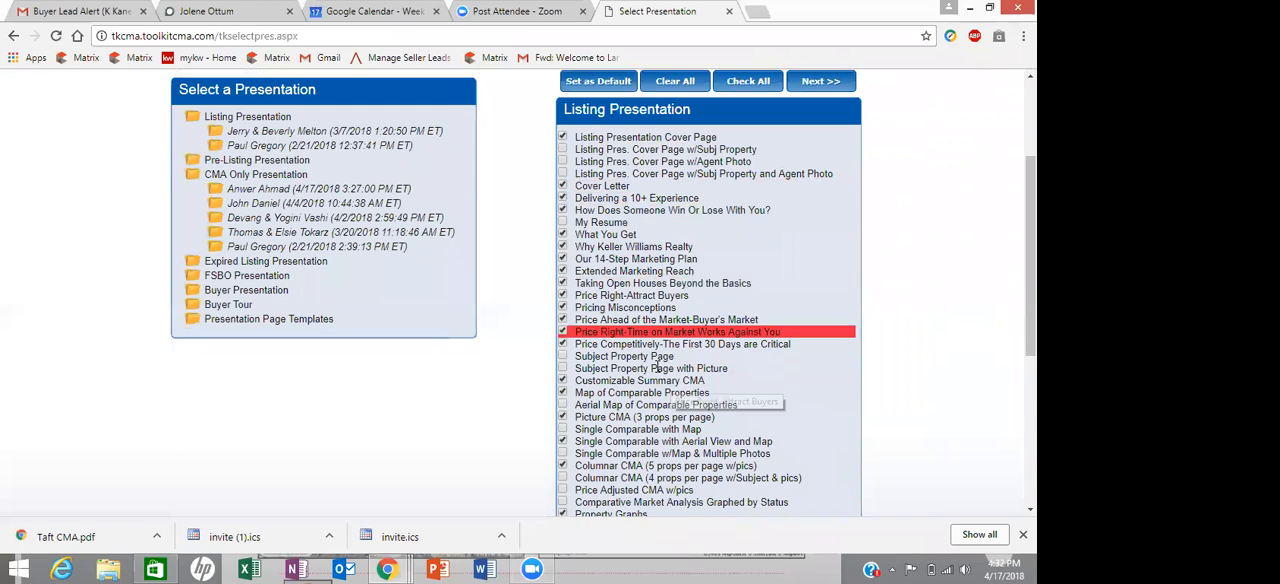
scroll(657, 367, "down", 2)
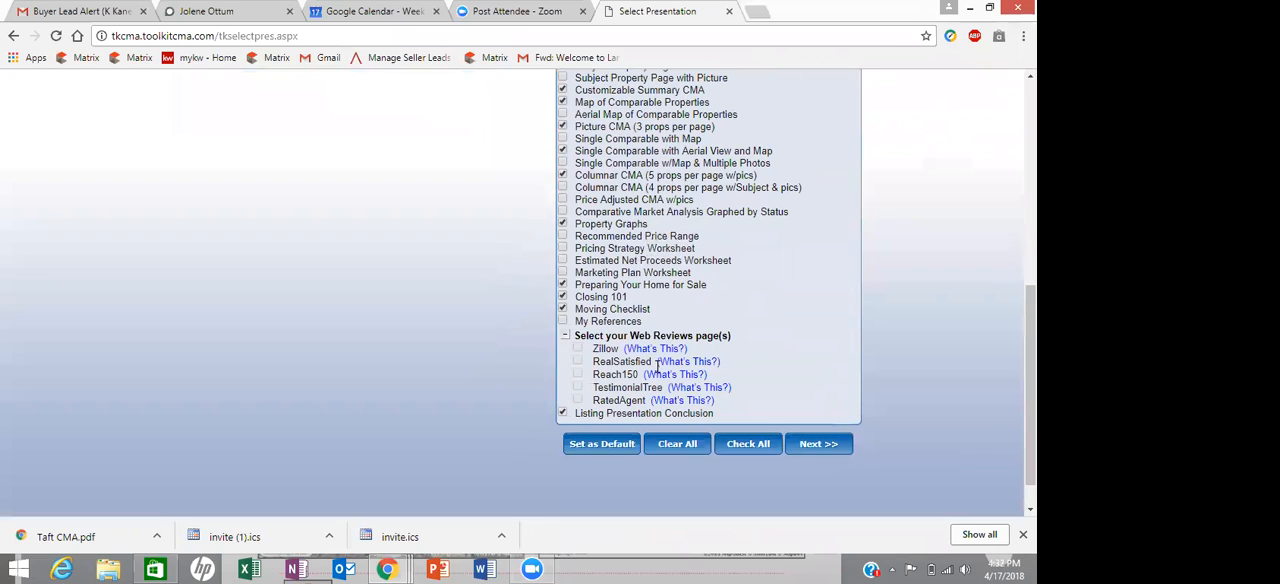
scroll(657, 362, "up", 1)
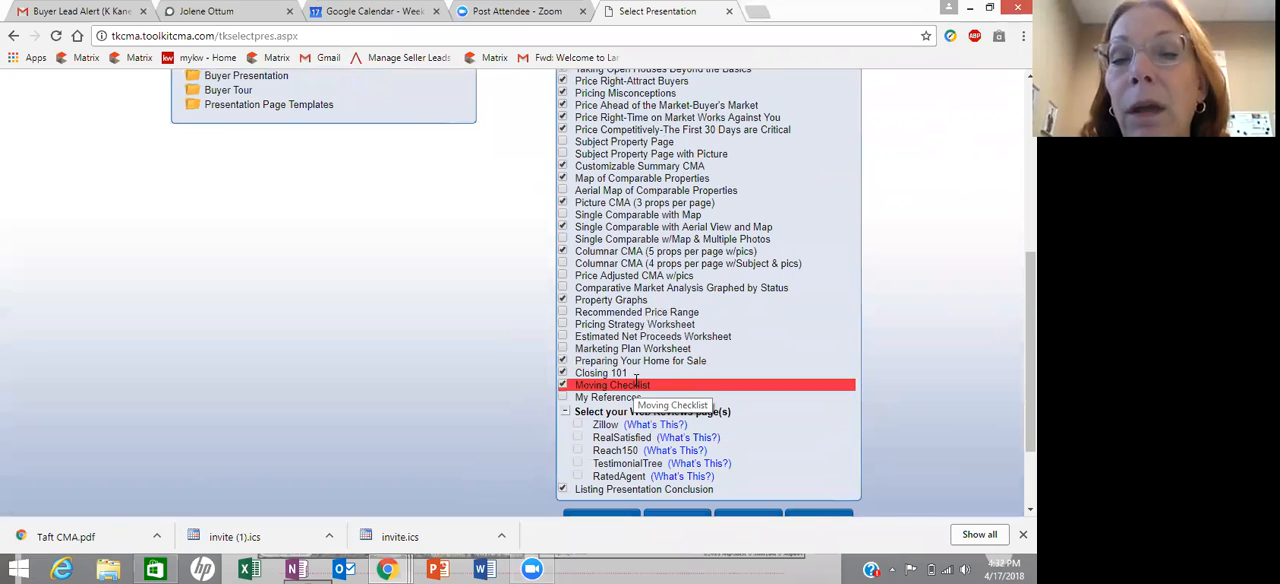
scroll(636, 386, "up", 1)
scroll(636, 381, "up", 1)
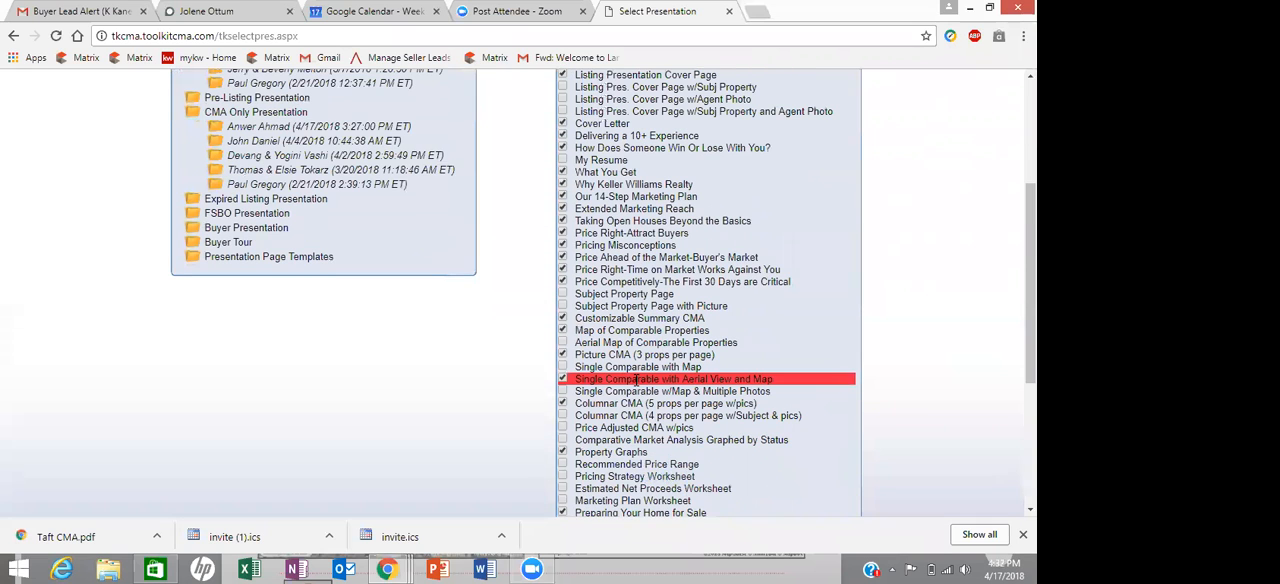
scroll(640, 372, "up", 1)
scroll(642, 369, "up", 1)
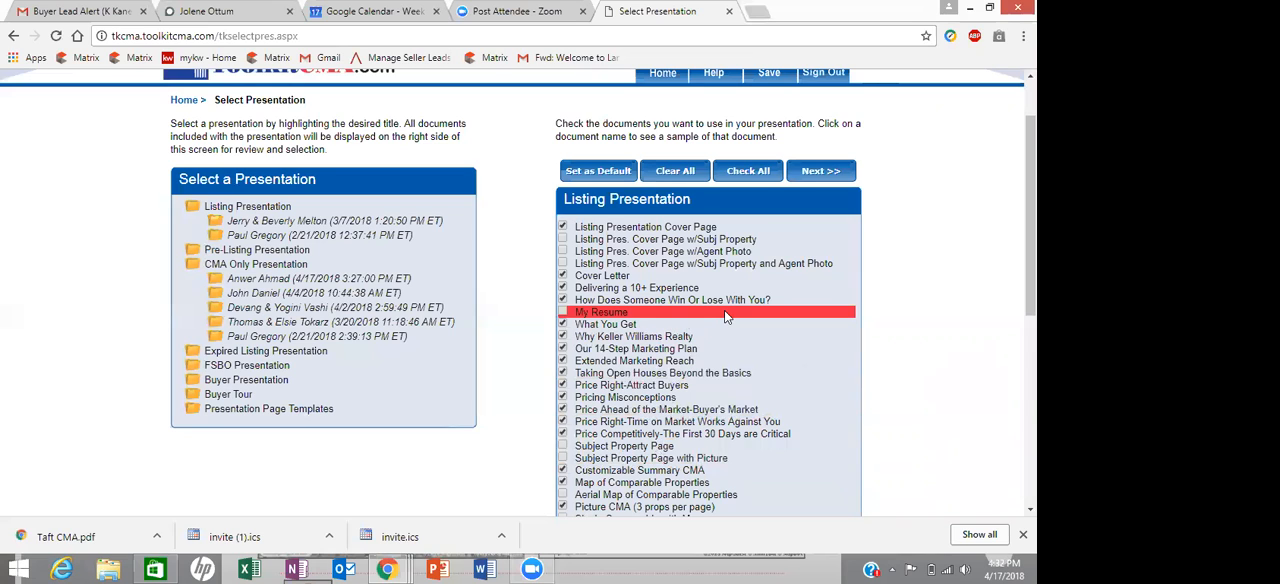
scroll(726, 316, "down", 1)
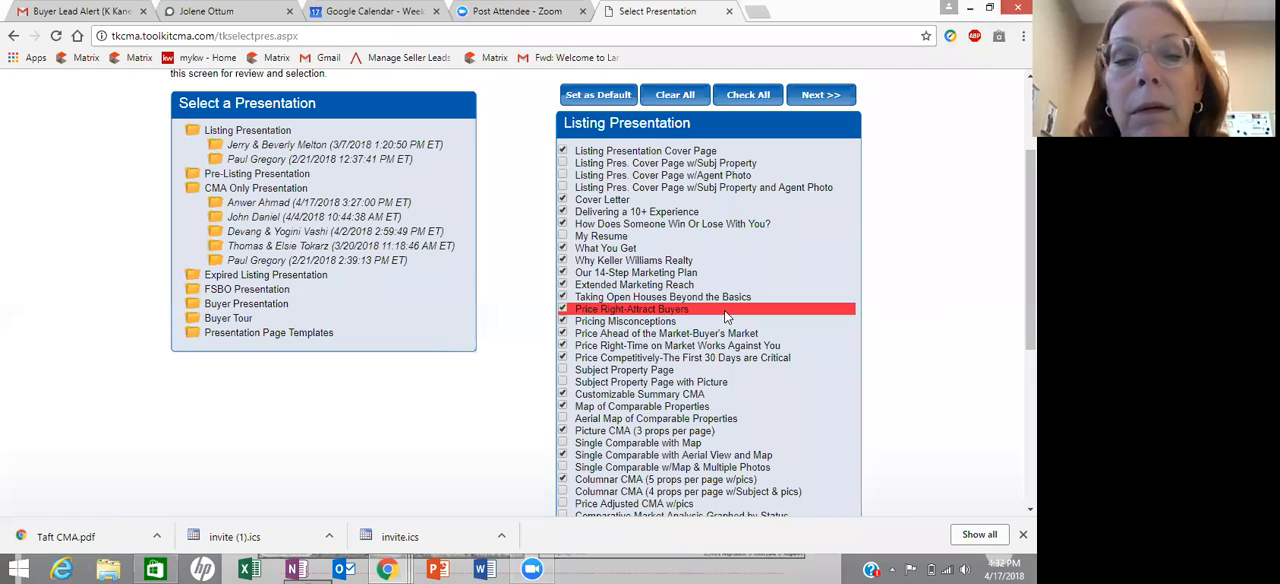
scroll(726, 316, "down", 2)
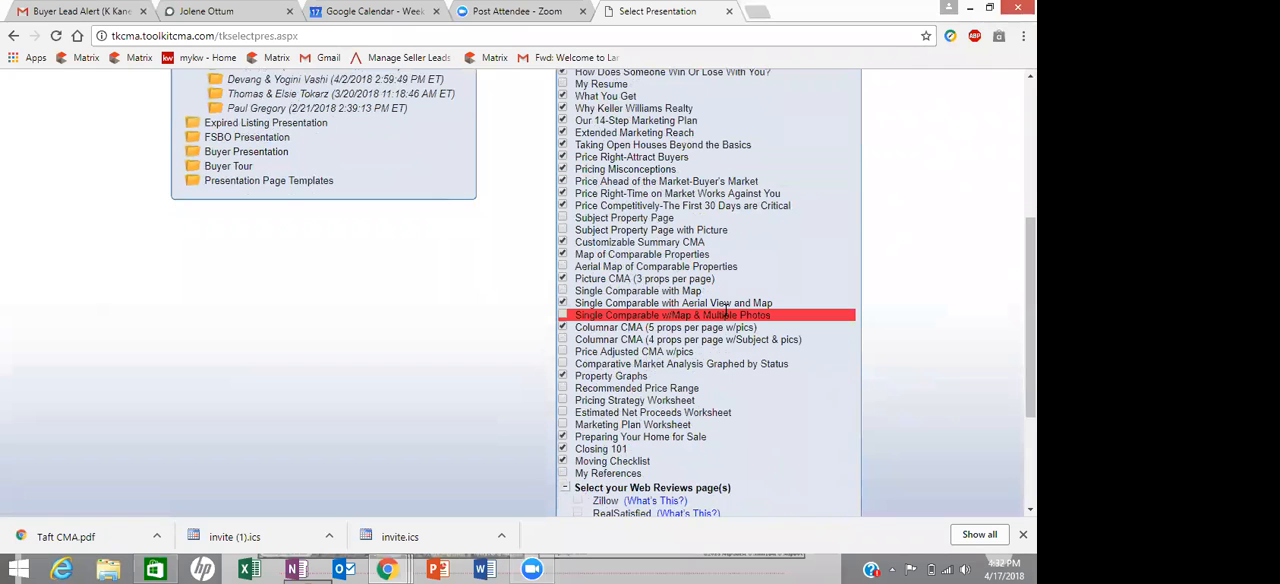
scroll(726, 314, "down", 2)
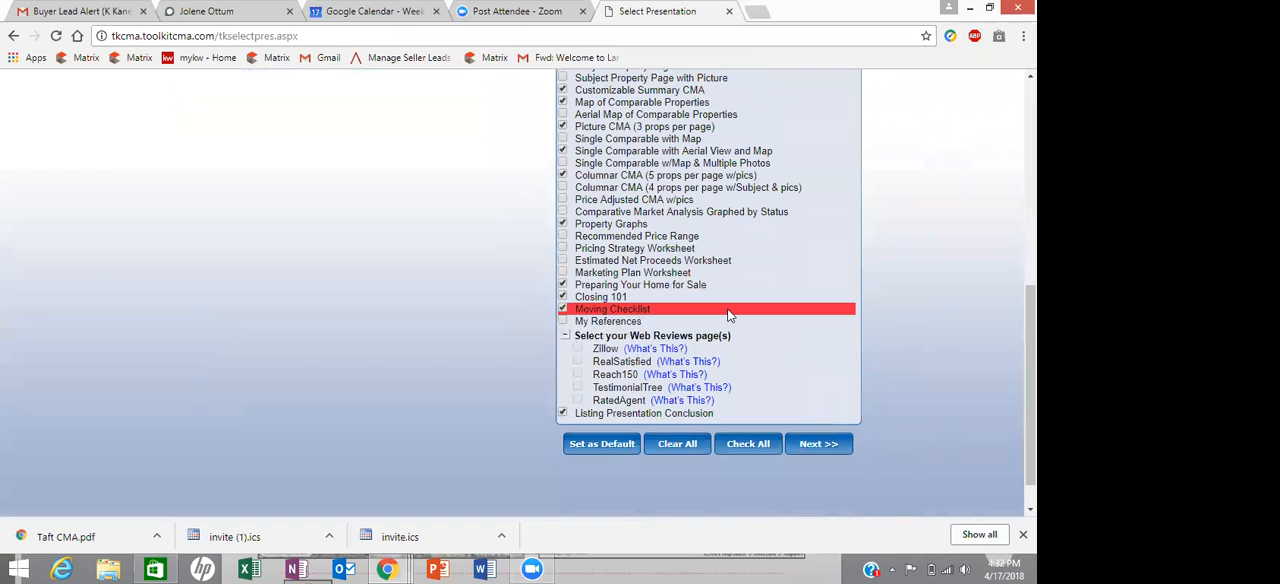
scroll(729, 315, "down", 1)
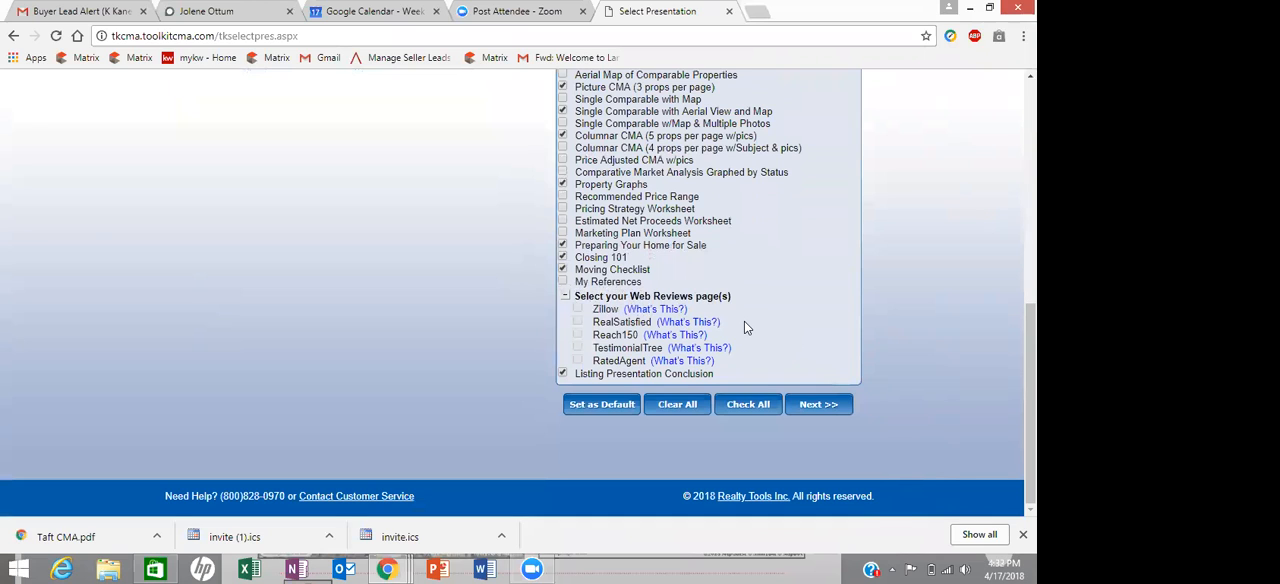
scroll(744, 321, "up", 5)
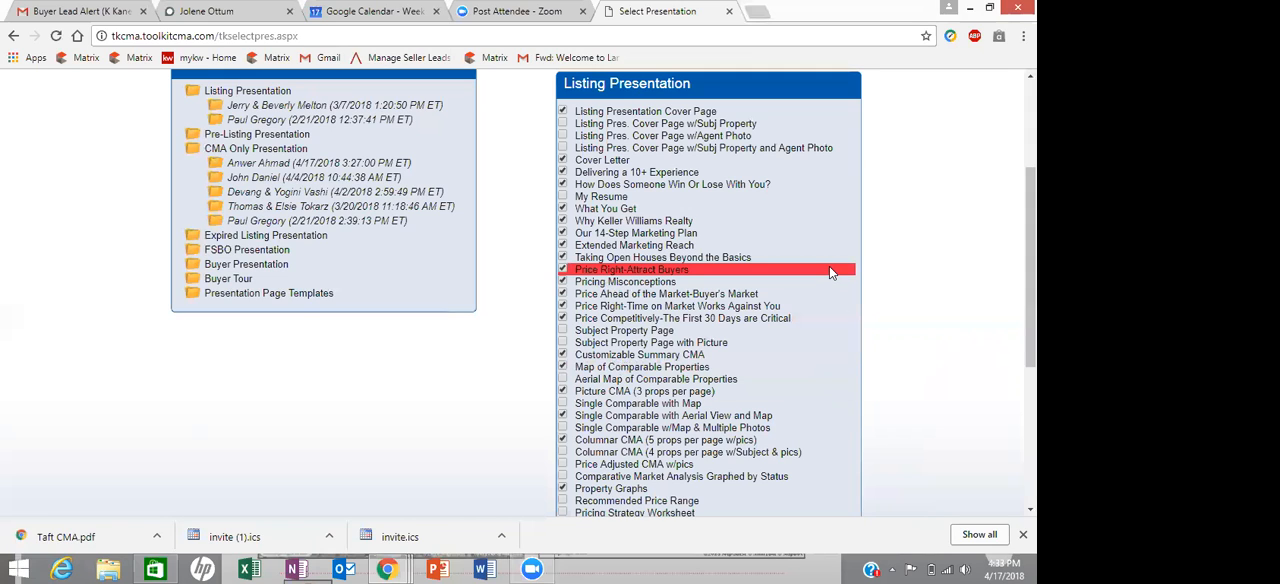
- Choose Buyer Tour, include Desired Home Profile, all picture flyers and the aerial map, exclude the four-property comparison, and continue
left_click(224, 282)
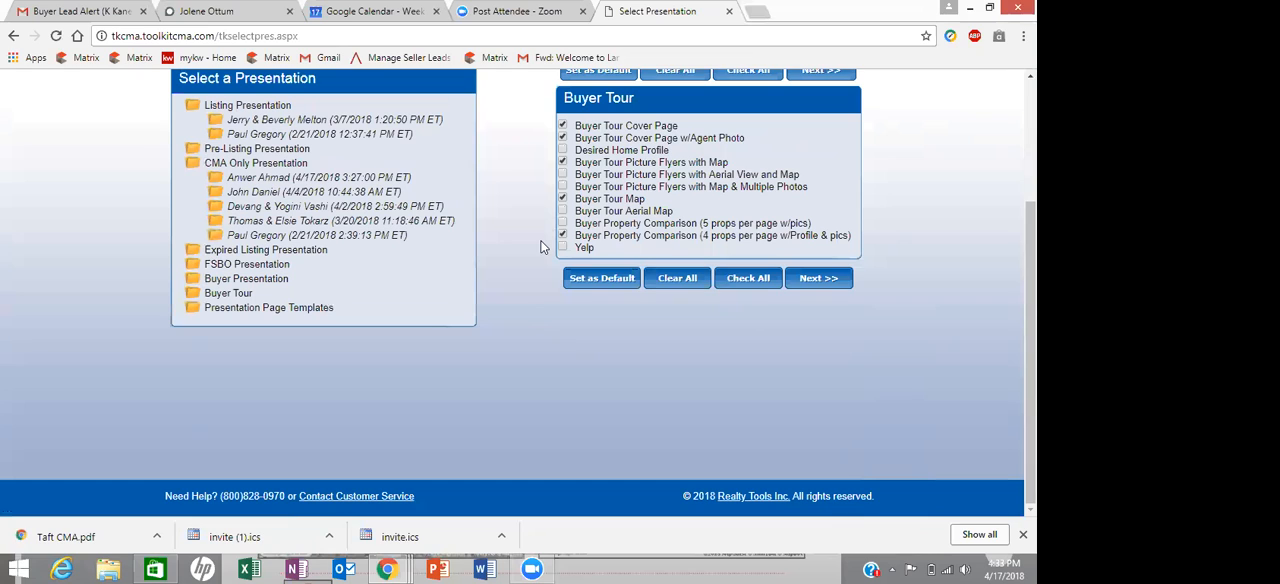
left_click(562, 150)
left_click(562, 162)
left_click(562, 174)
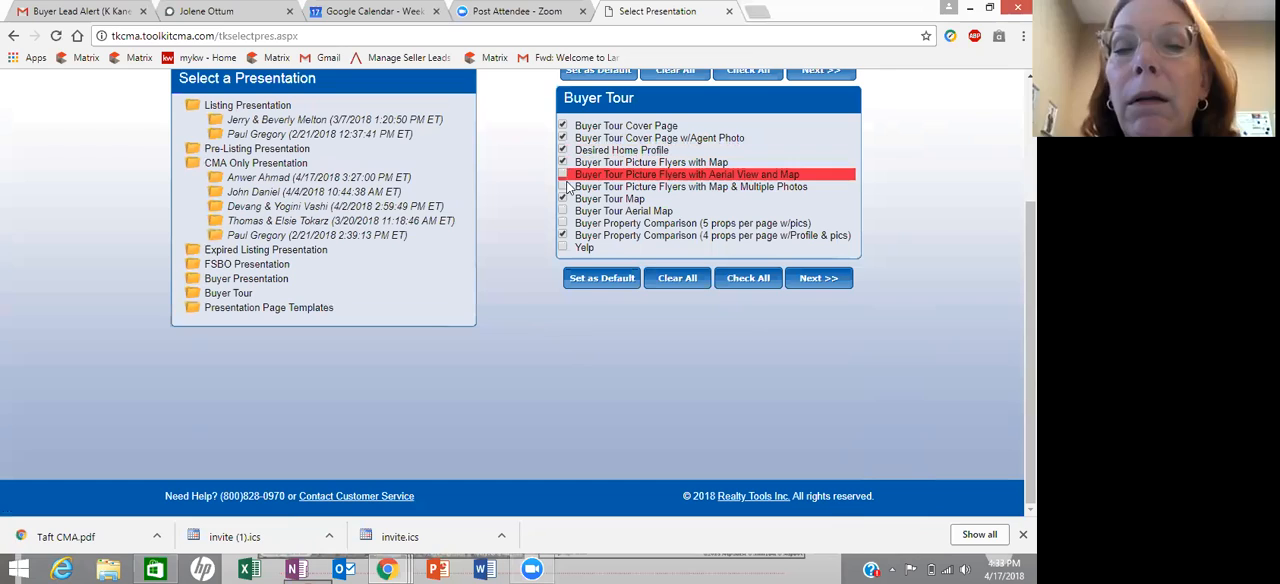
left_click(562, 187)
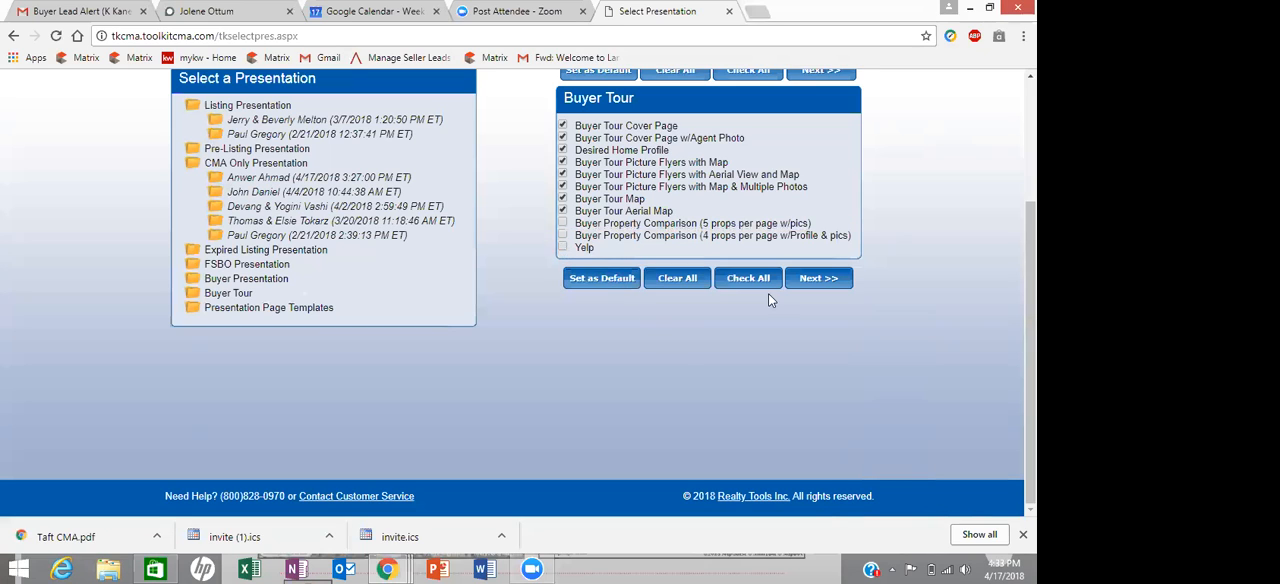
left_click(808, 280)
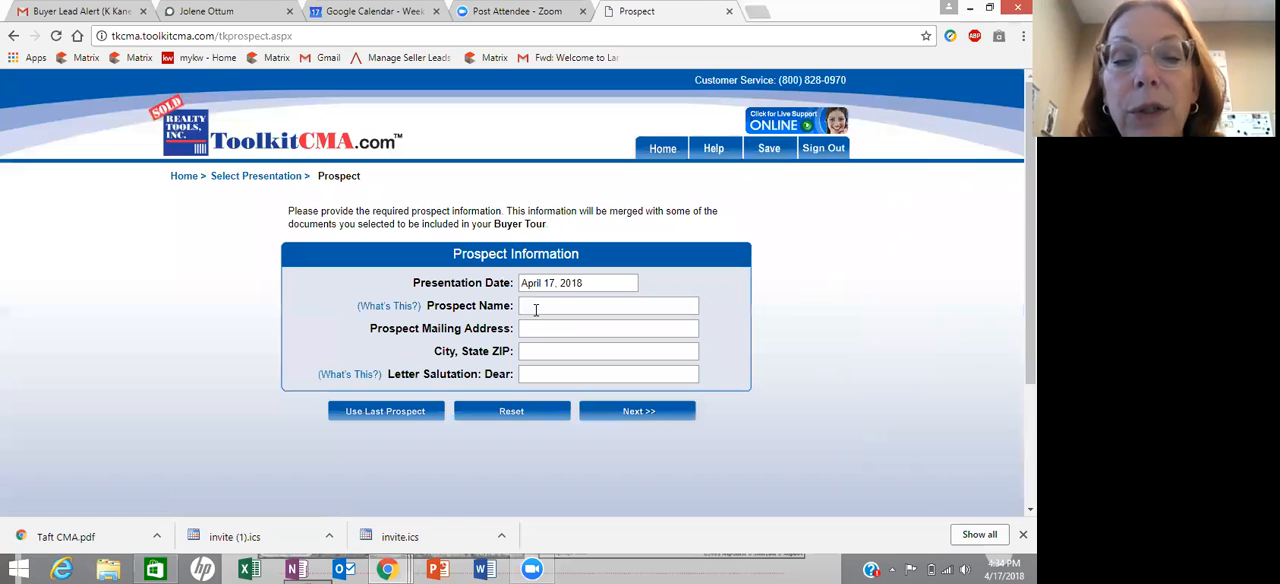
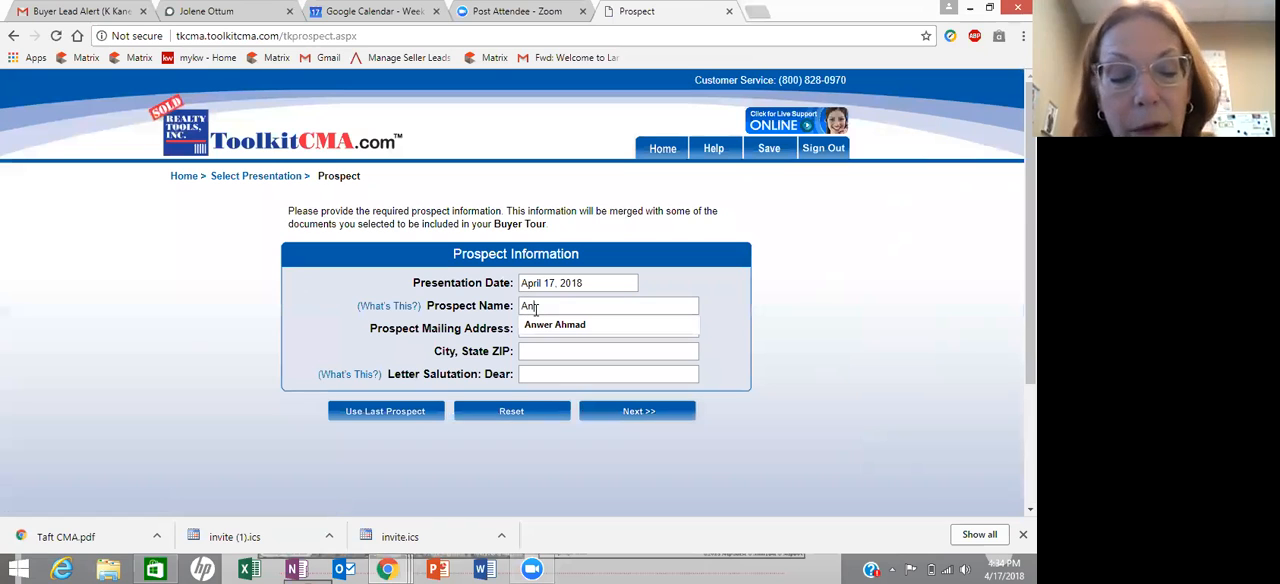
- Fill in the prospect's name, mailing address, city and state, and letter salutation, and continue to the MLS property data
left_click(546, 324)
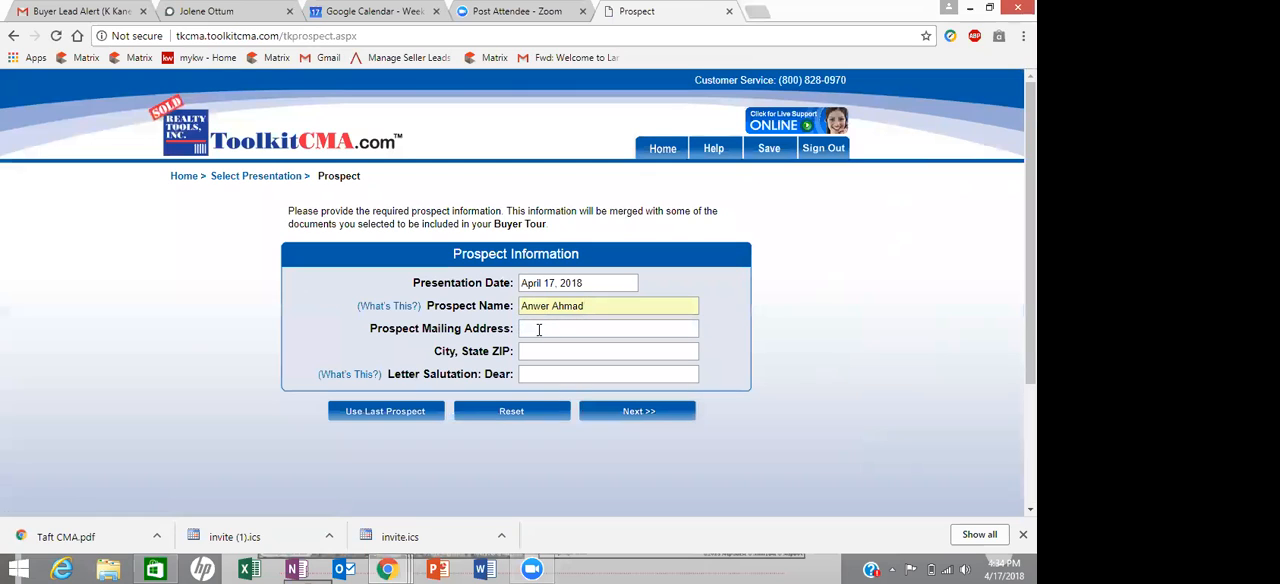
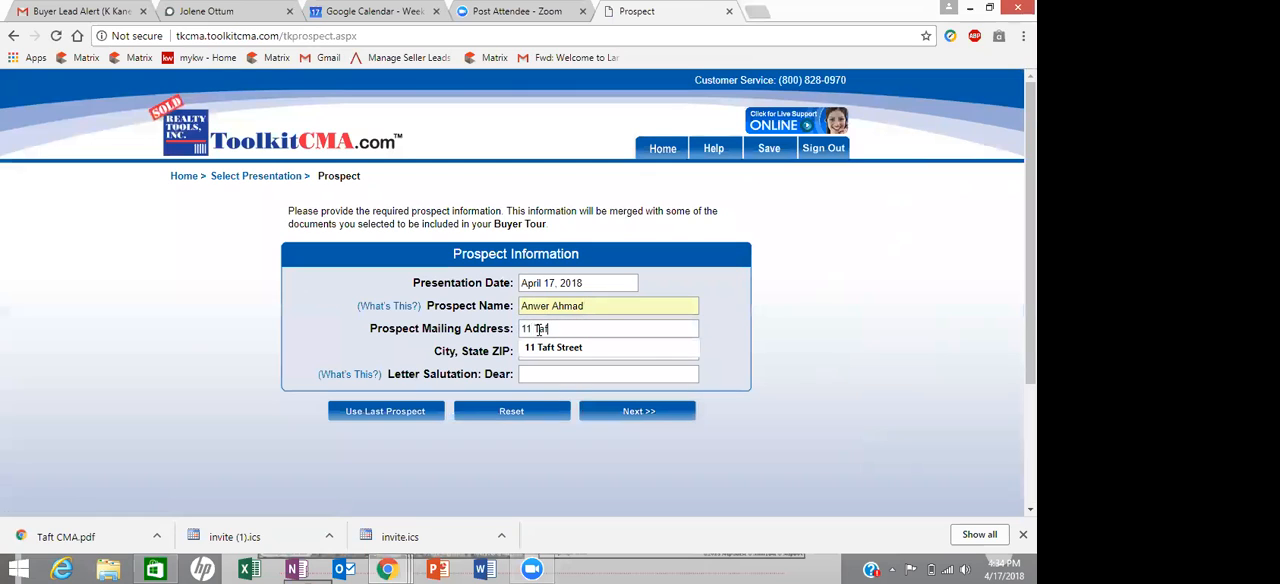
left_click(533, 348)
type("Henri")
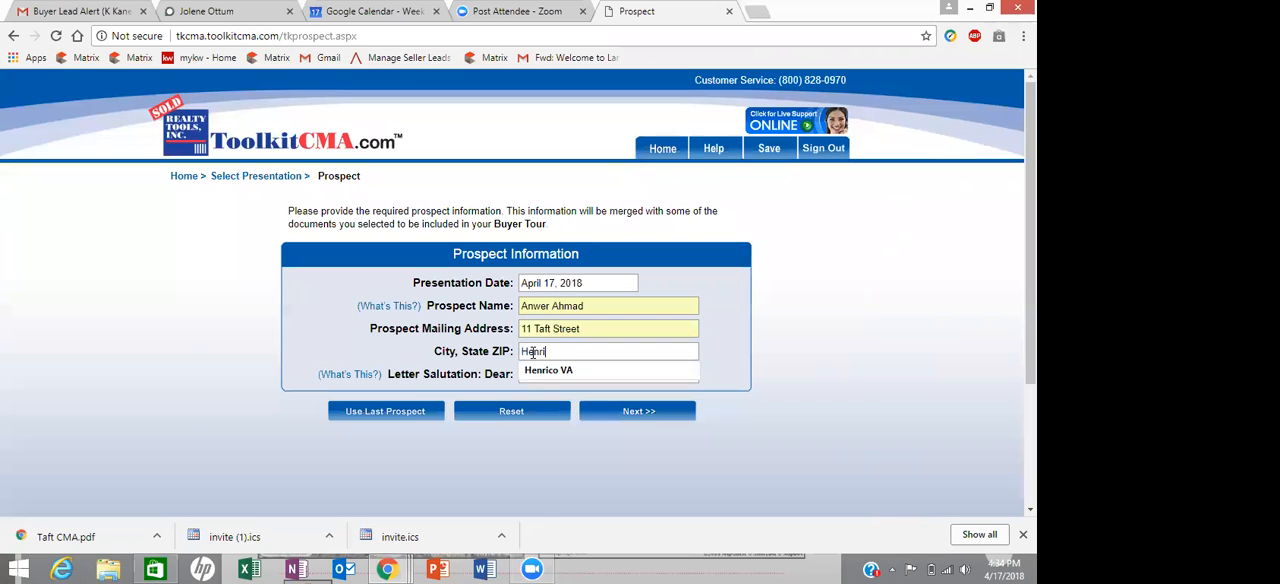
type("co VA")
left_click(542, 375)
left_click(540, 376)
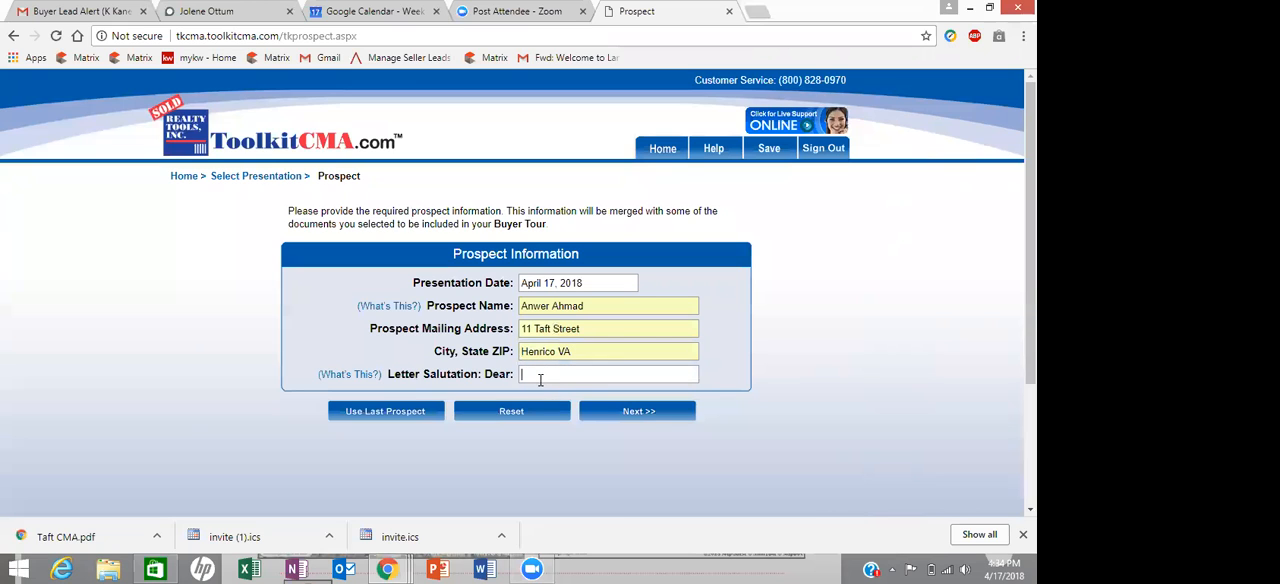
type("Anwer")
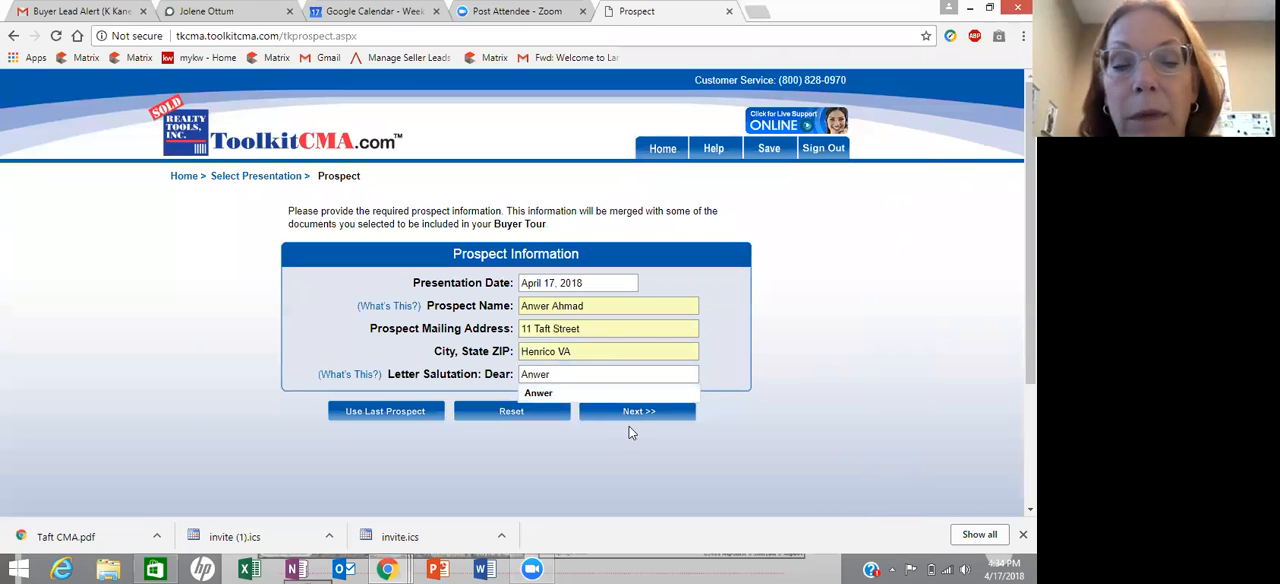
left_click(634, 414)
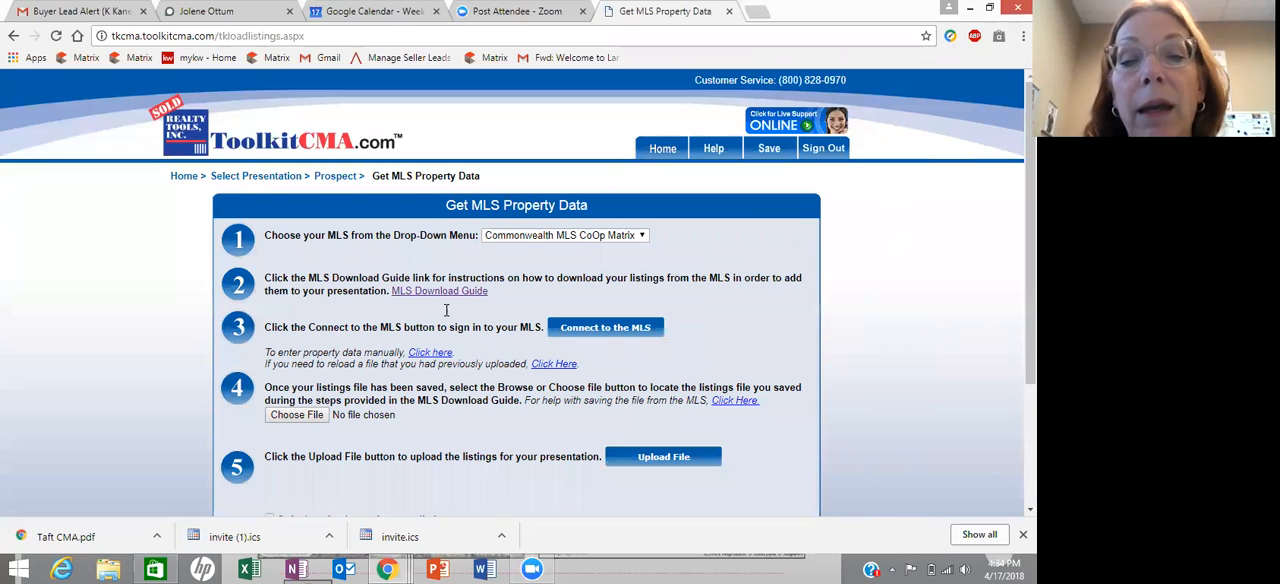
- Close the MLS property data page, search for toolkitcma login in a new page and open the Toolkit CMA result
left_click(730, 12)
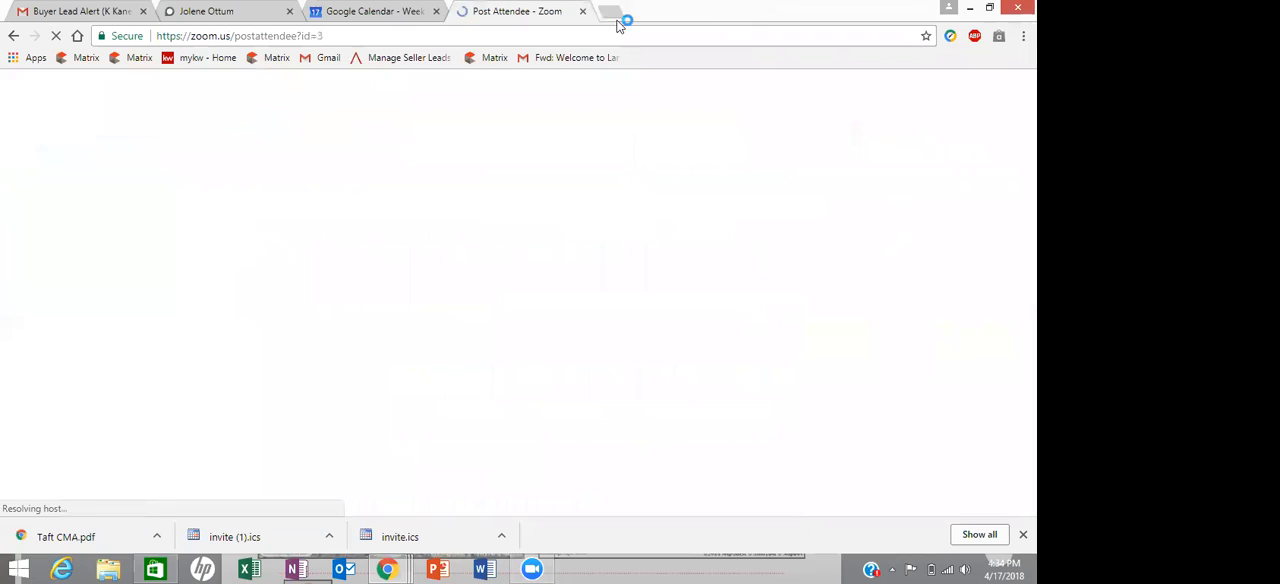
left_click(613, 12)
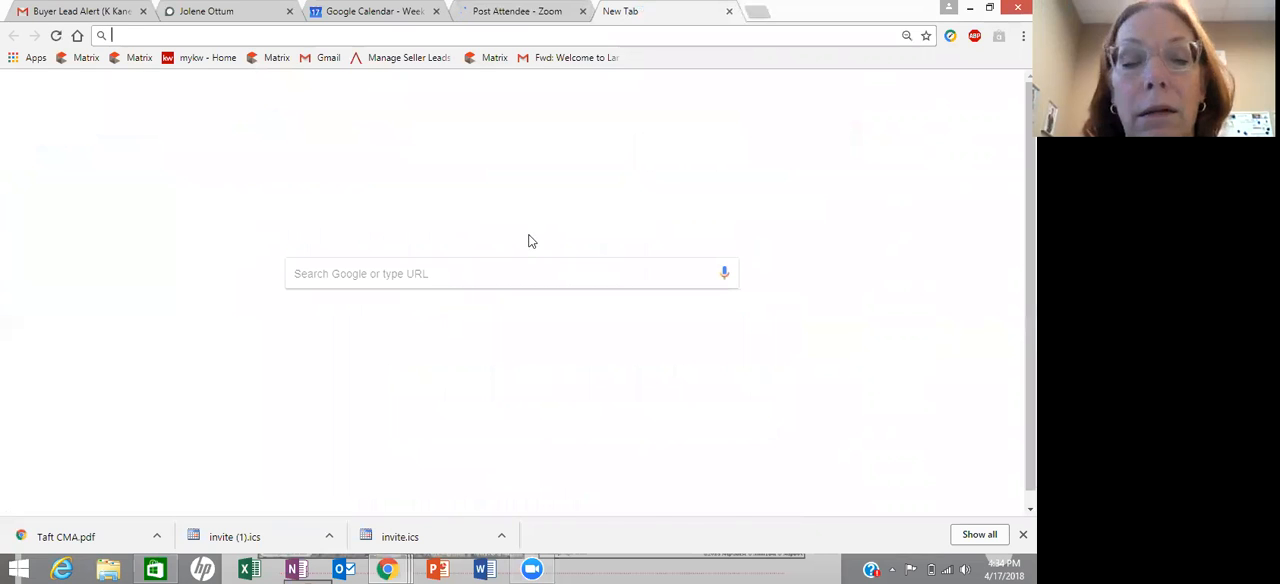
left_click(458, 273)
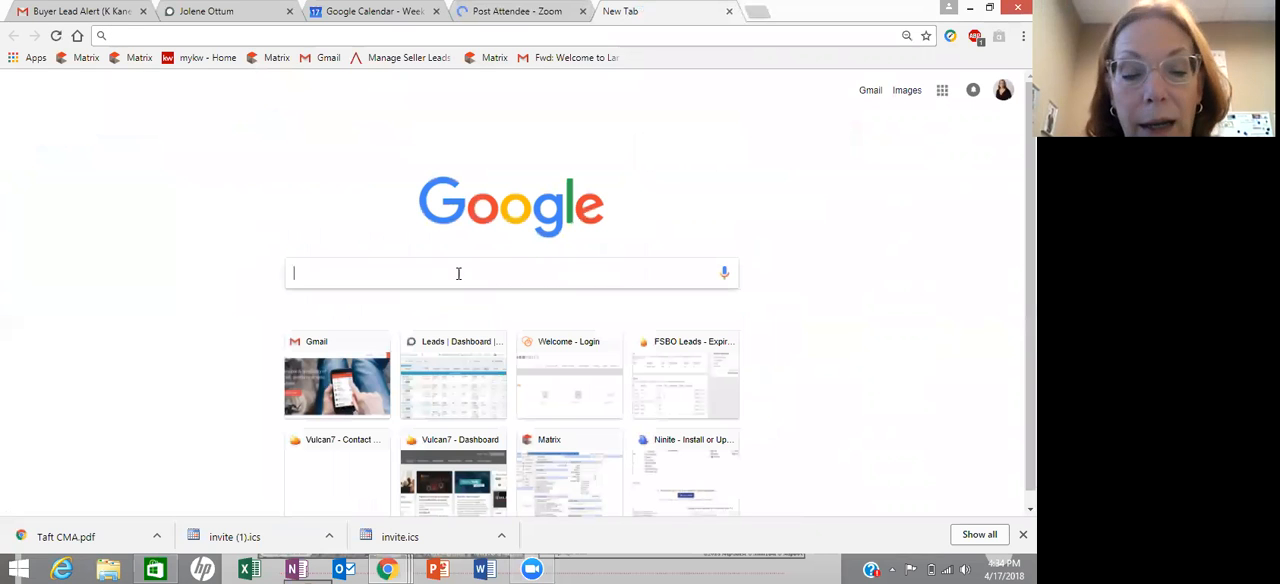
type("toolkitcma.com")
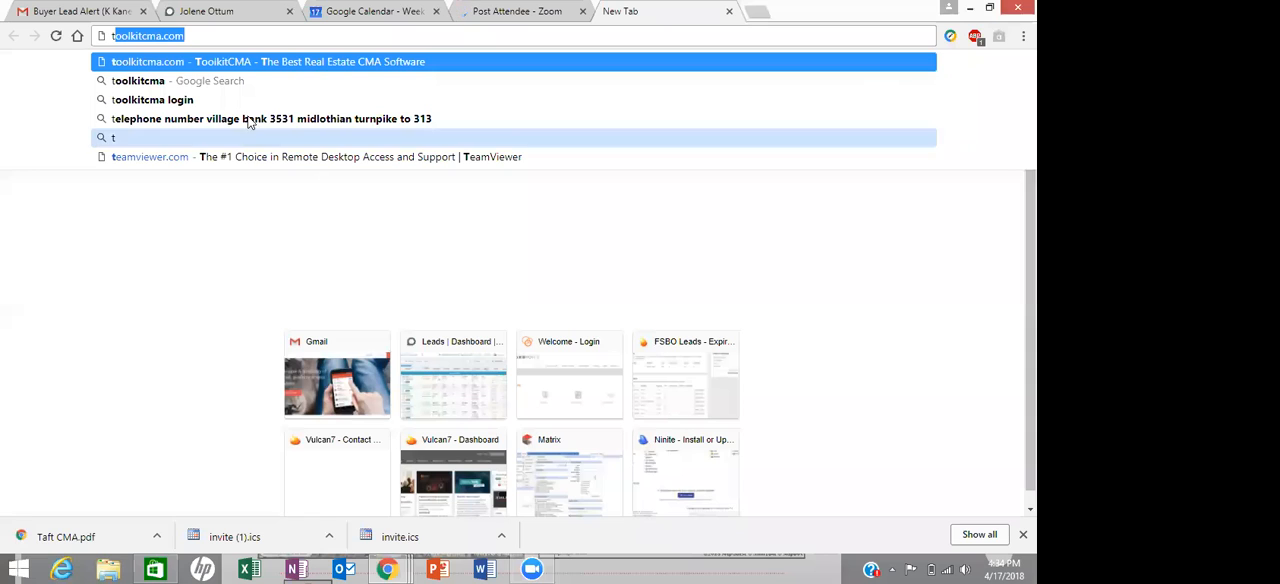
left_click(244, 106)
left_click(244, 104)
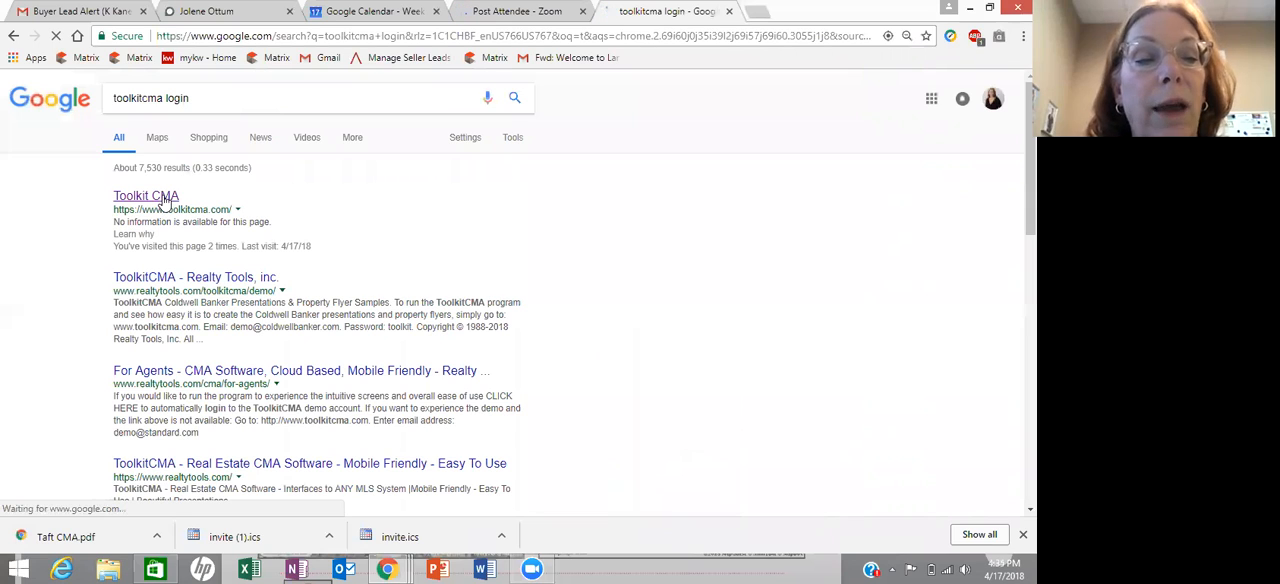
left_click(163, 197)
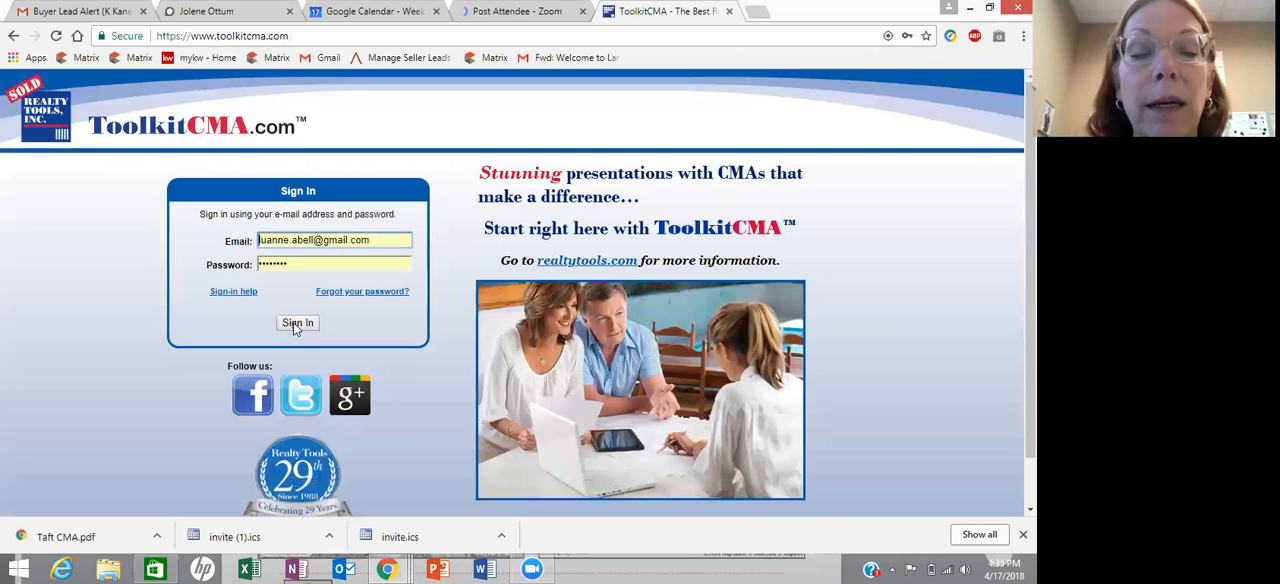
- Sign in to ToolkitCMA with the prefilled credentials, open the presentations and select Buyer Presentation
left_click(294, 325)
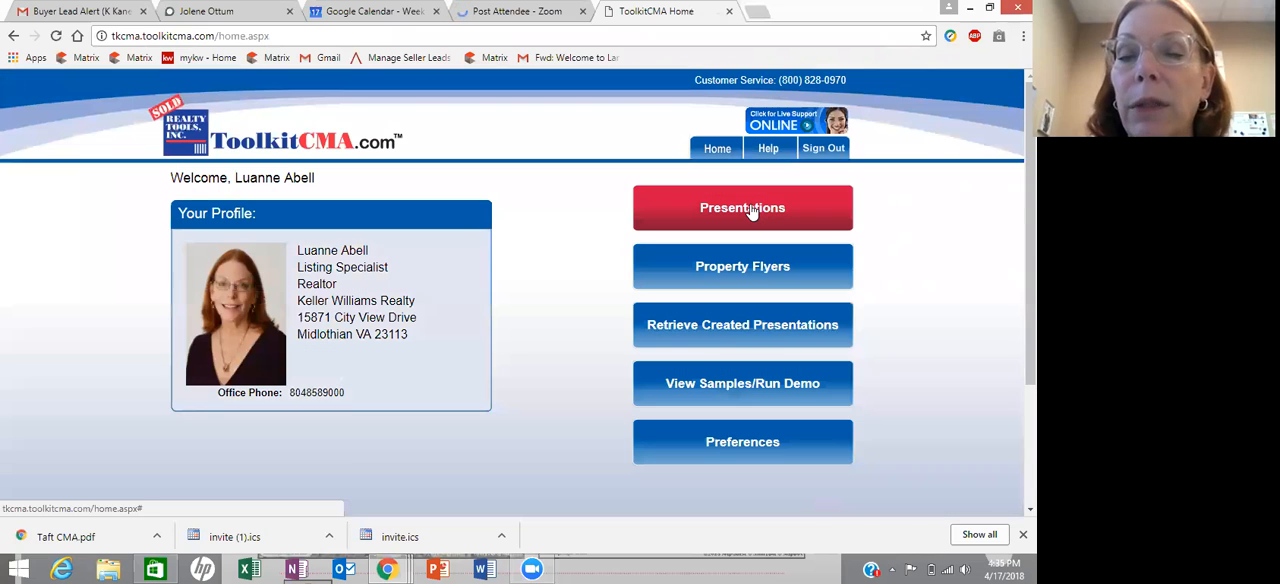
left_click(752, 211)
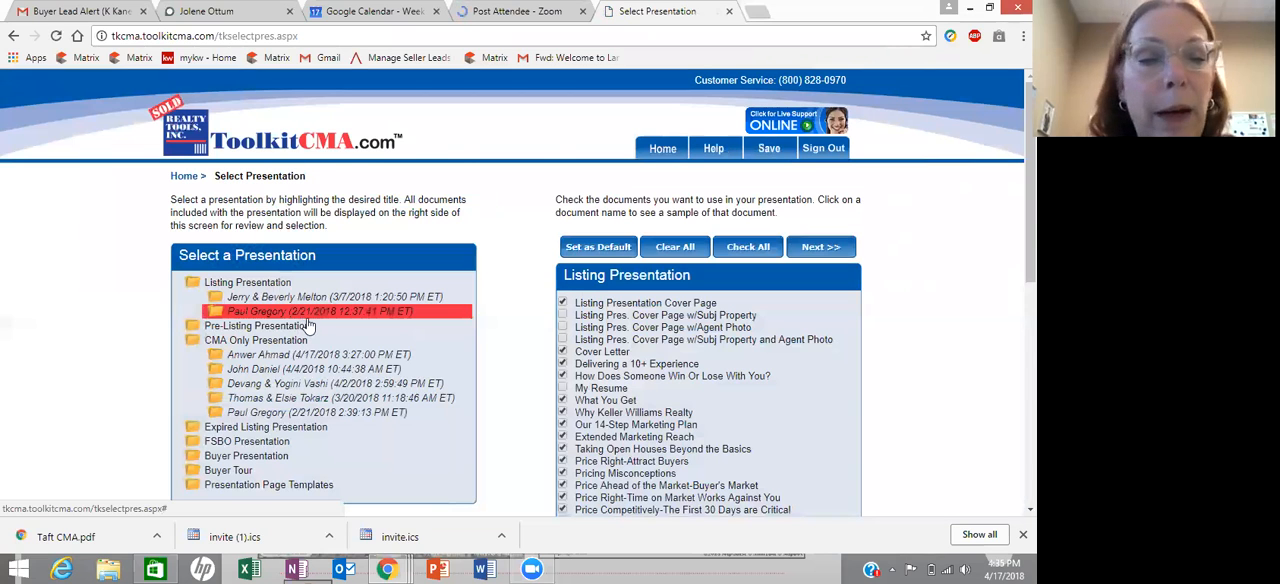
left_click(272, 461)
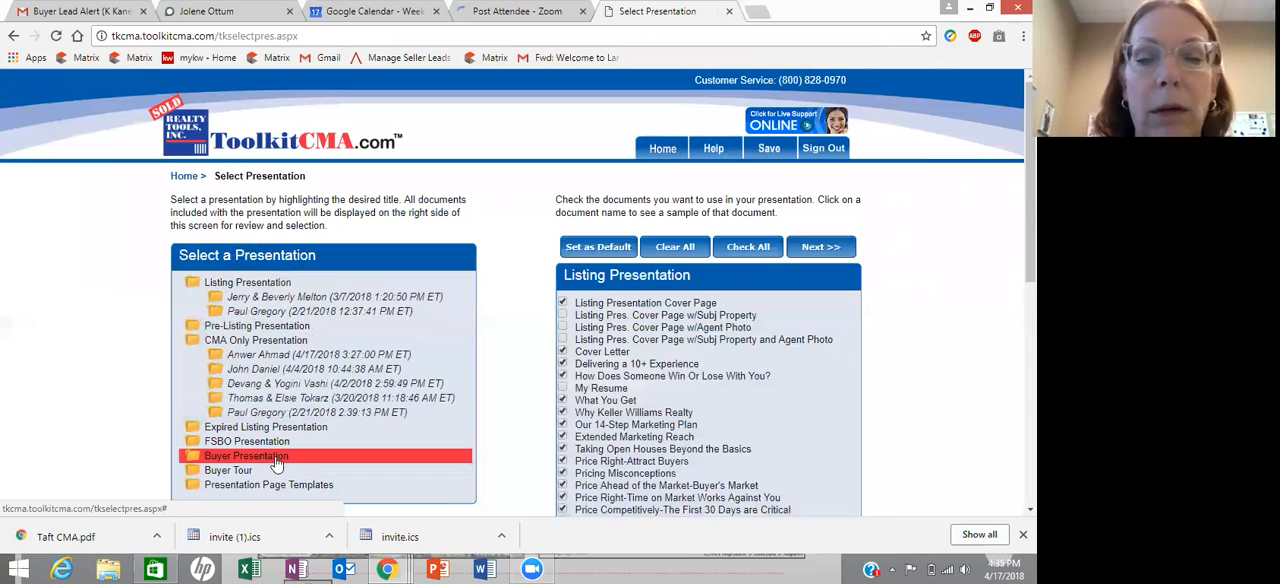
- Review the Buyer Presentation's document list, keep the preselected documents and continue to the prospect information
scroll(647, 340, "down", 3)
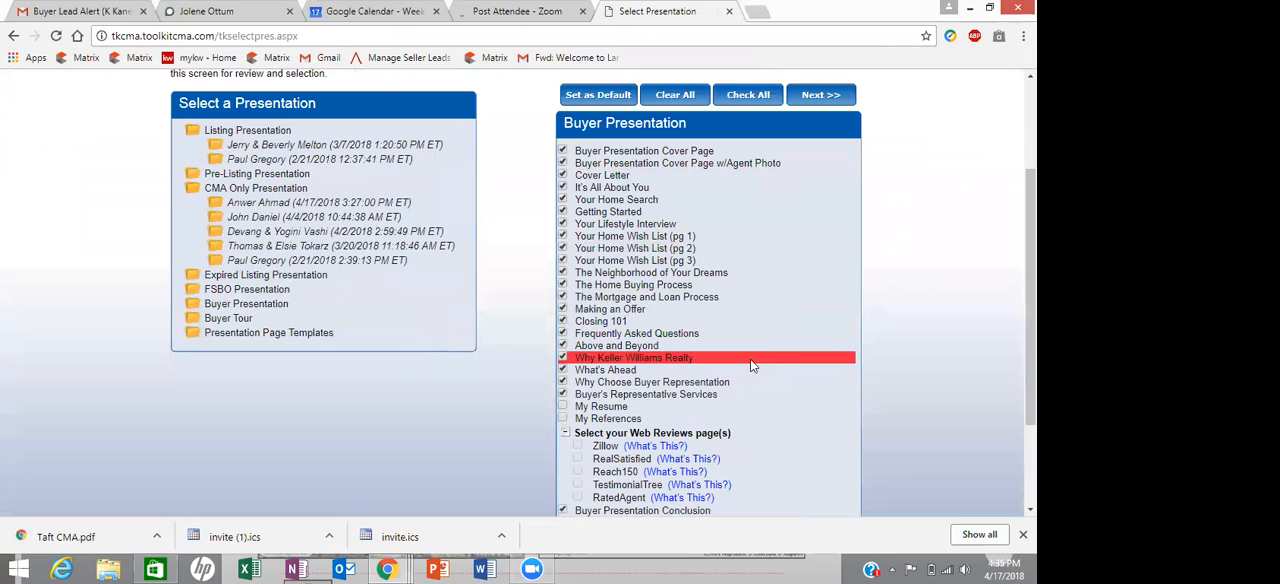
scroll(736, 330, "down", 3)
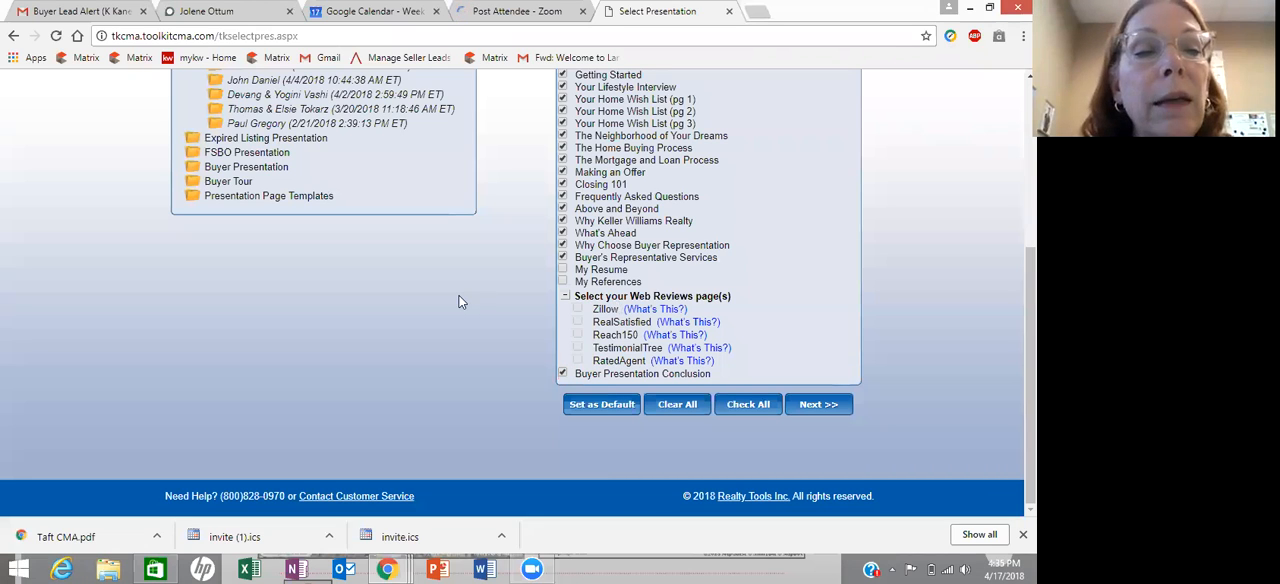
scroll(461, 302, "up", 1)
scroll(461, 302, "up", 3)
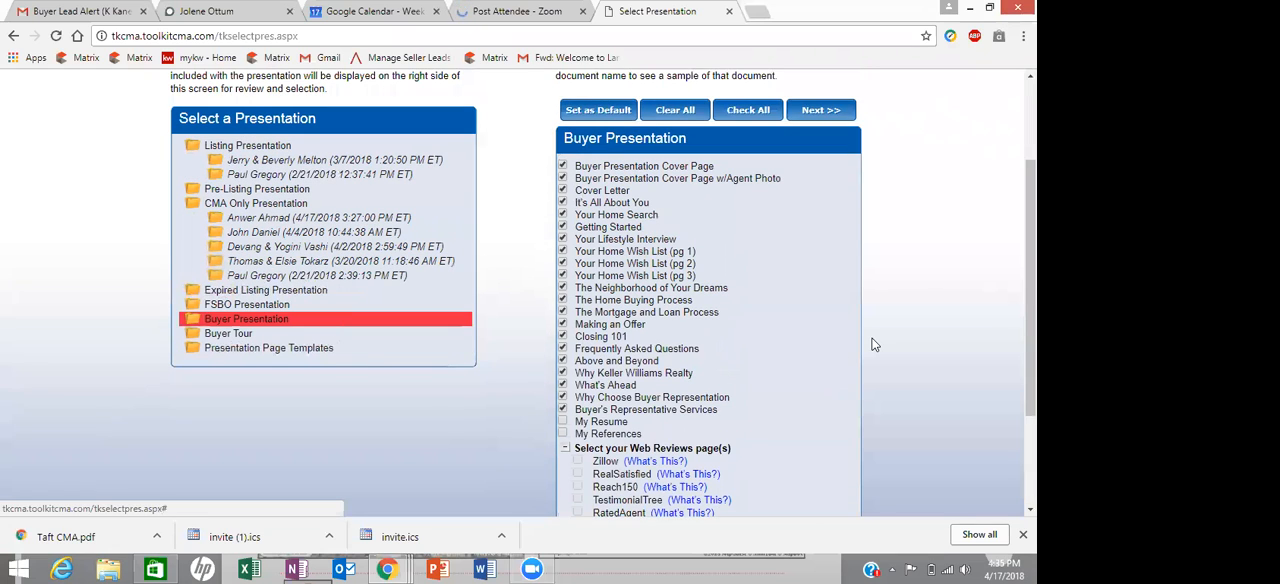
scroll(884, 417, "down", 3)
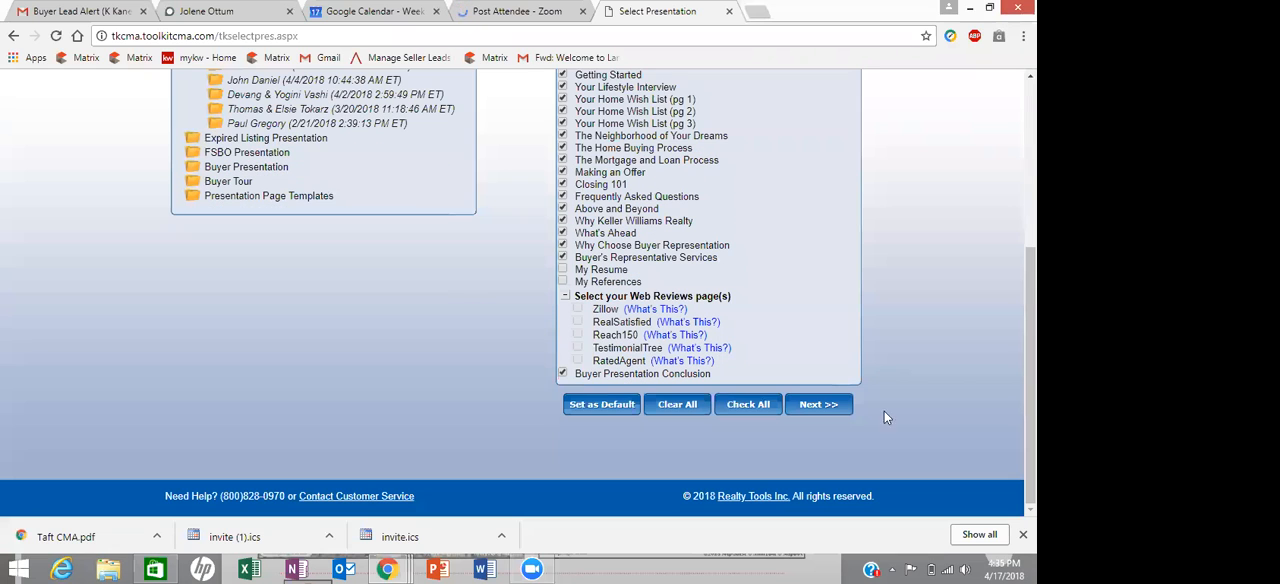
left_click(820, 408)
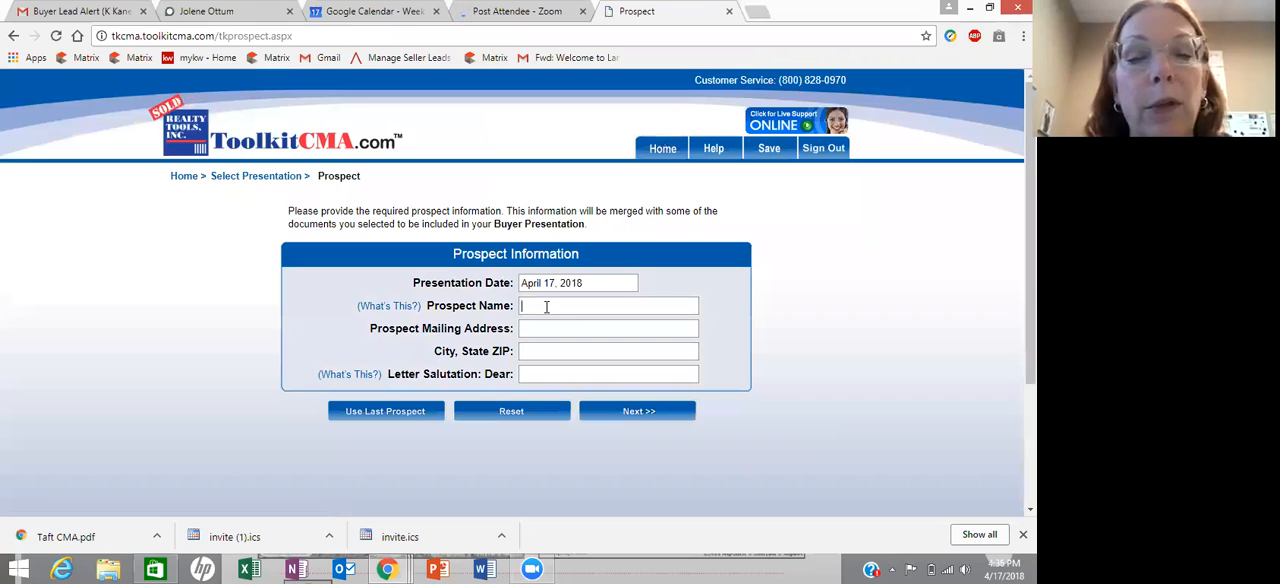
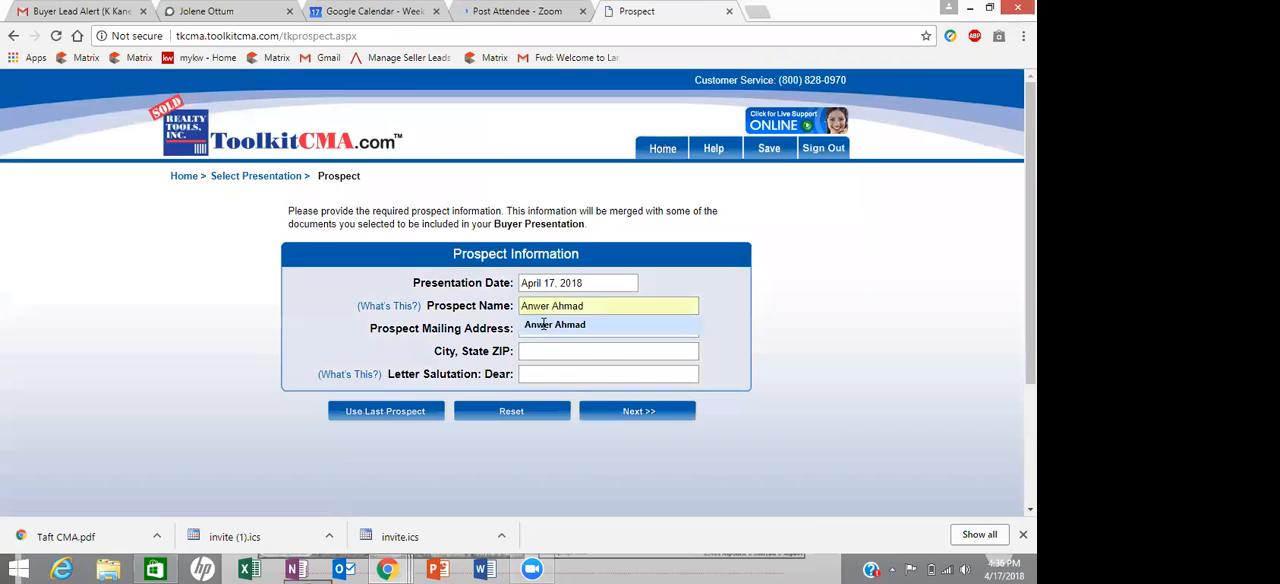
- Fill in the prospect's name and the start of the mailing address, and continue to the cover letter
left_click(543, 325)
left_click(540, 334)
type("11")
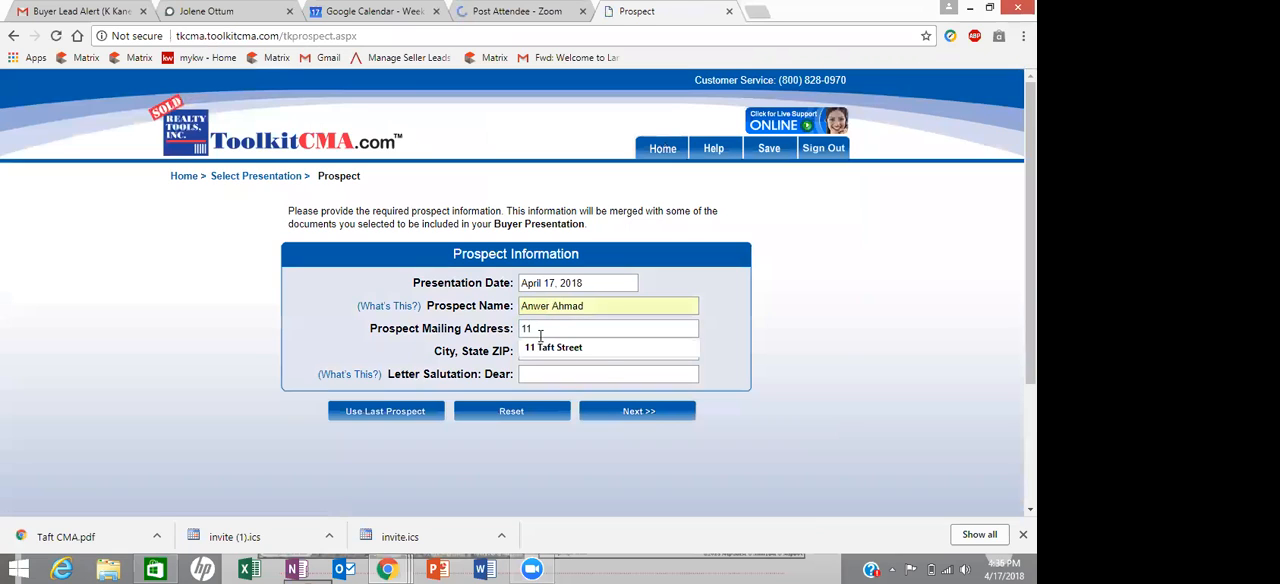
left_click(648, 410)
left_click(646, 411)
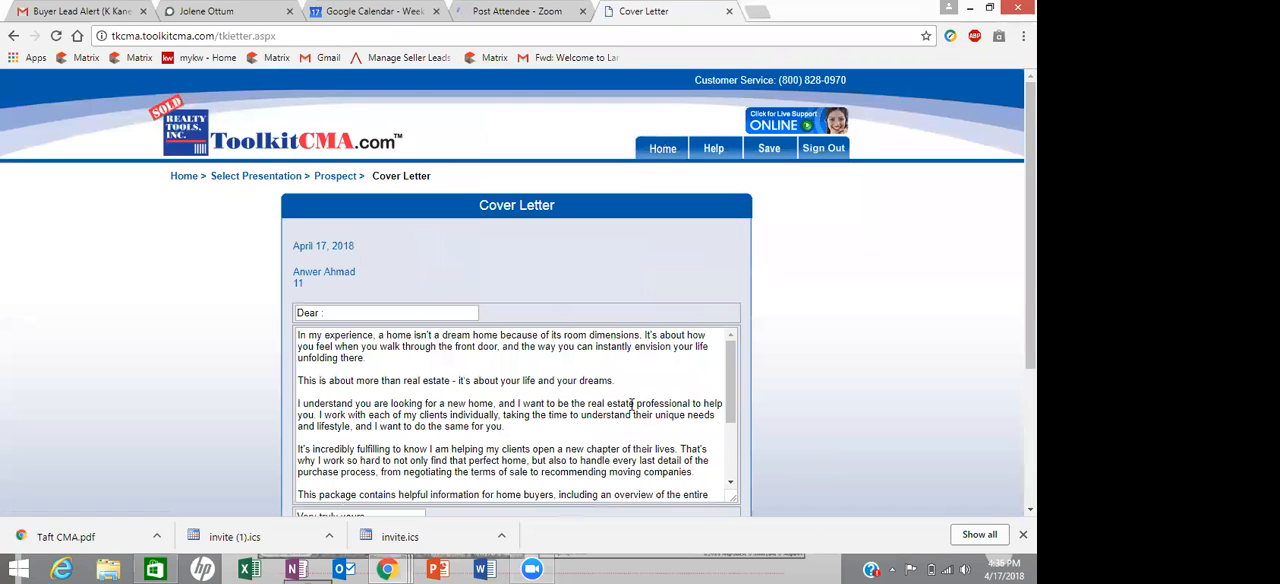
- Review the Buyer Presentation's default cover letter and accept it without changes
scroll(700, 405, "down", 3)
scroll(730, 340, "down", 3)
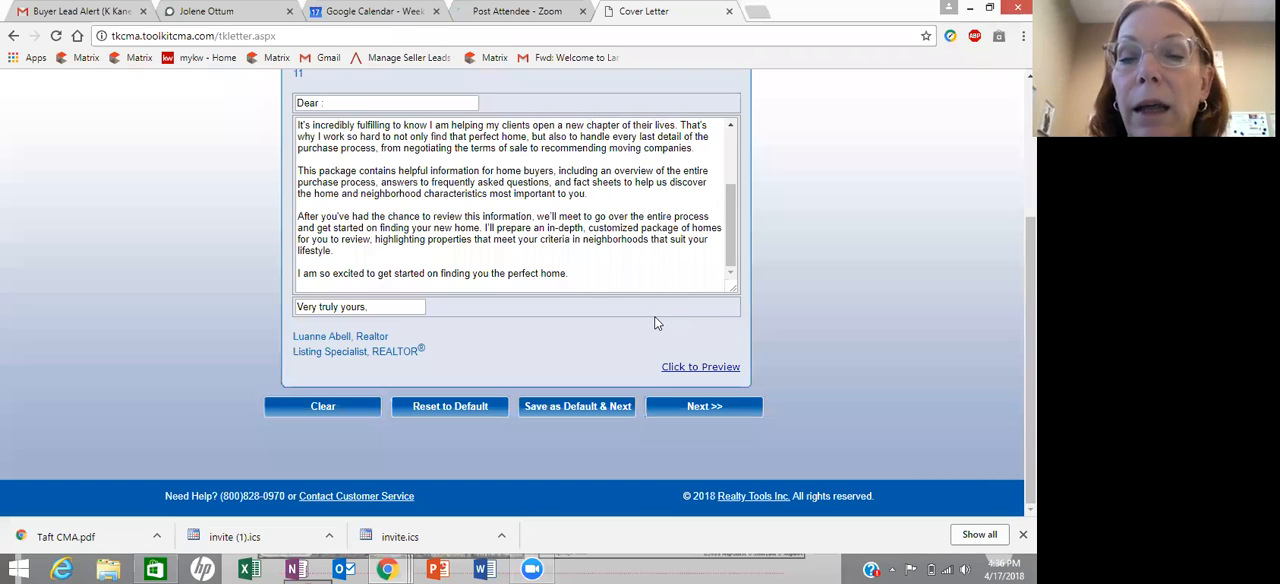
left_click(705, 407)
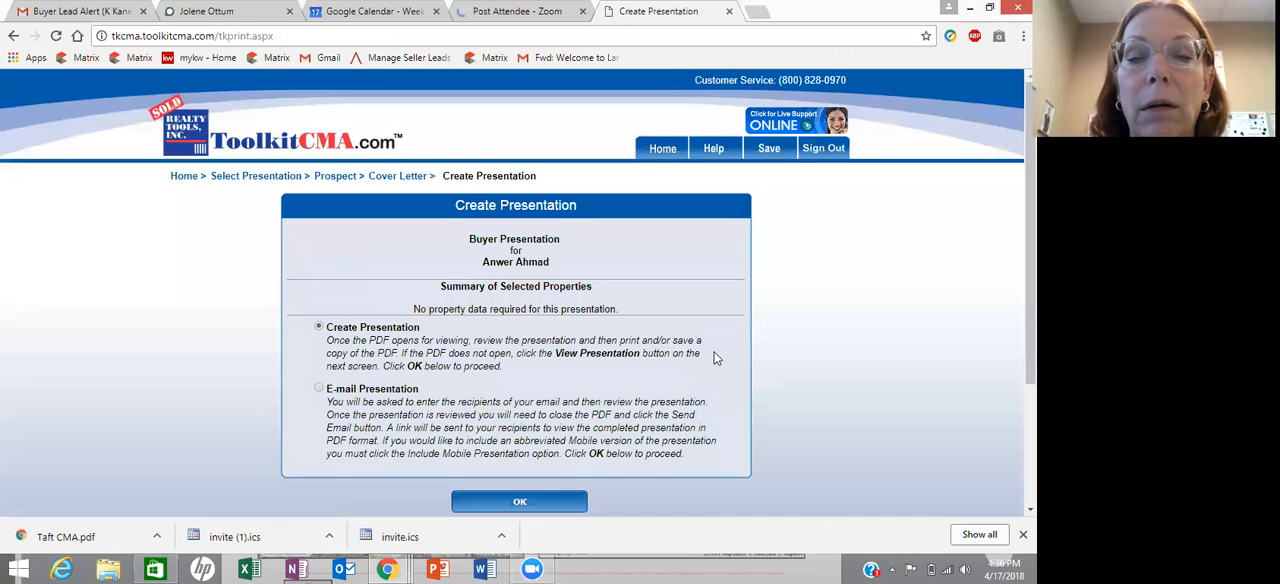
- Generate the Buyer Presentation with the Create Presentation option and open its PDF
scroll(714, 358, "down", 1)
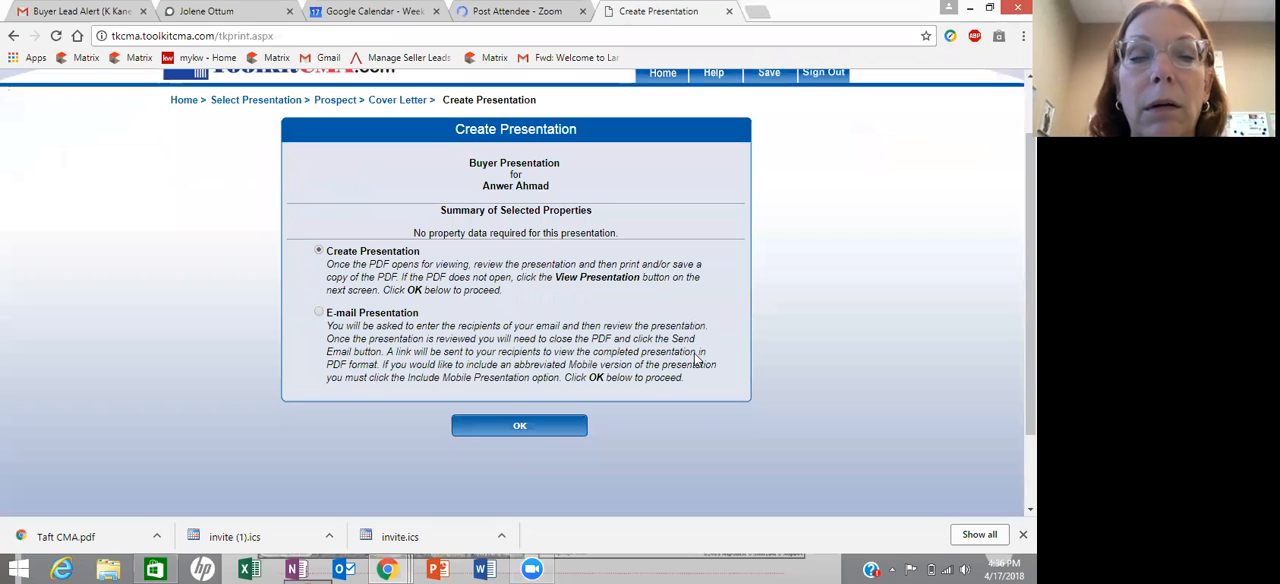
left_click(514, 423)
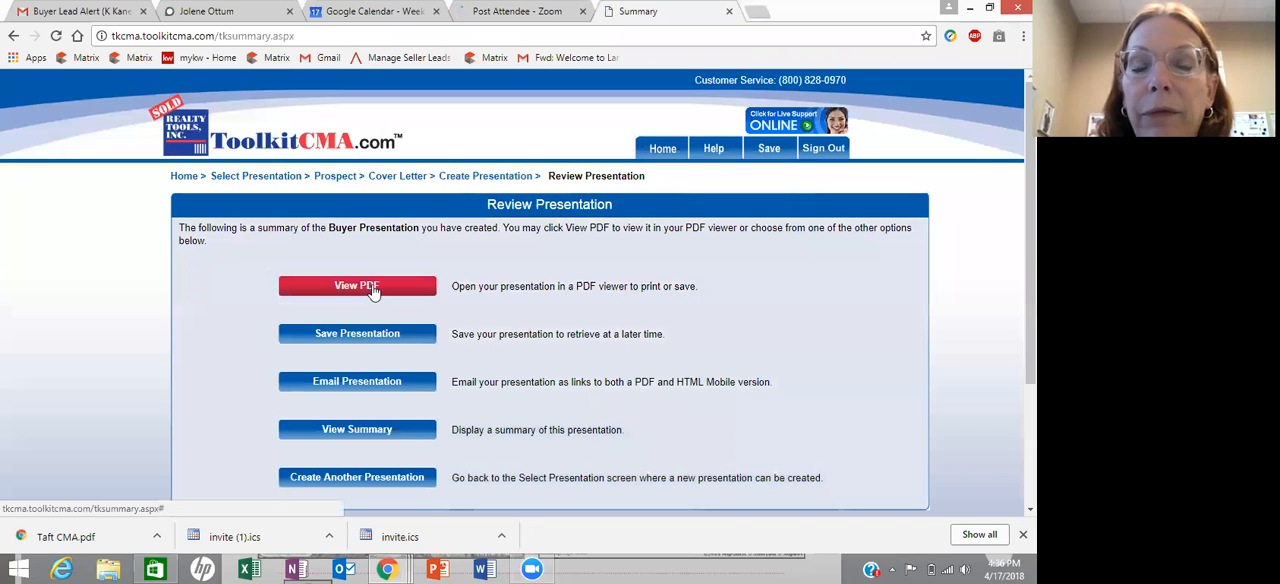
left_click(372, 288)
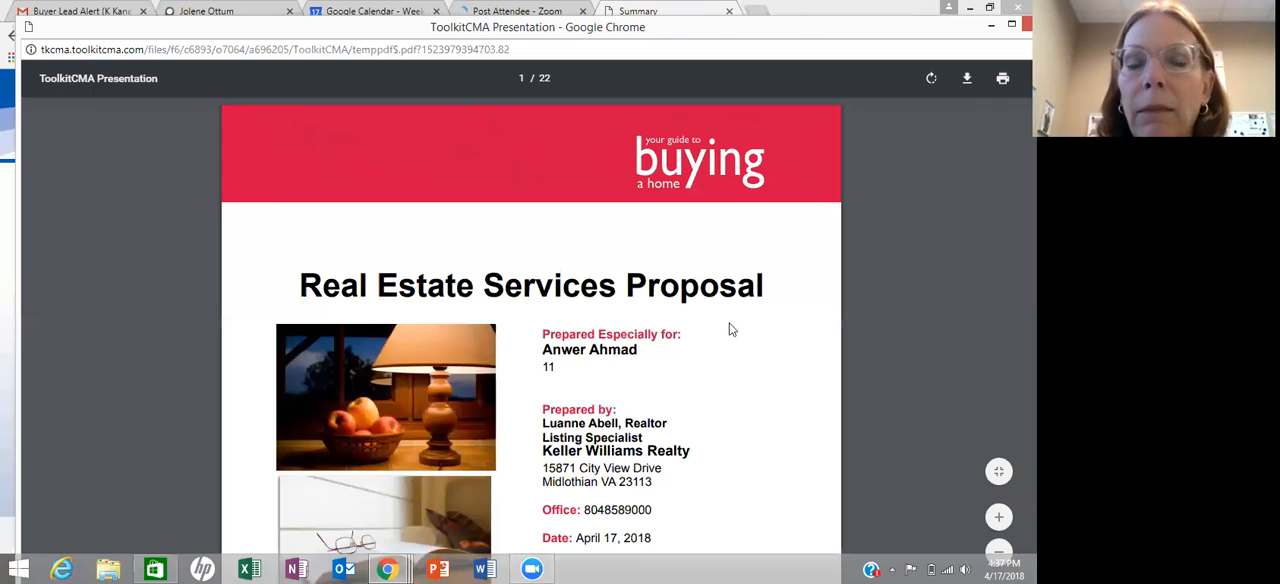
- Read through the Buyer Presentation PDF from the cover pages and cover letter to the Your Lifestyle Interview page
scroll(729, 328, "down", 1)
scroll(727, 317, "up", 3)
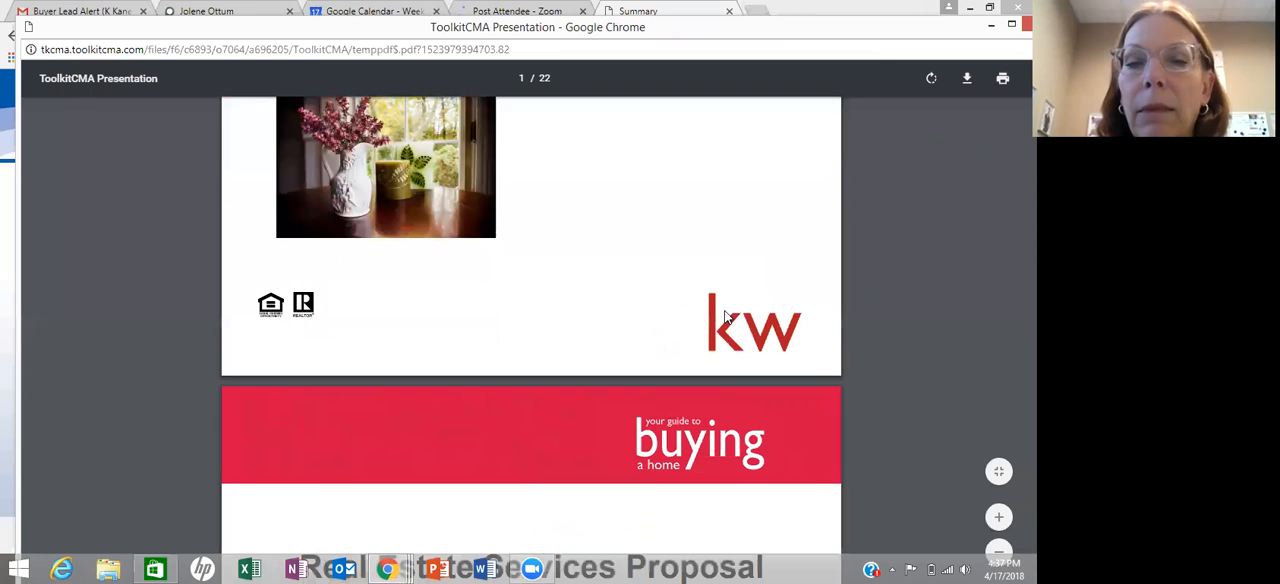
scroll(726, 315, "down", 5)
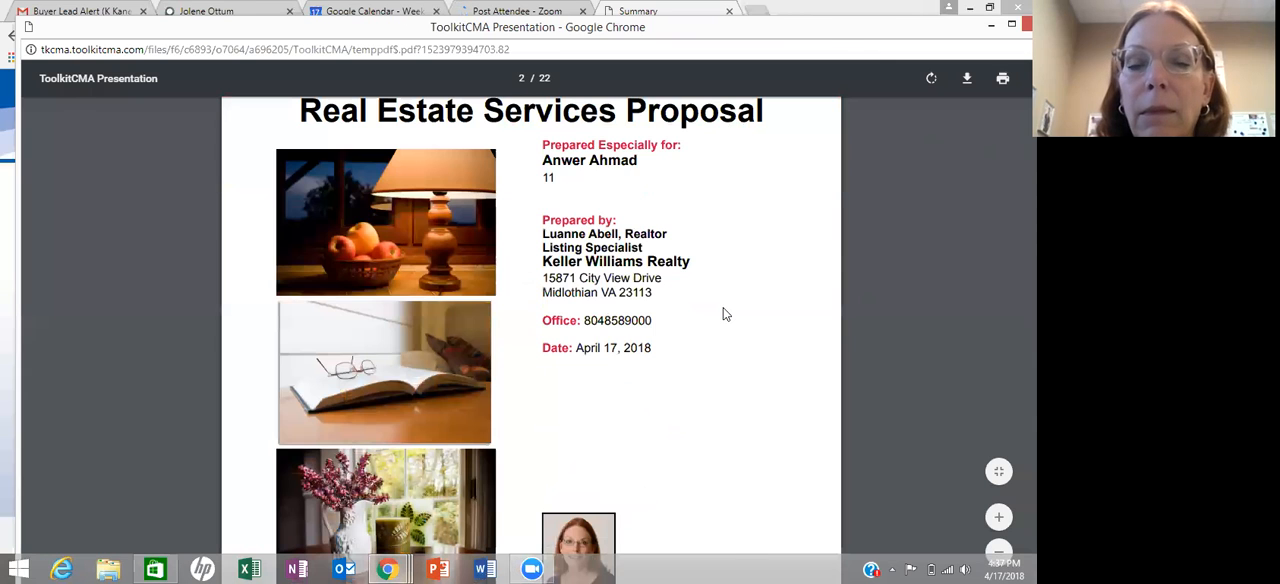
scroll(726, 314, "down", 3)
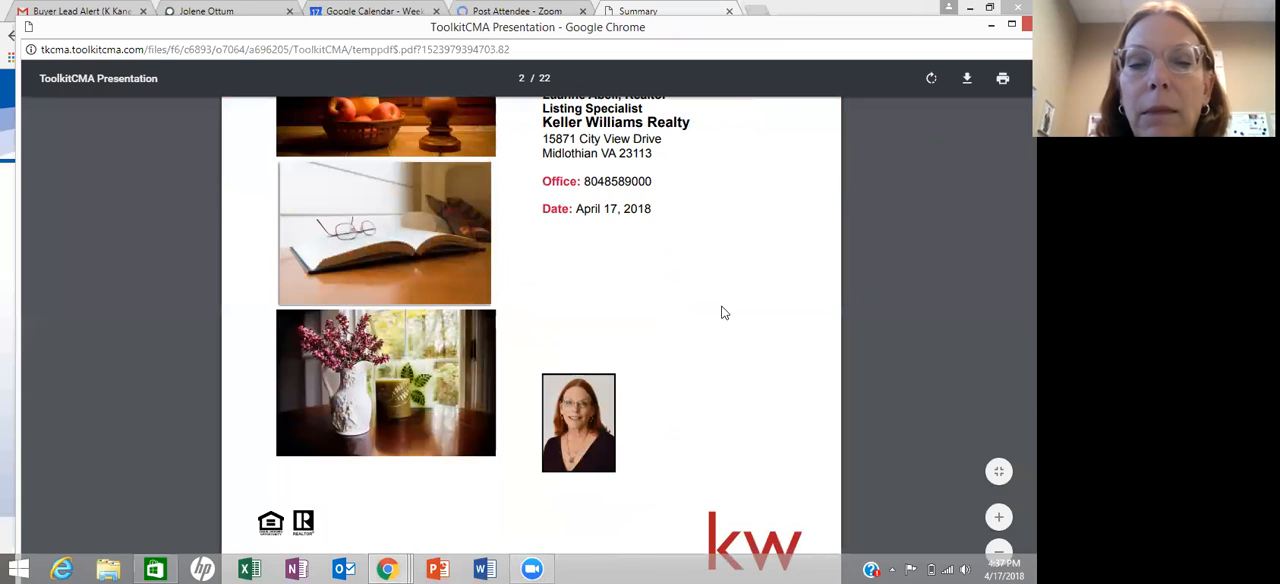
scroll(724, 313, "down", 10)
scroll(724, 313, "down", 6)
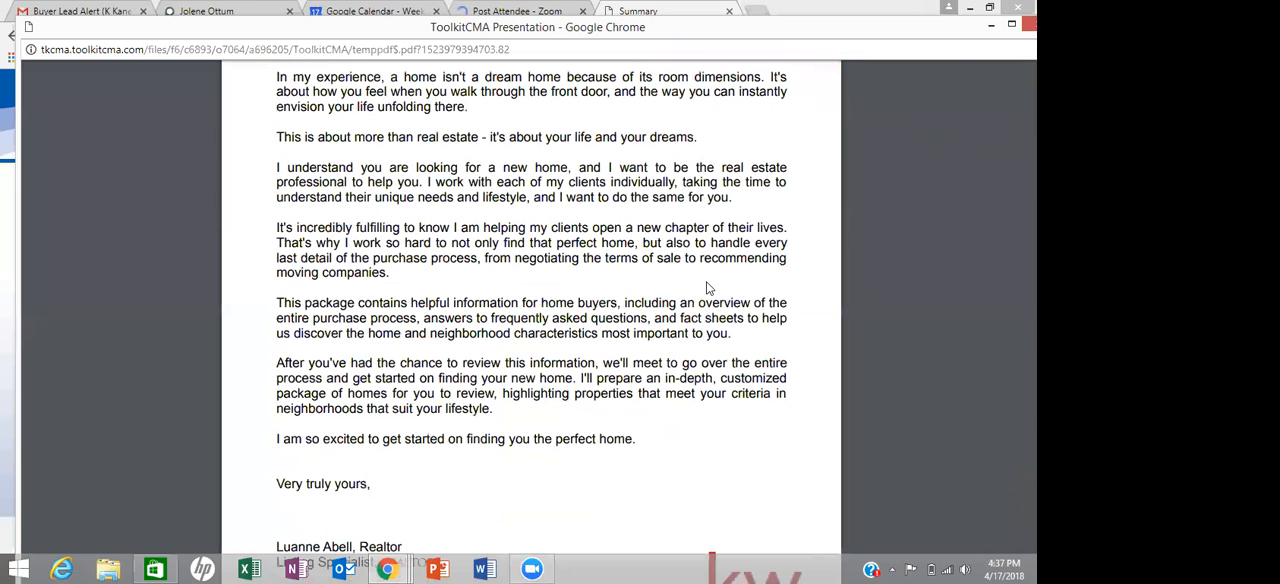
scroll(706, 285, "up", 2)
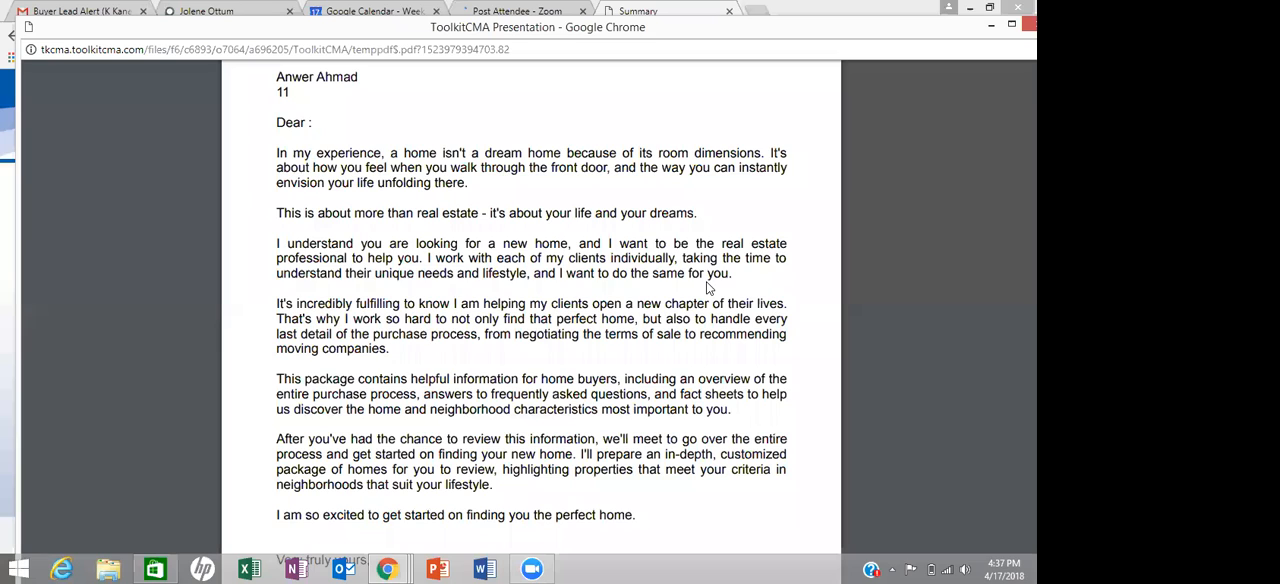
scroll(706, 288, "down", 10)
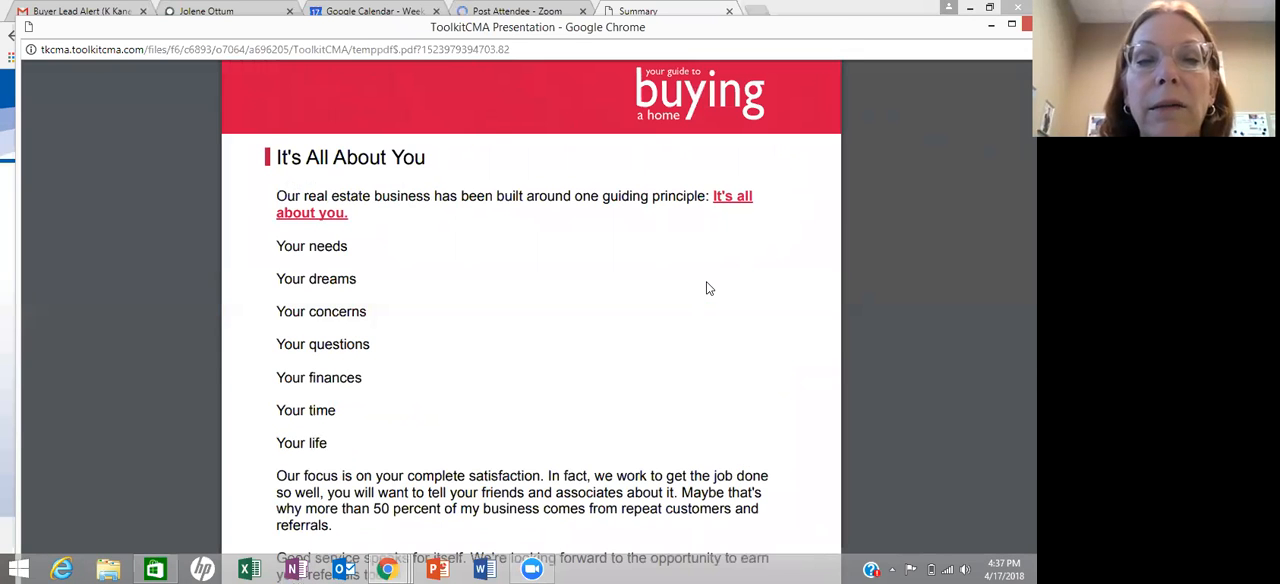
scroll(706, 288, "down", 2)
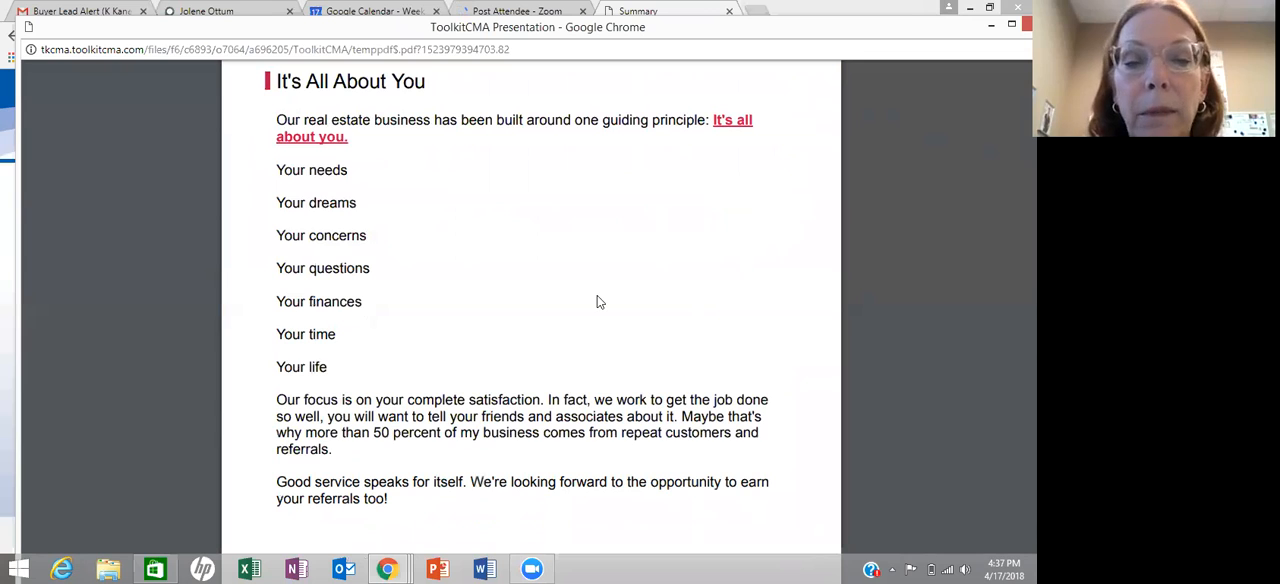
scroll(600, 296, "down", 5)
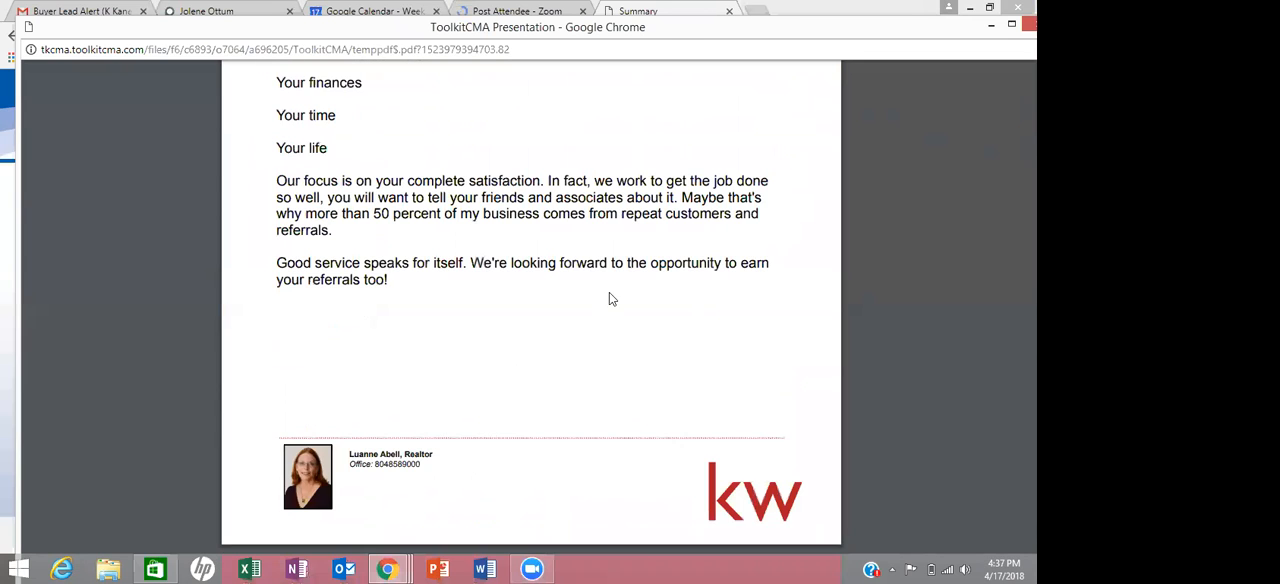
scroll(609, 299, "down", 10)
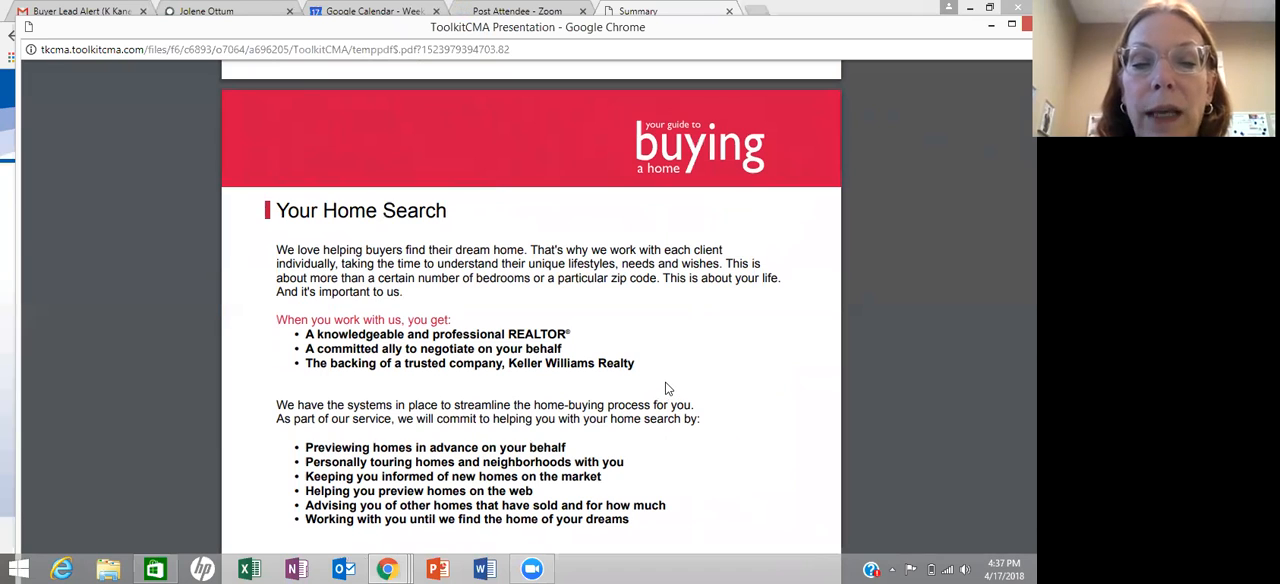
scroll(667, 388, "down", 1)
scroll(667, 388, "down", 10)
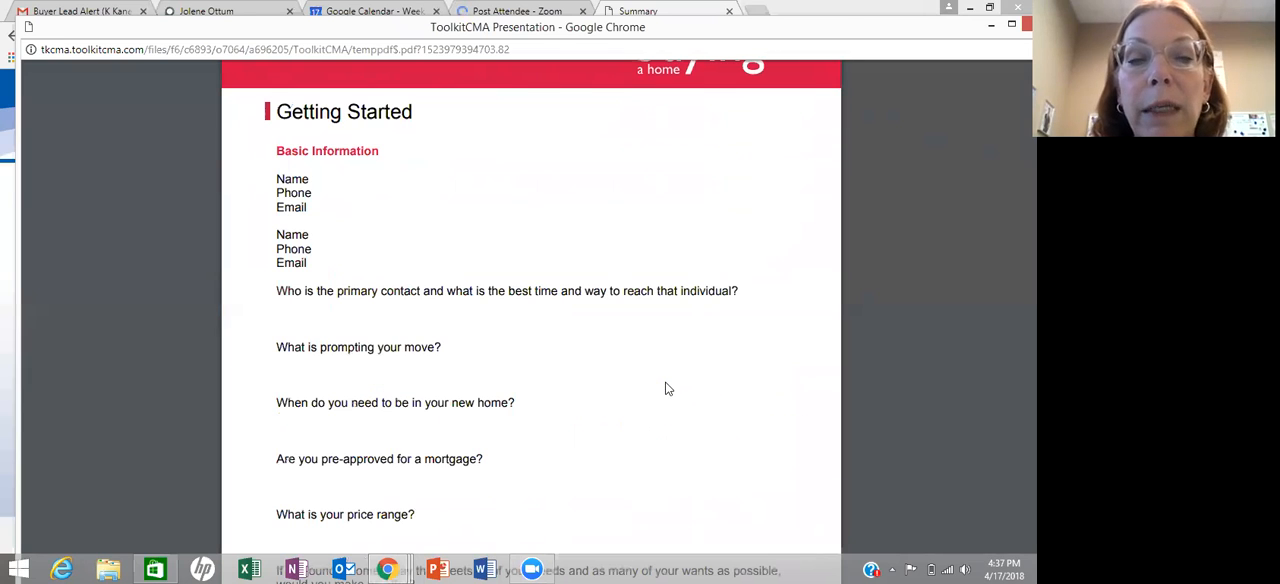
scroll(668, 388, "down", 3)
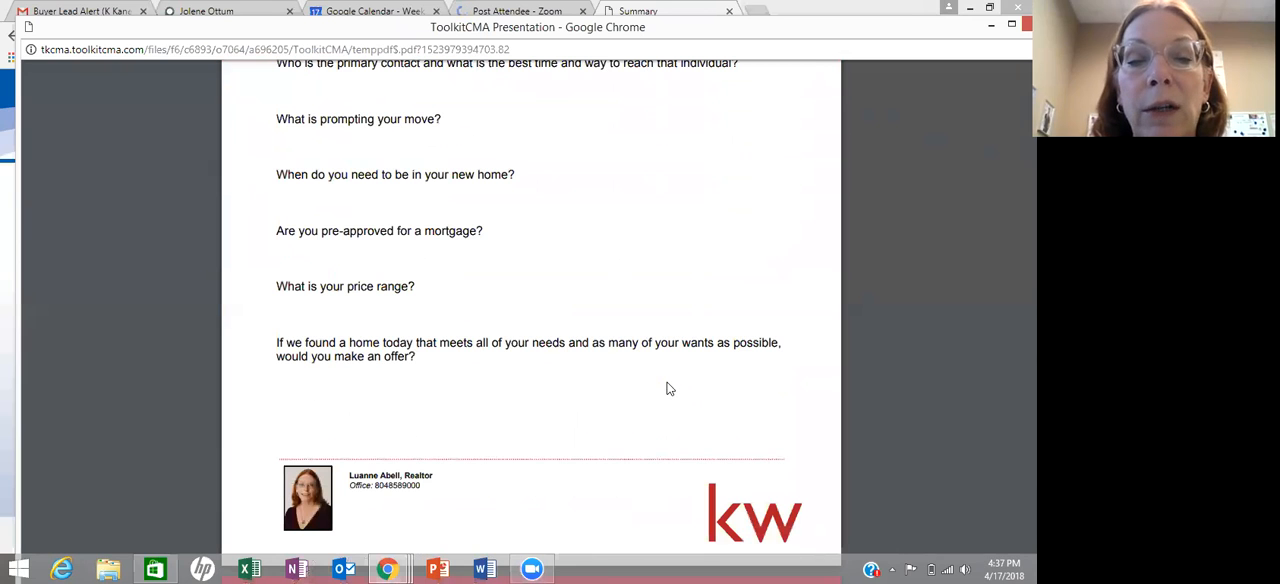
scroll(669, 388, "down", 6)
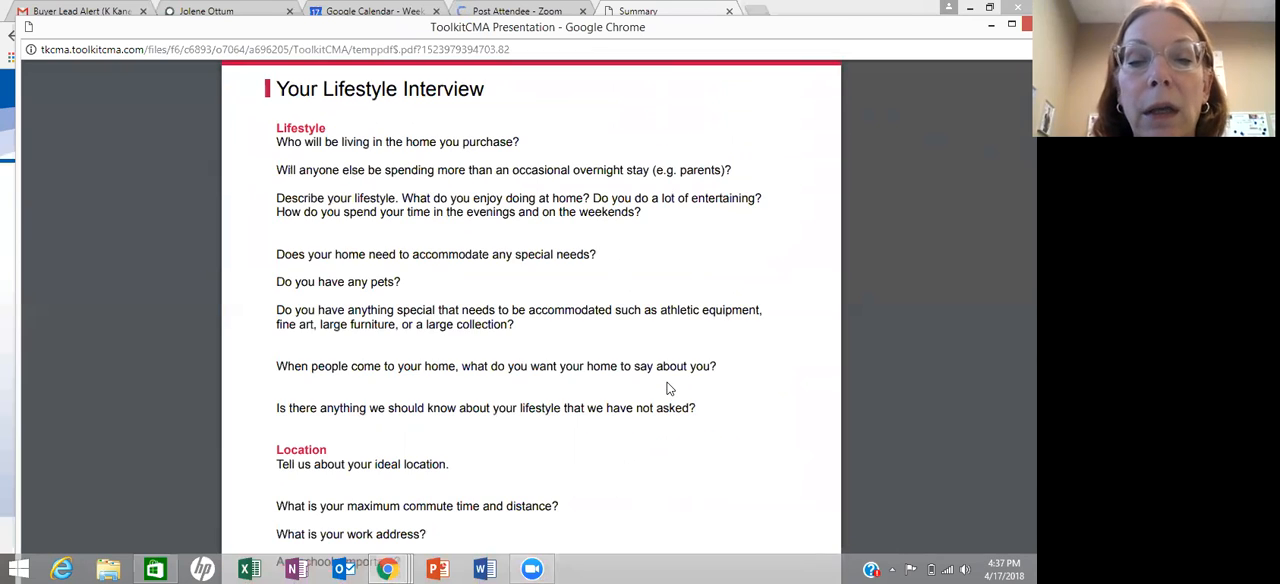